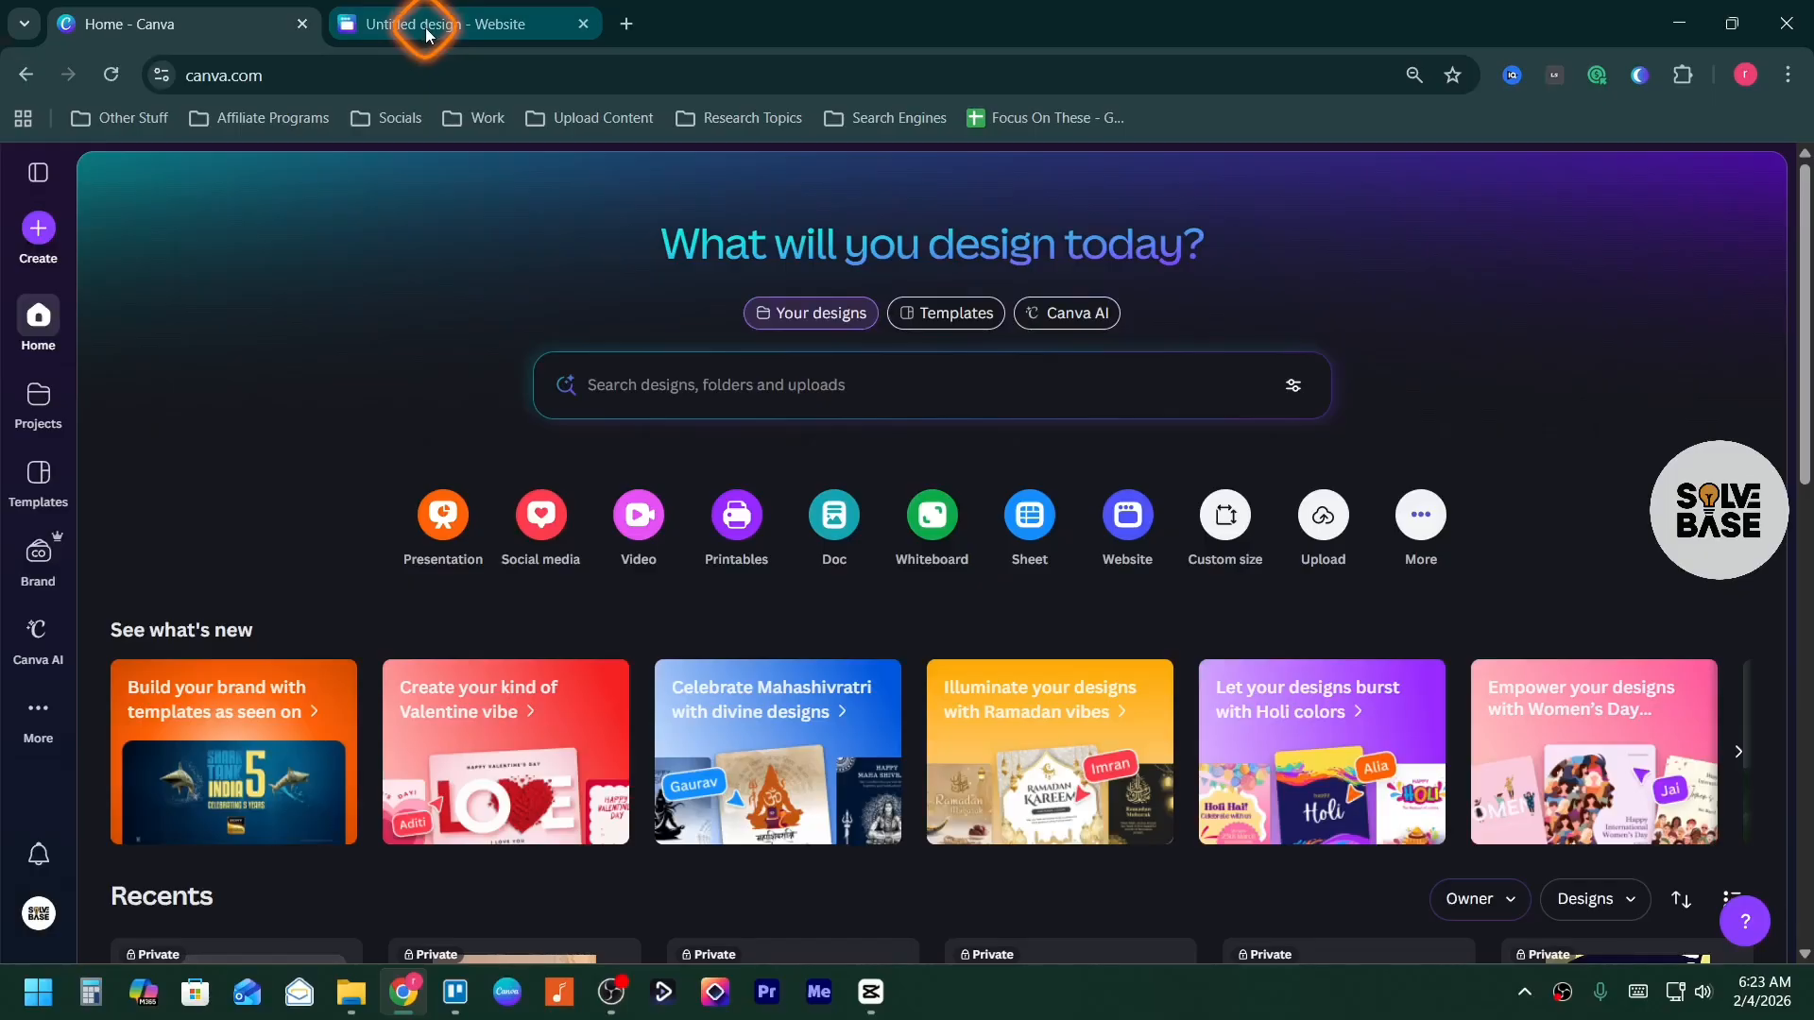
# In the untitled website design, find the Jotform AI Chatbot app and open it
pyautogui.click(428, 35)
pyautogui.click(638, 258)
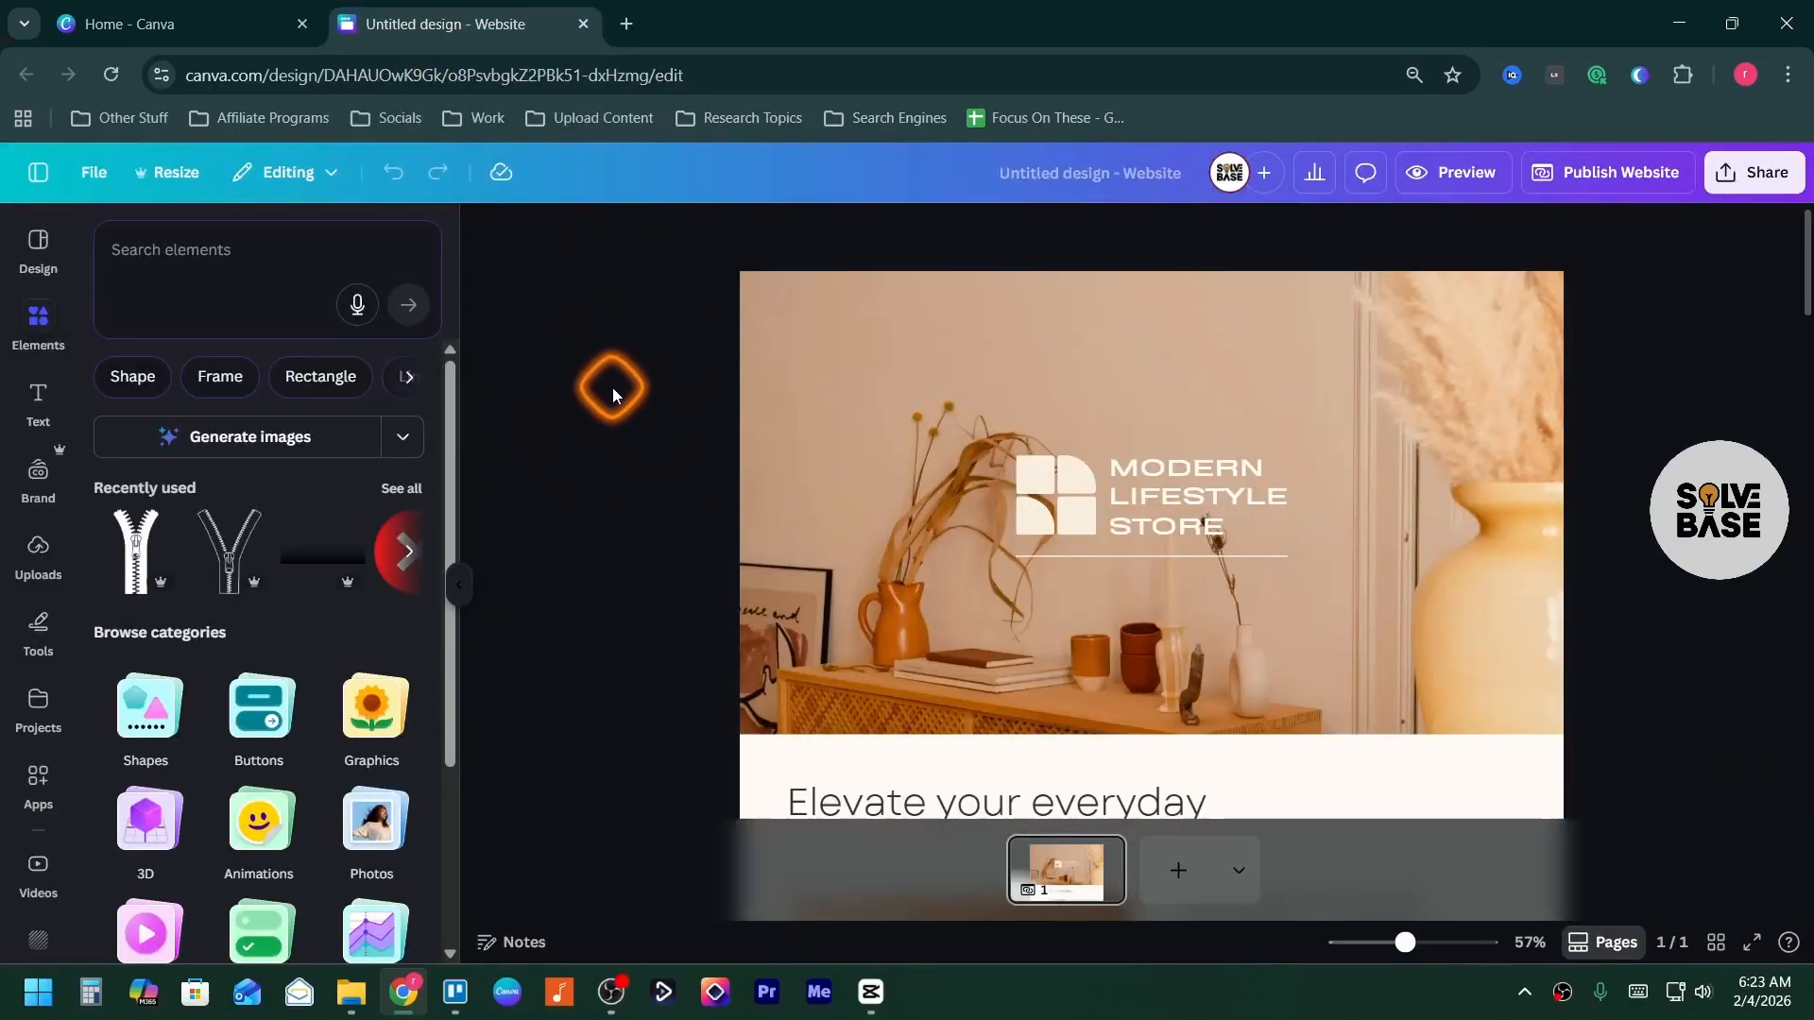
pyautogui.click(36, 784)
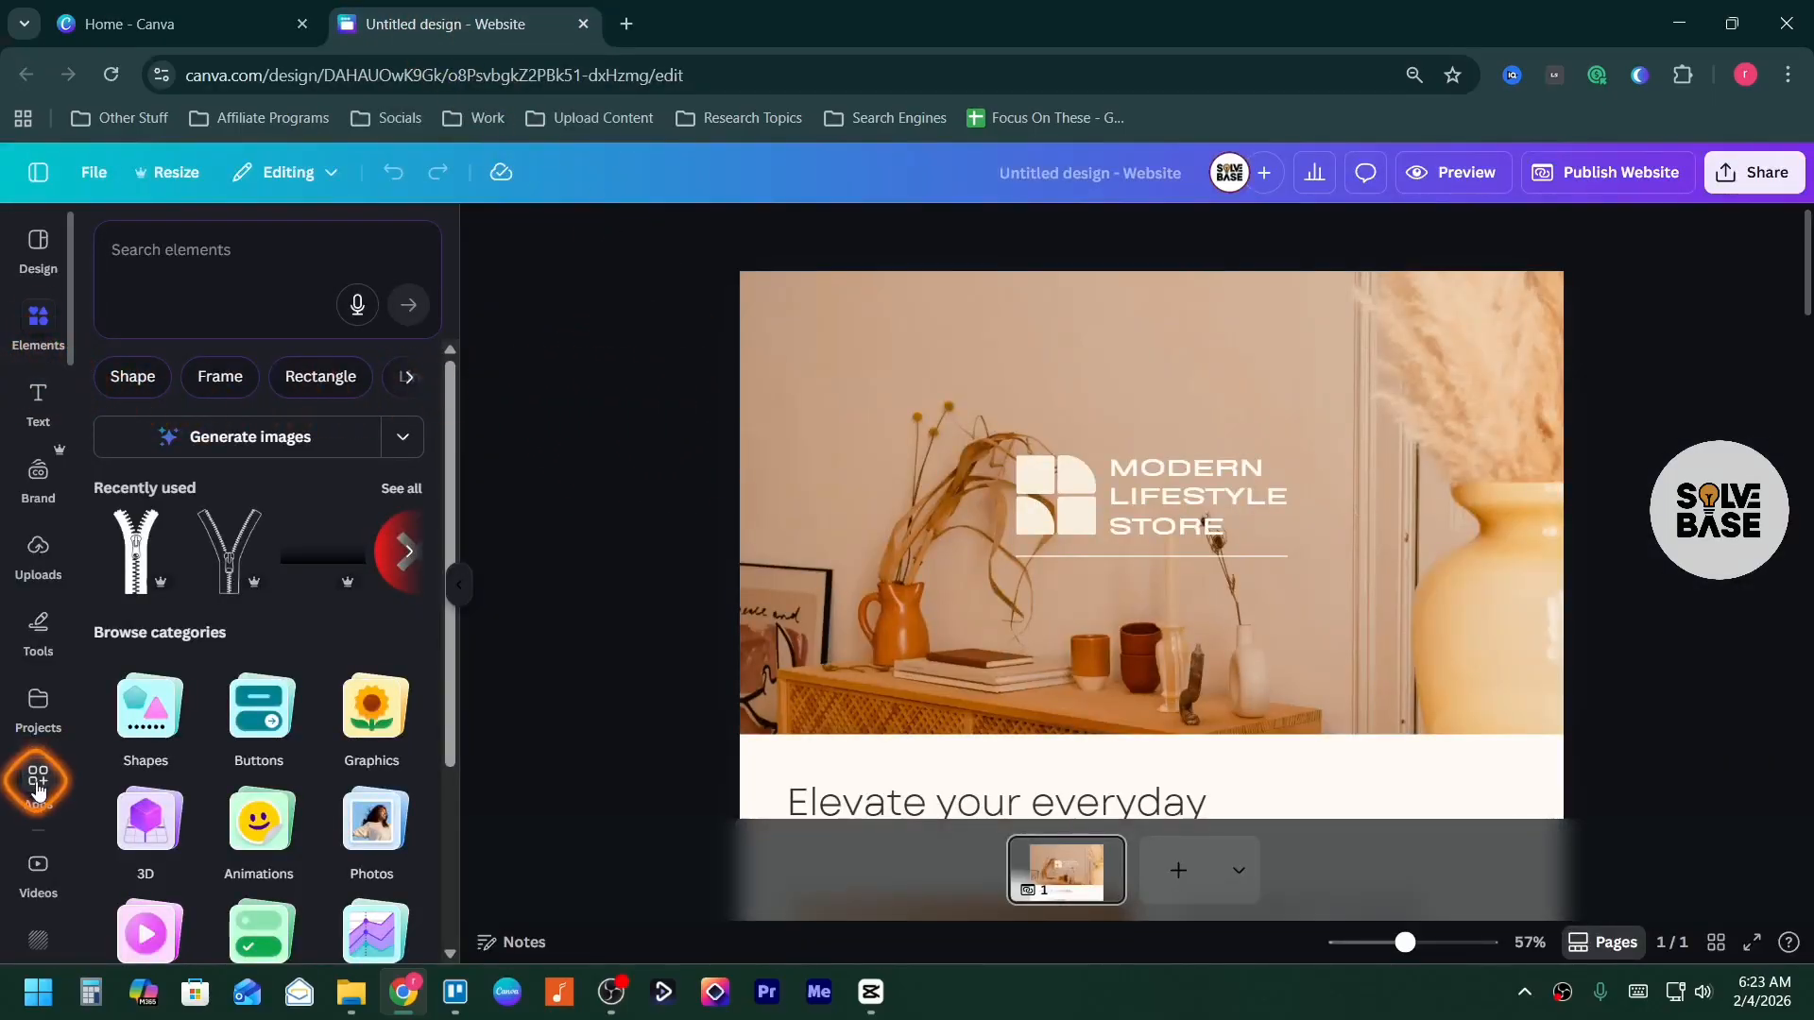
pyautogui.click(194, 250)
pyautogui.write('Jotform AI Chatbot')
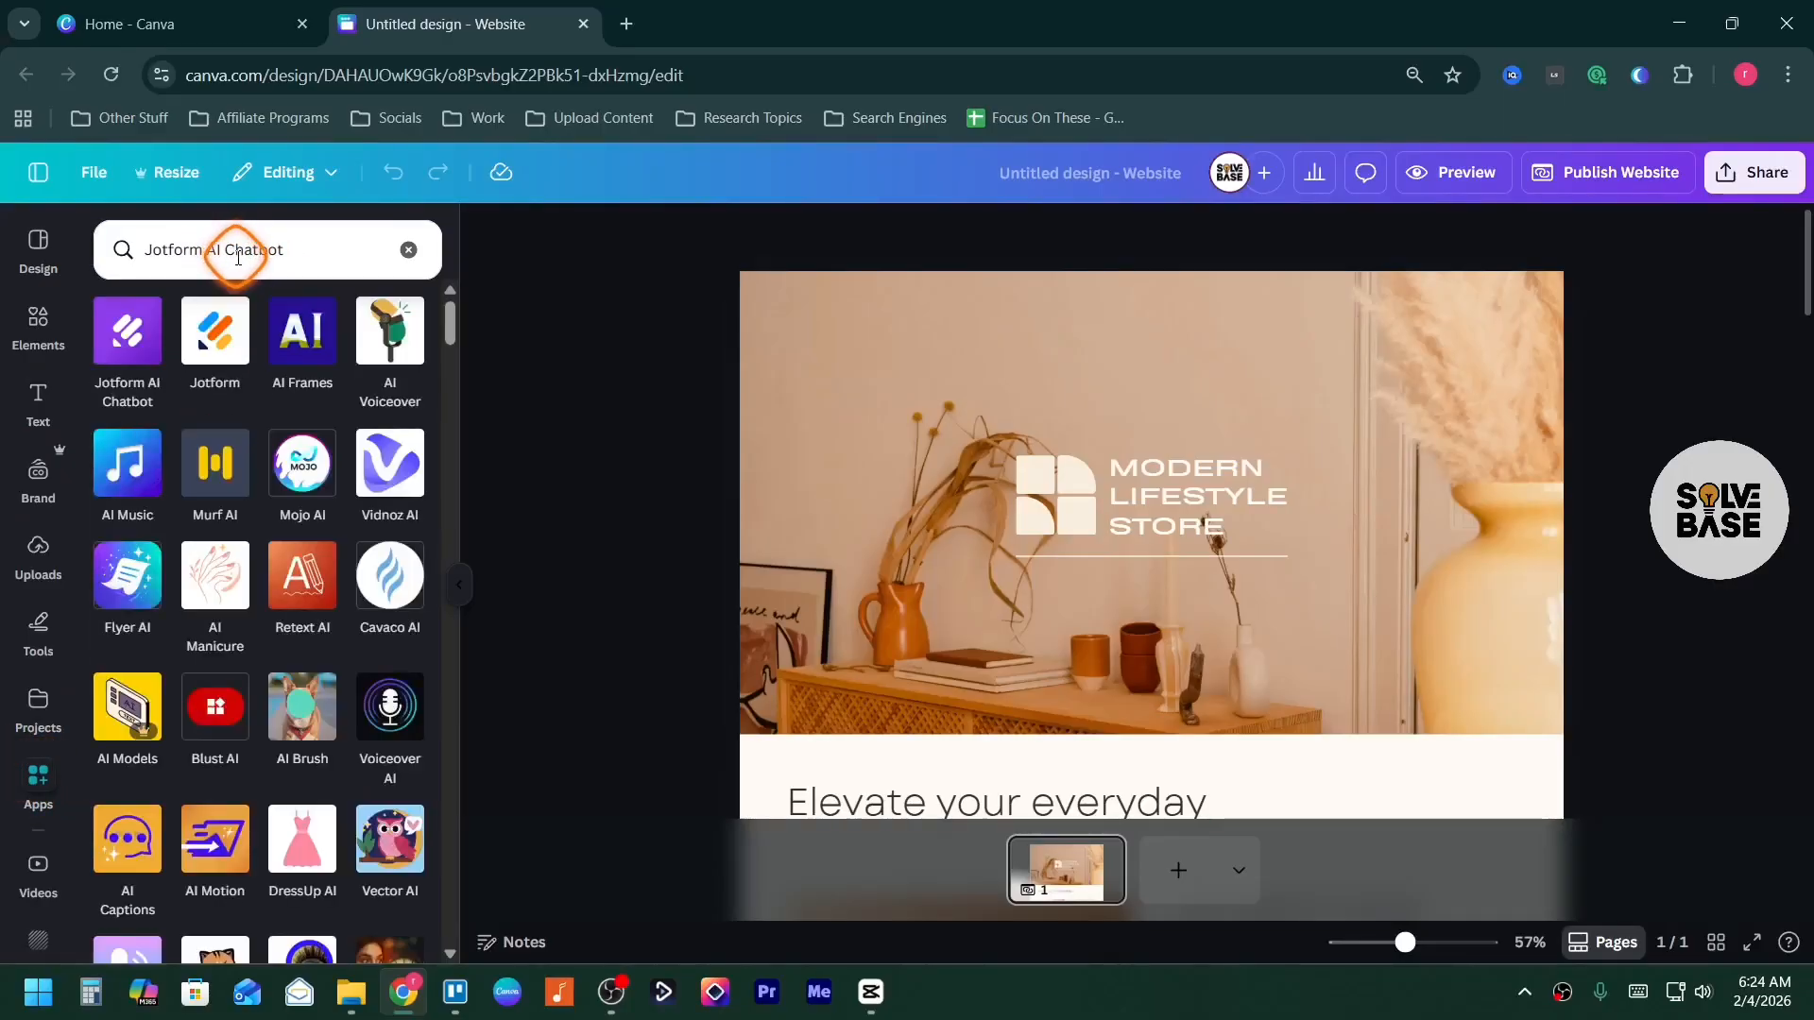
pyautogui.click(127, 334)
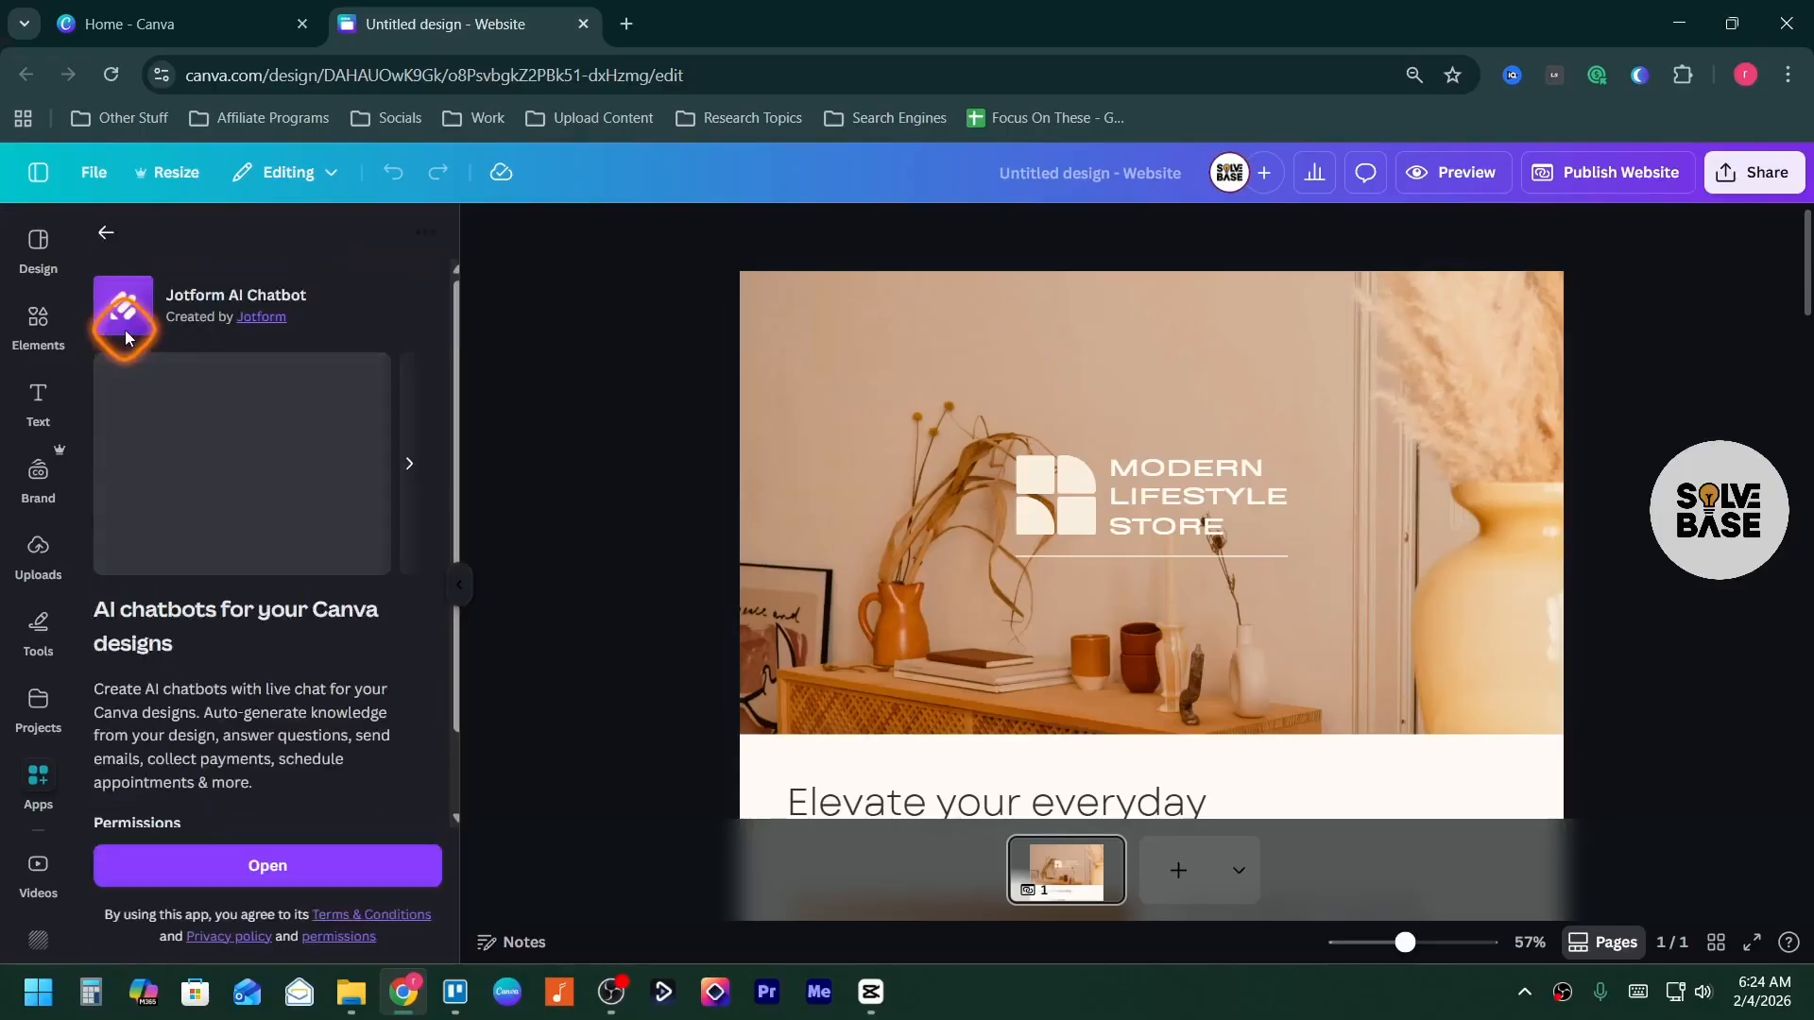
pyautogui.click(264, 863)
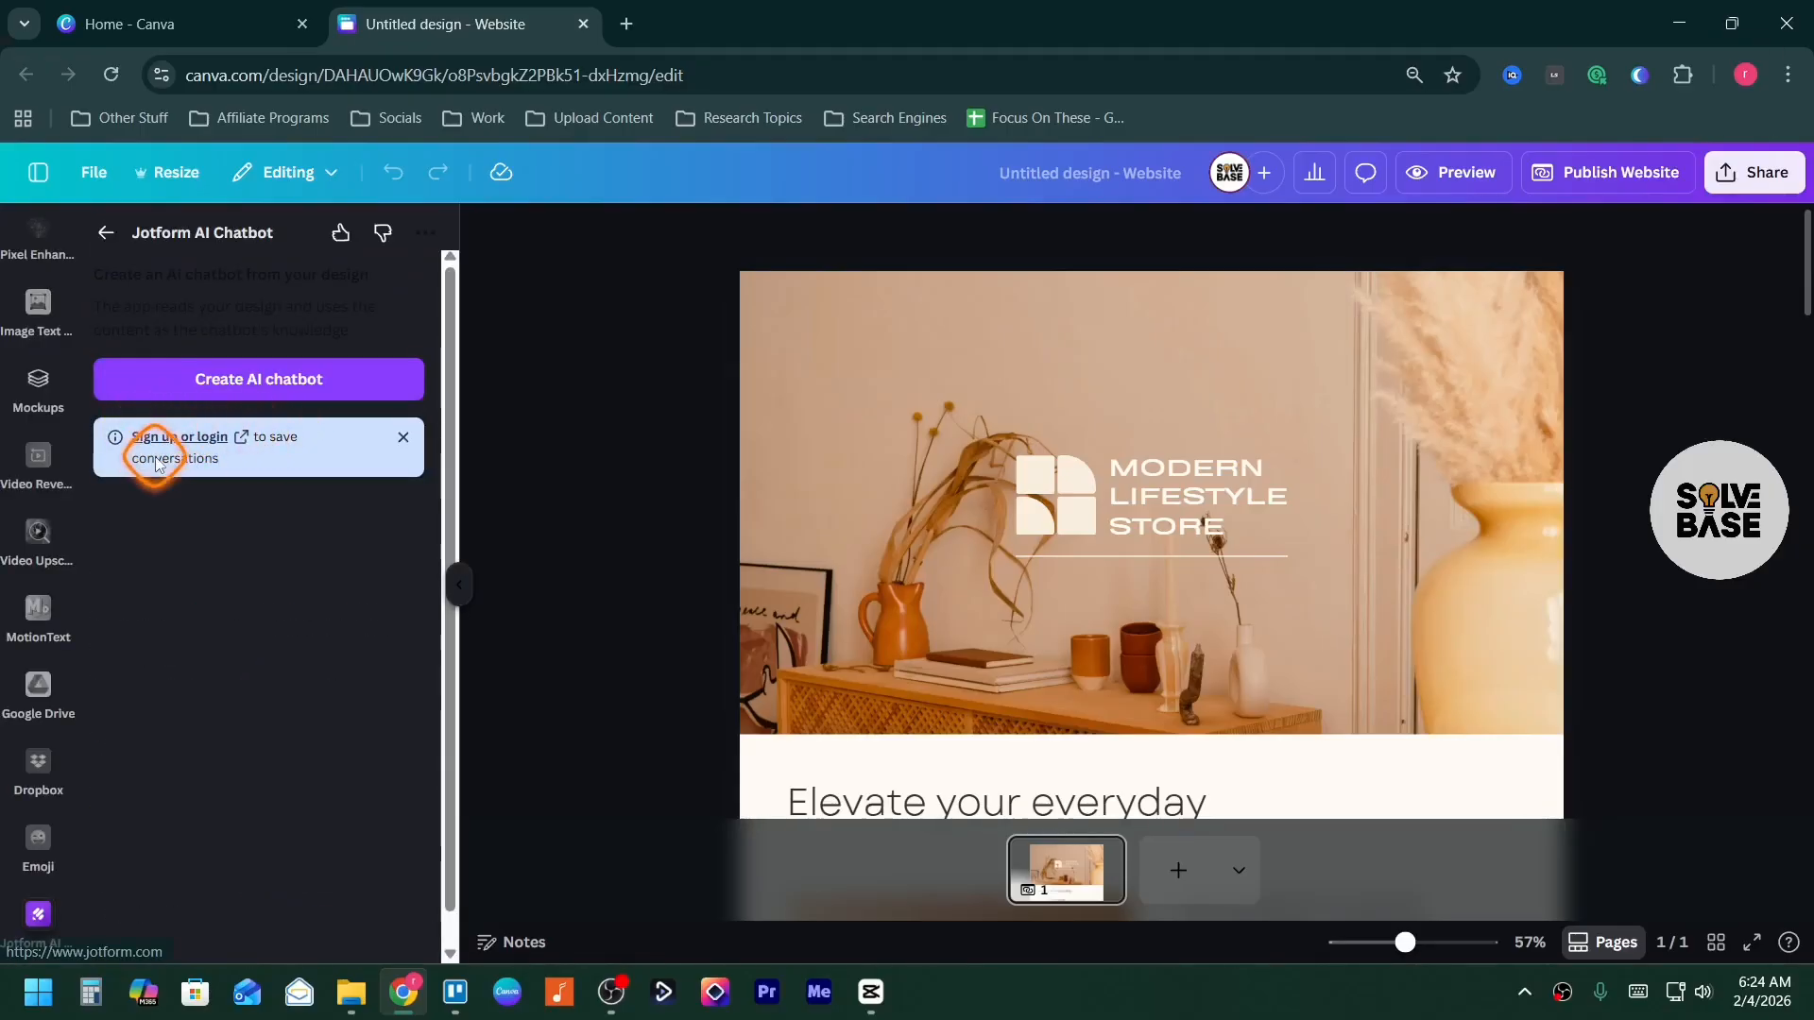
# Open the Jotform sign-up link in a new browser tab and create an AI chatbot from the website design
pyautogui.rightClick(184, 441)
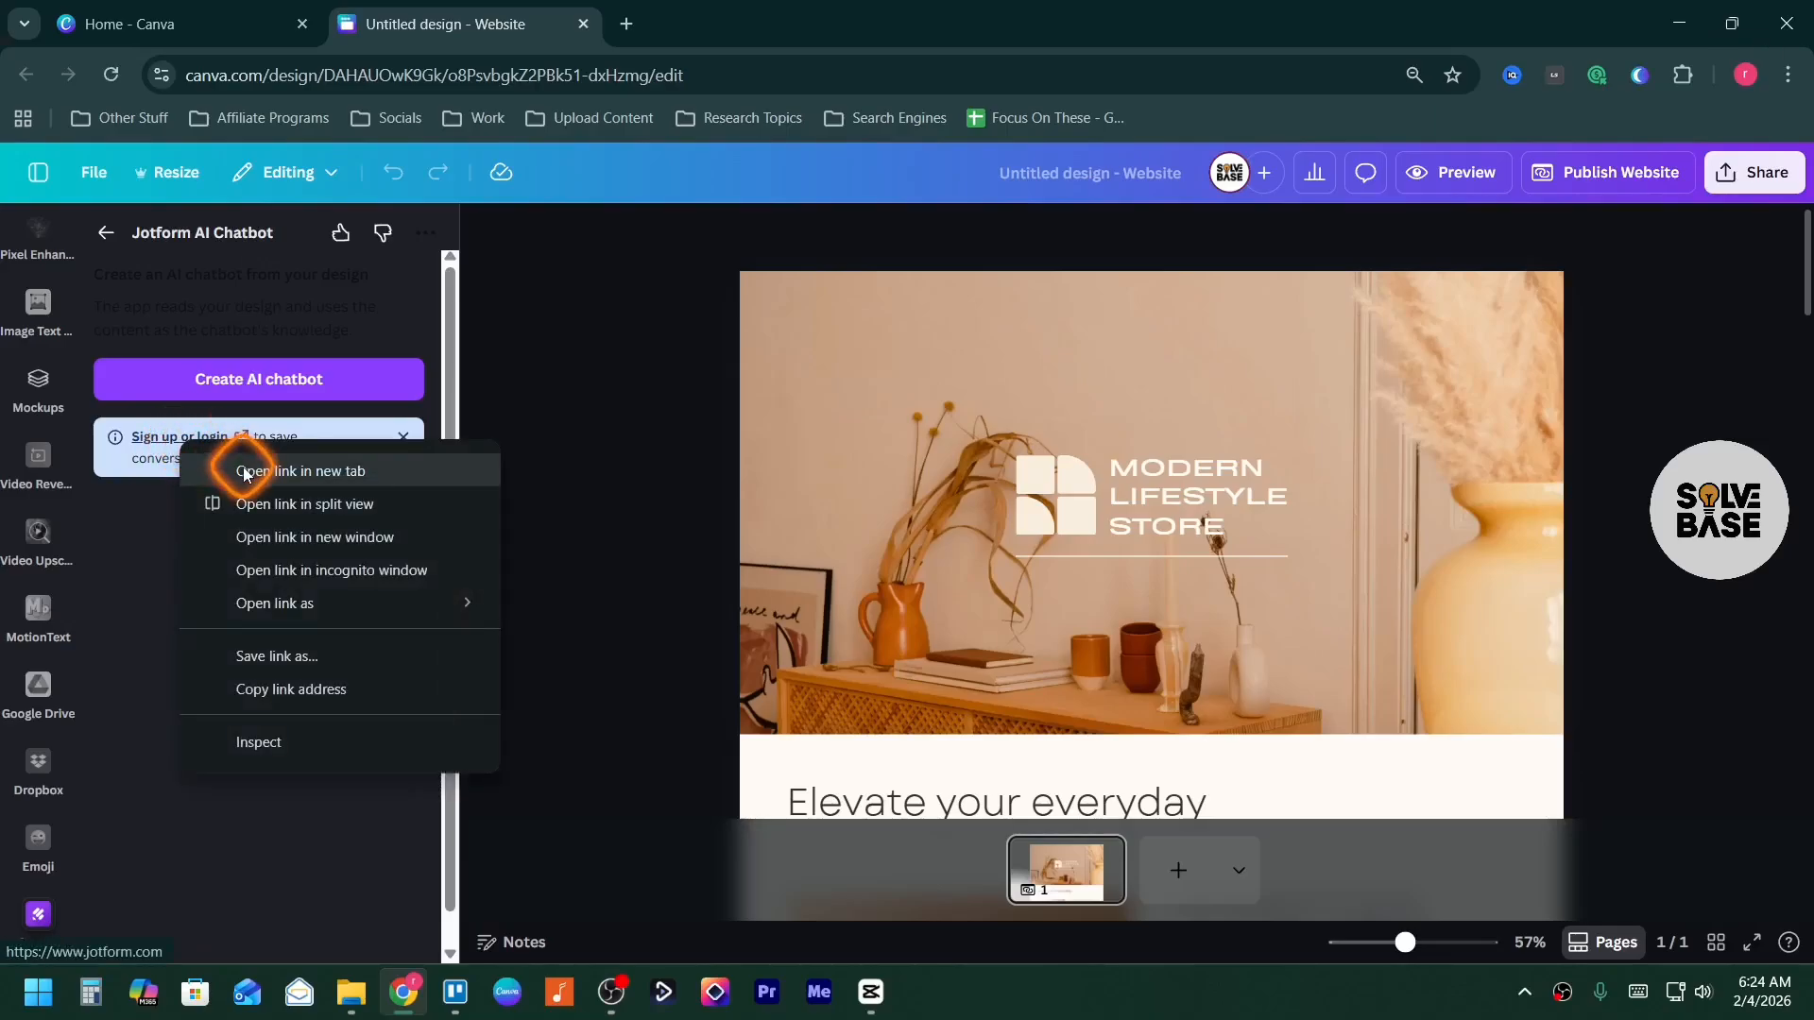
pyautogui.click(253, 471)
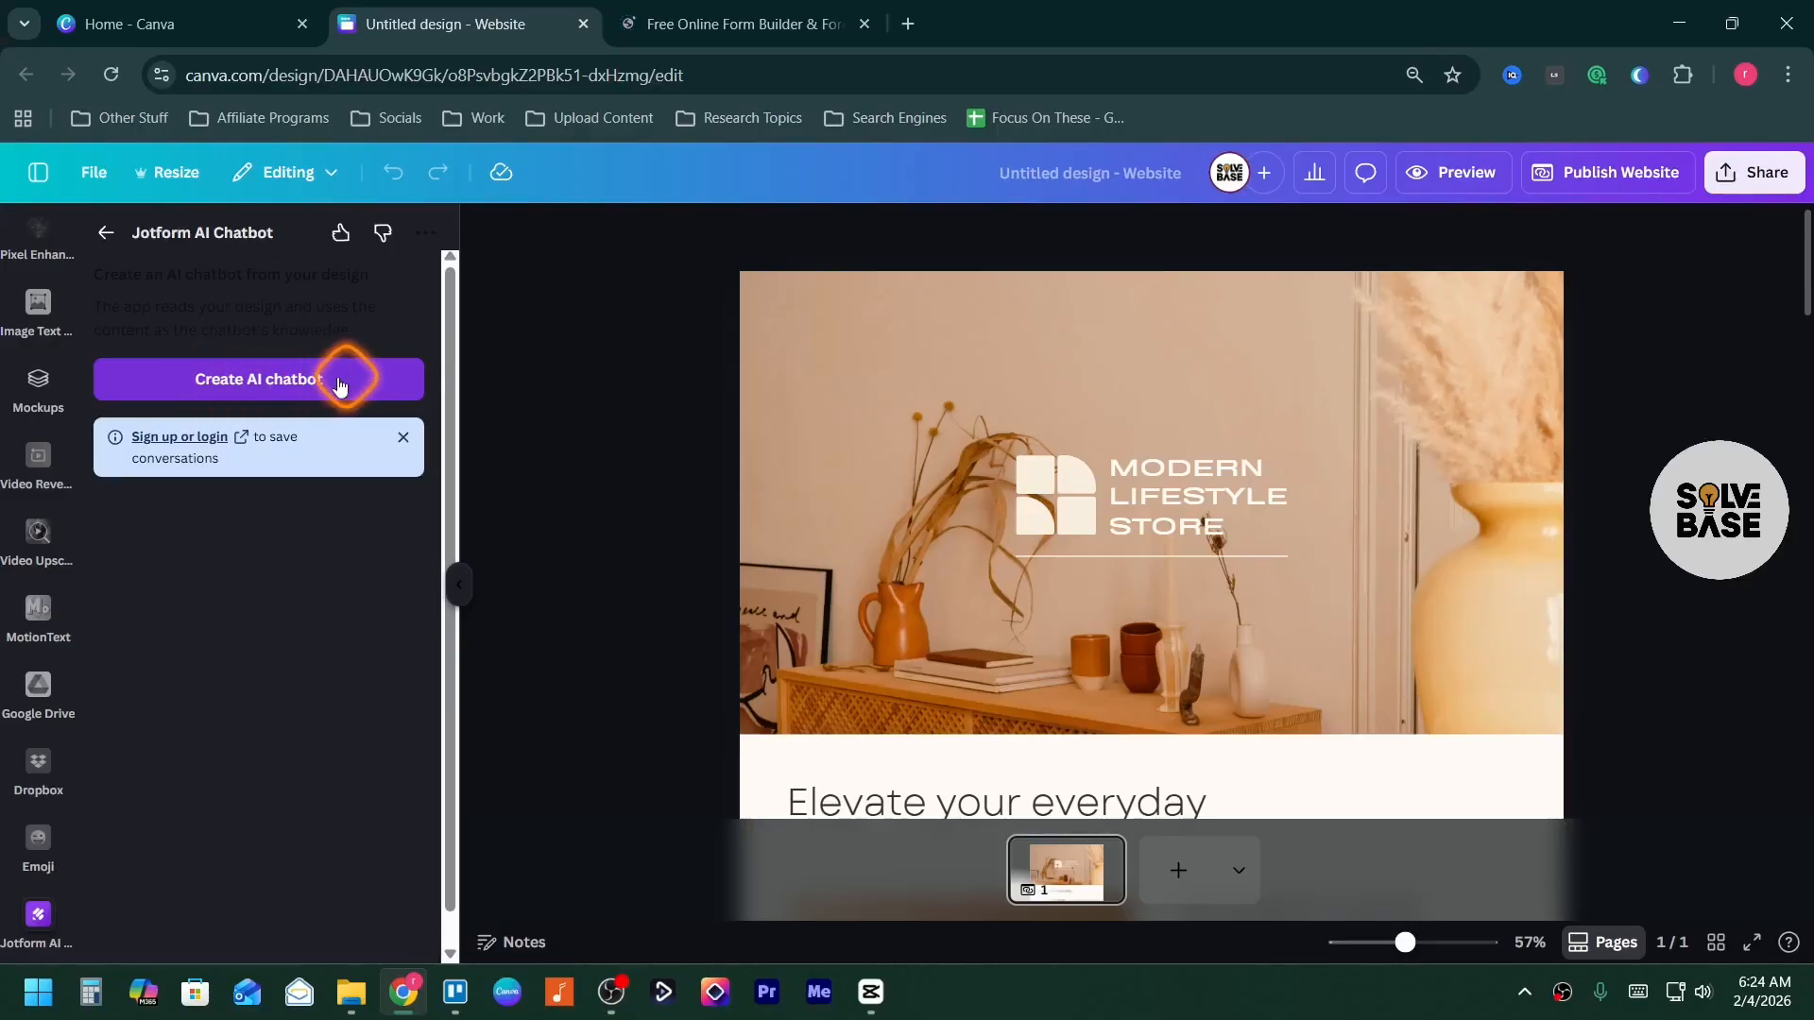
pyautogui.click(217, 389)
# Switch the Canva Dark Mode extension to light mode
pyautogui.click(1644, 75)
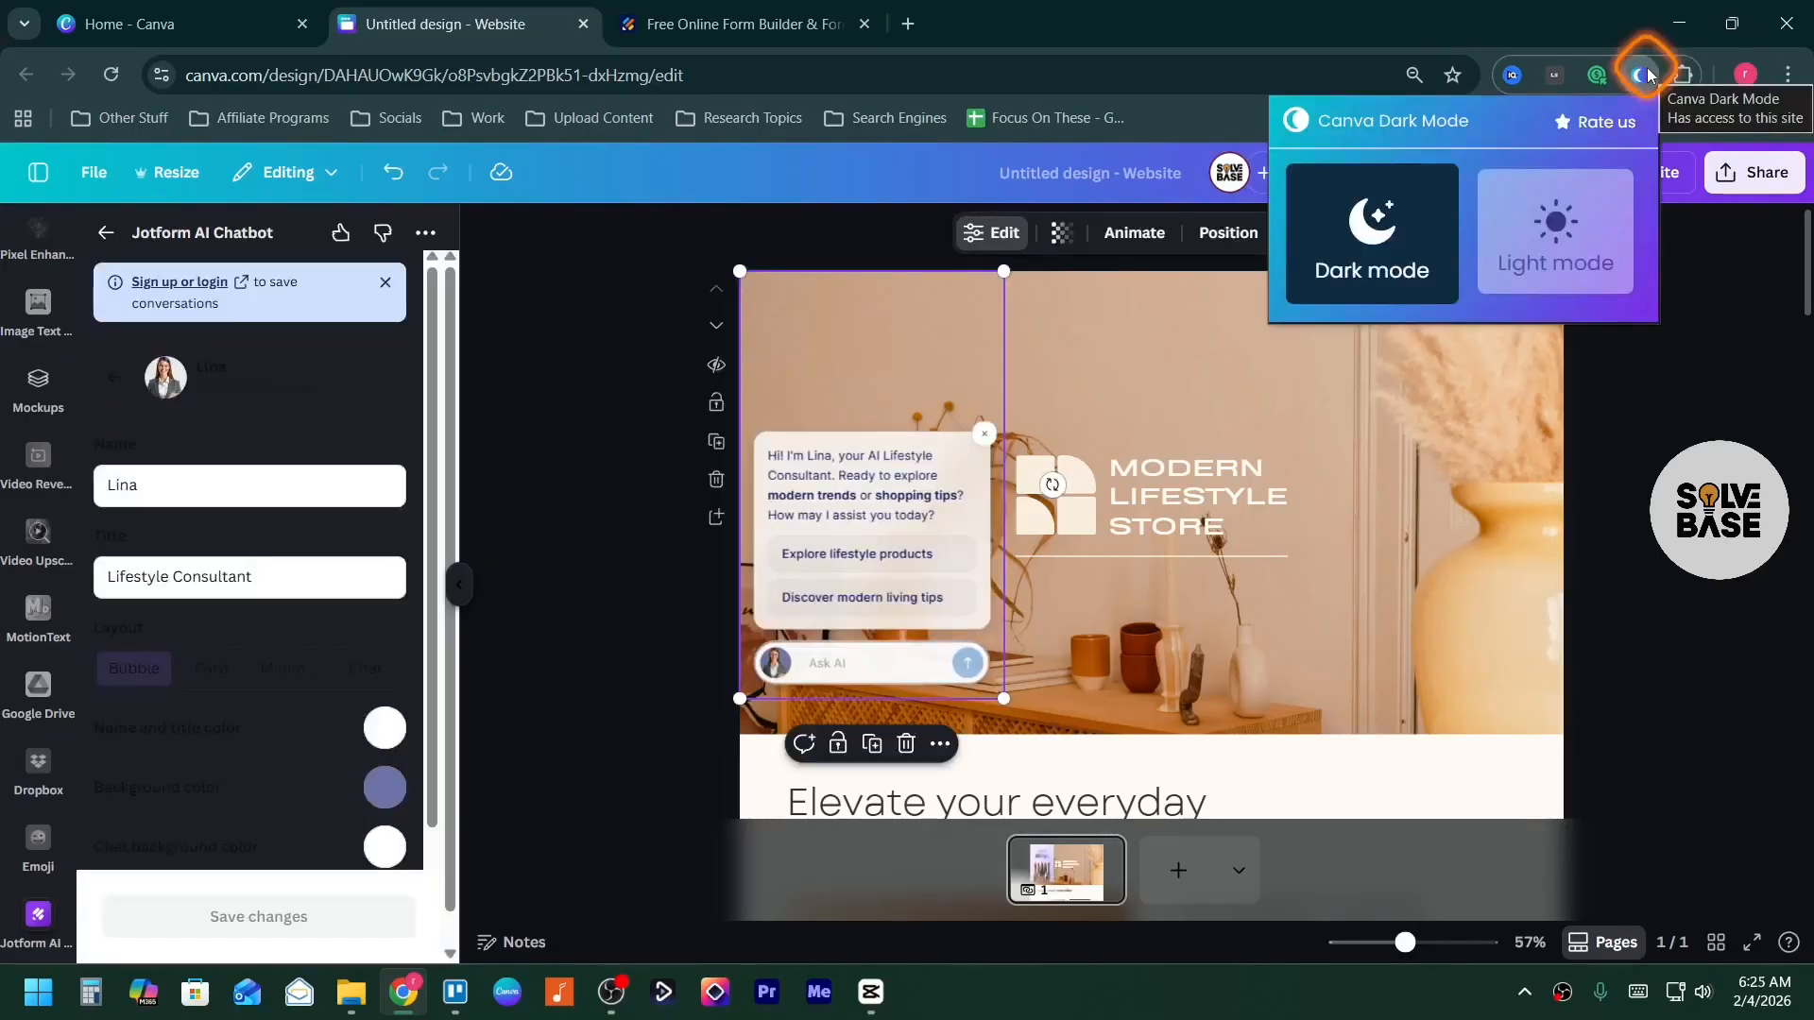
pyautogui.click(1550, 261)
pyautogui.click(1562, 234)
pyautogui.click(1417, 238)
pyautogui.click(1540, 231)
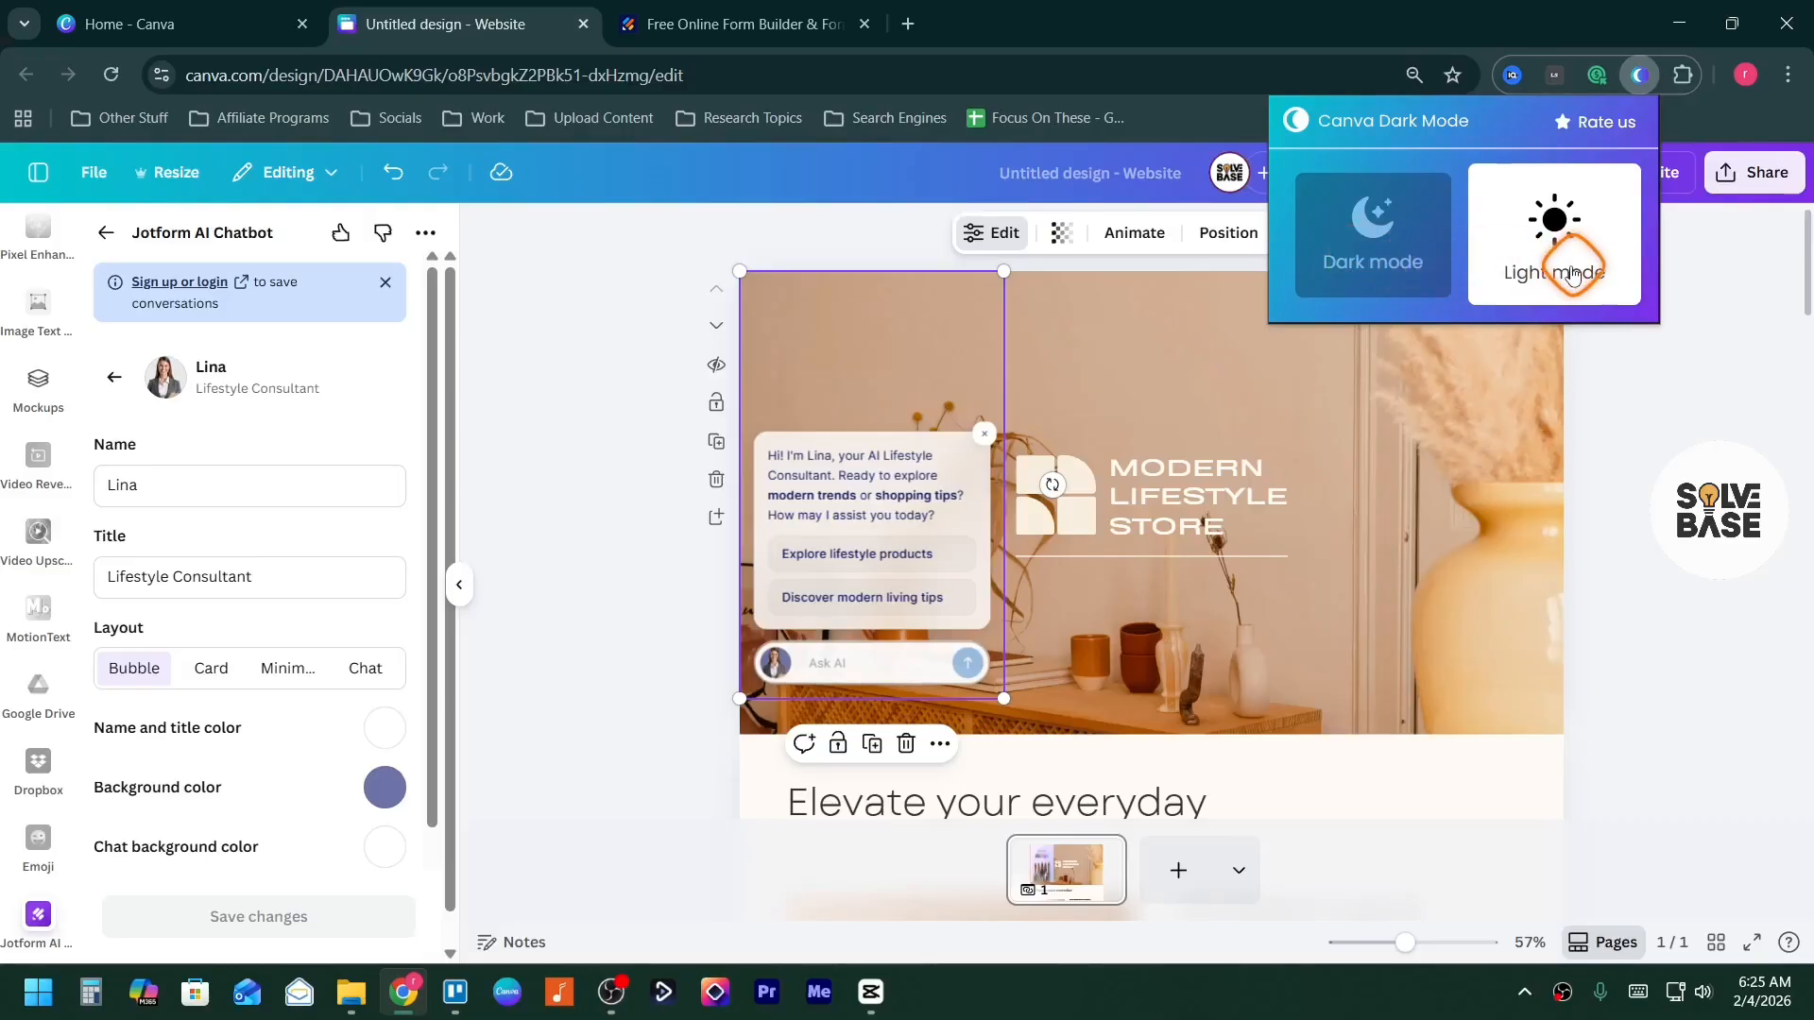
pyautogui.click(1639, 77)
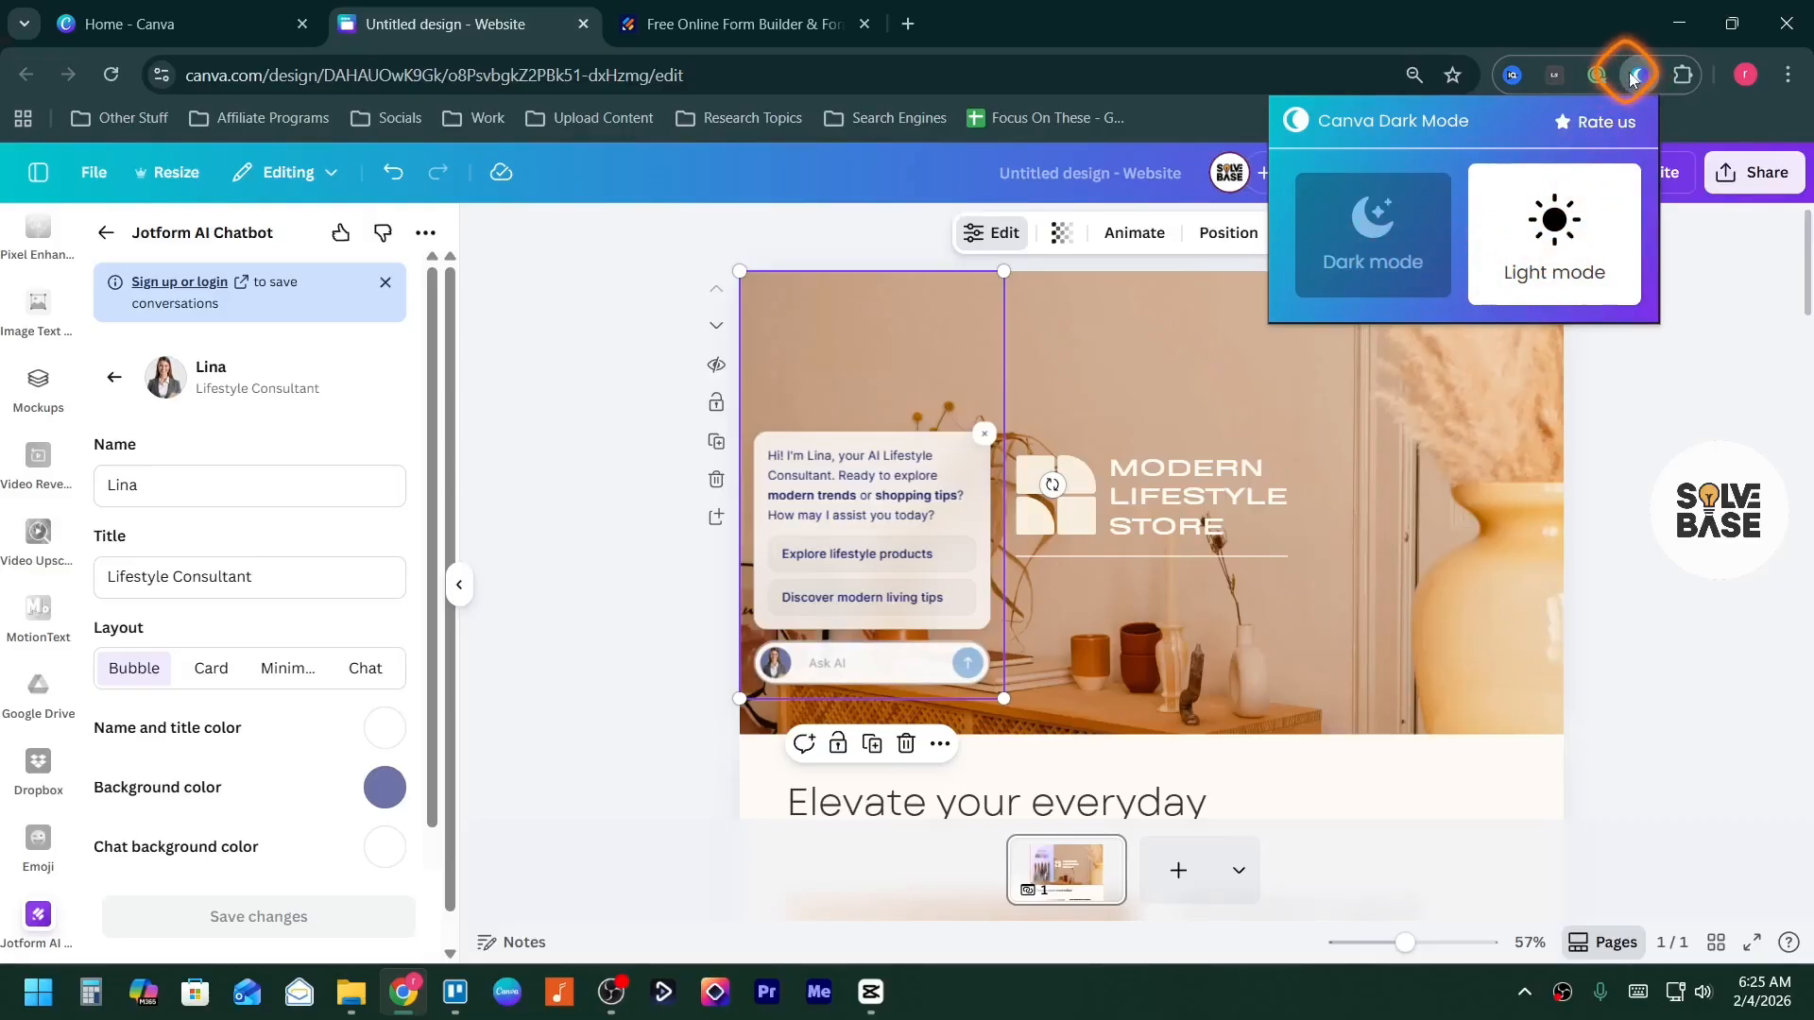
pyautogui.click(1396, 243)
pyautogui.click(1500, 241)
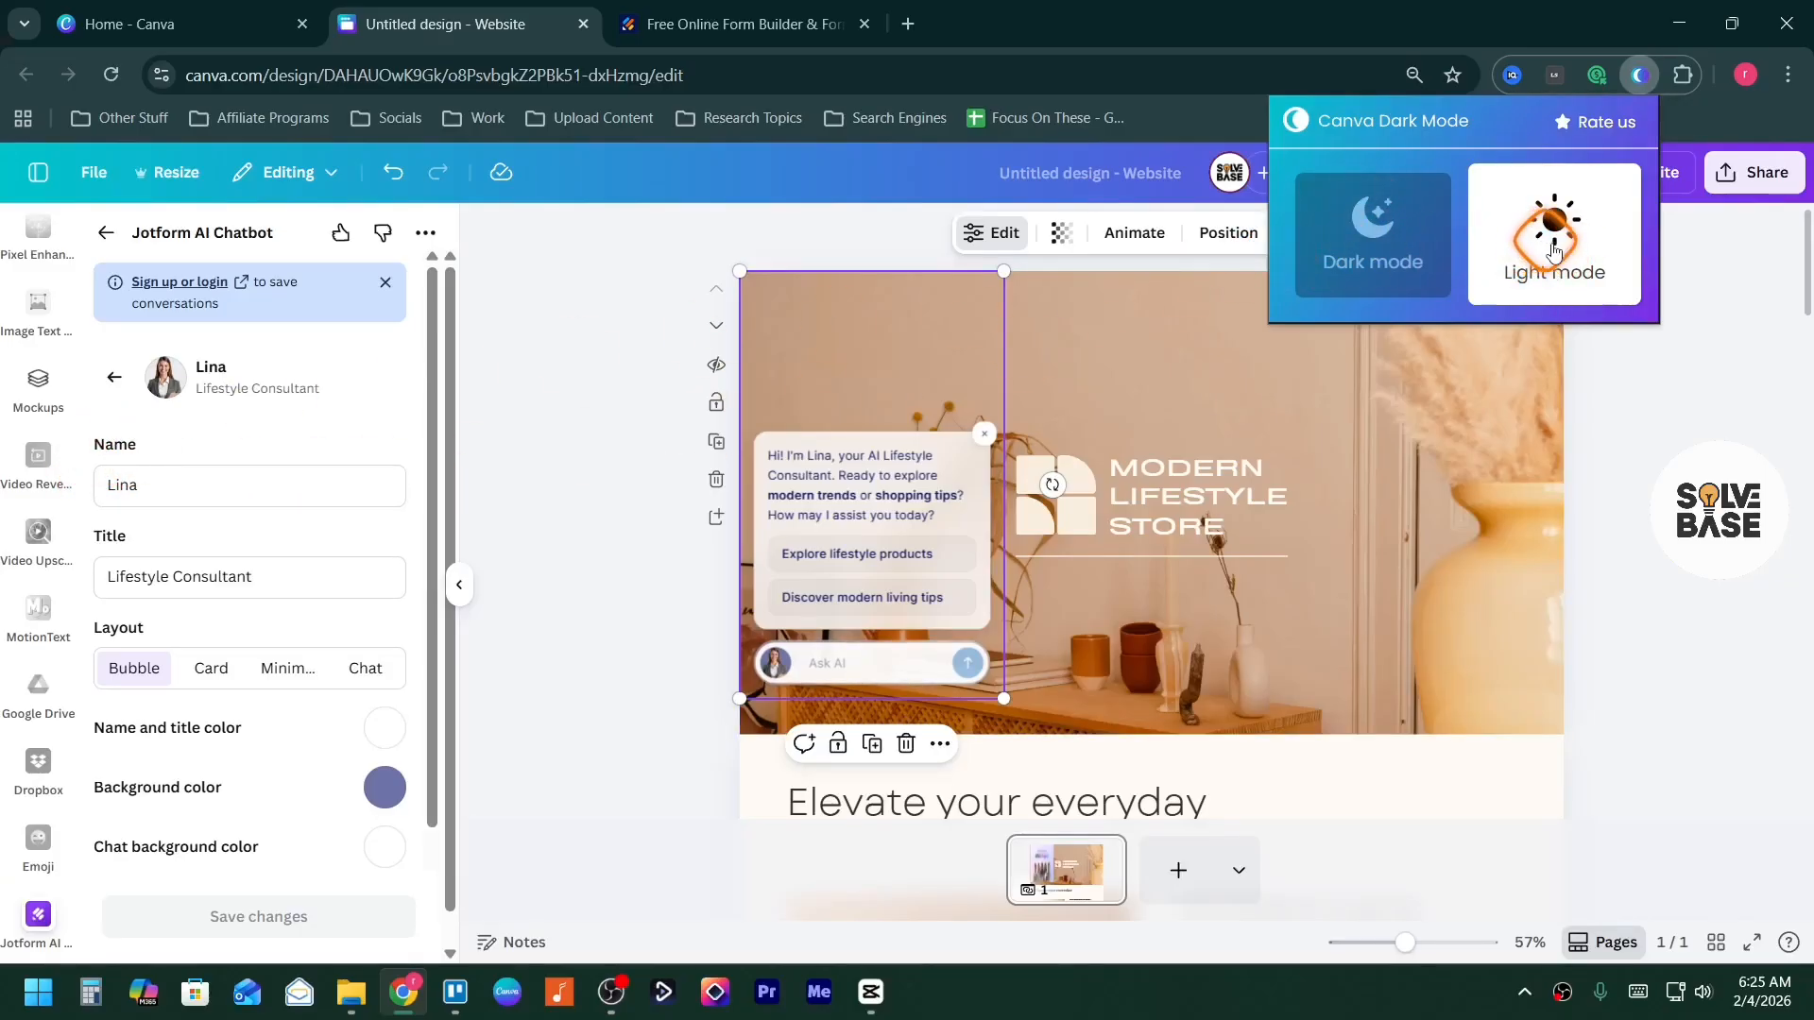
pyautogui.click(1640, 74)
# Set the chatbot's layout to Chat, save the changes, and move the widget over the right part of the hero image
pyautogui.moveTo(954, 389); pyautogui.dragTo(966, 406)
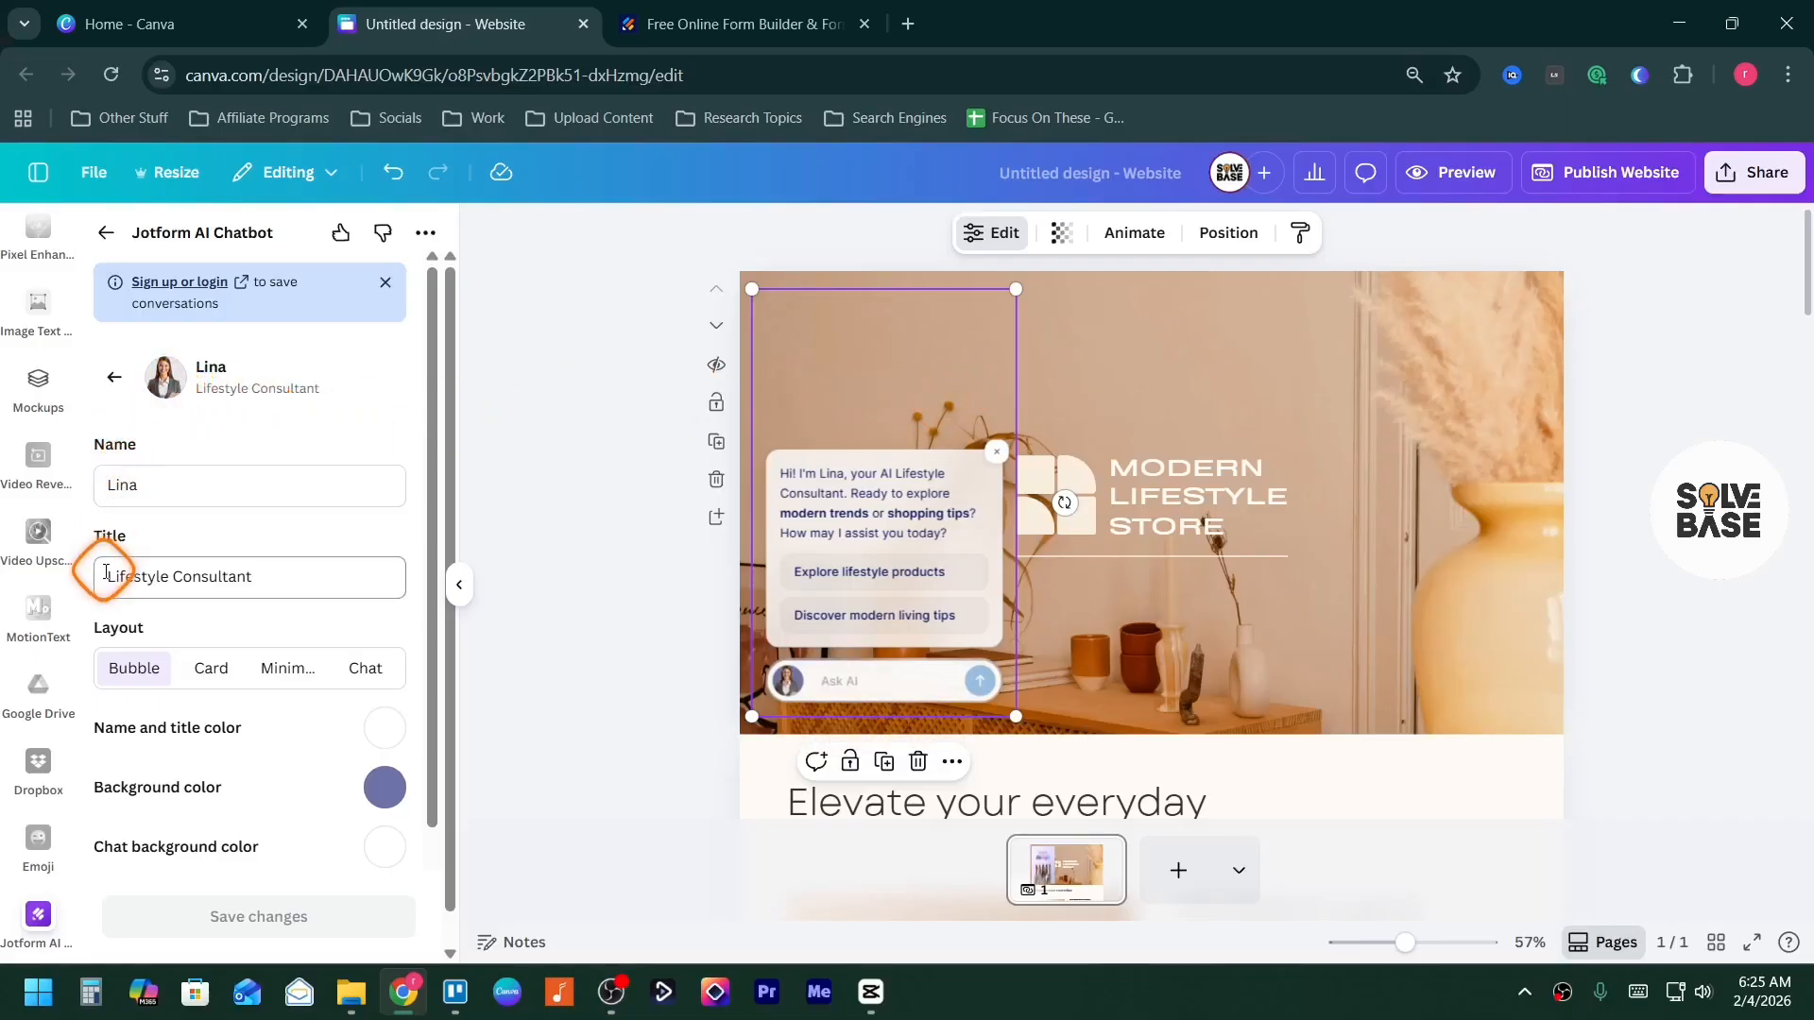
pyautogui.scroll(-2, 151, 614)
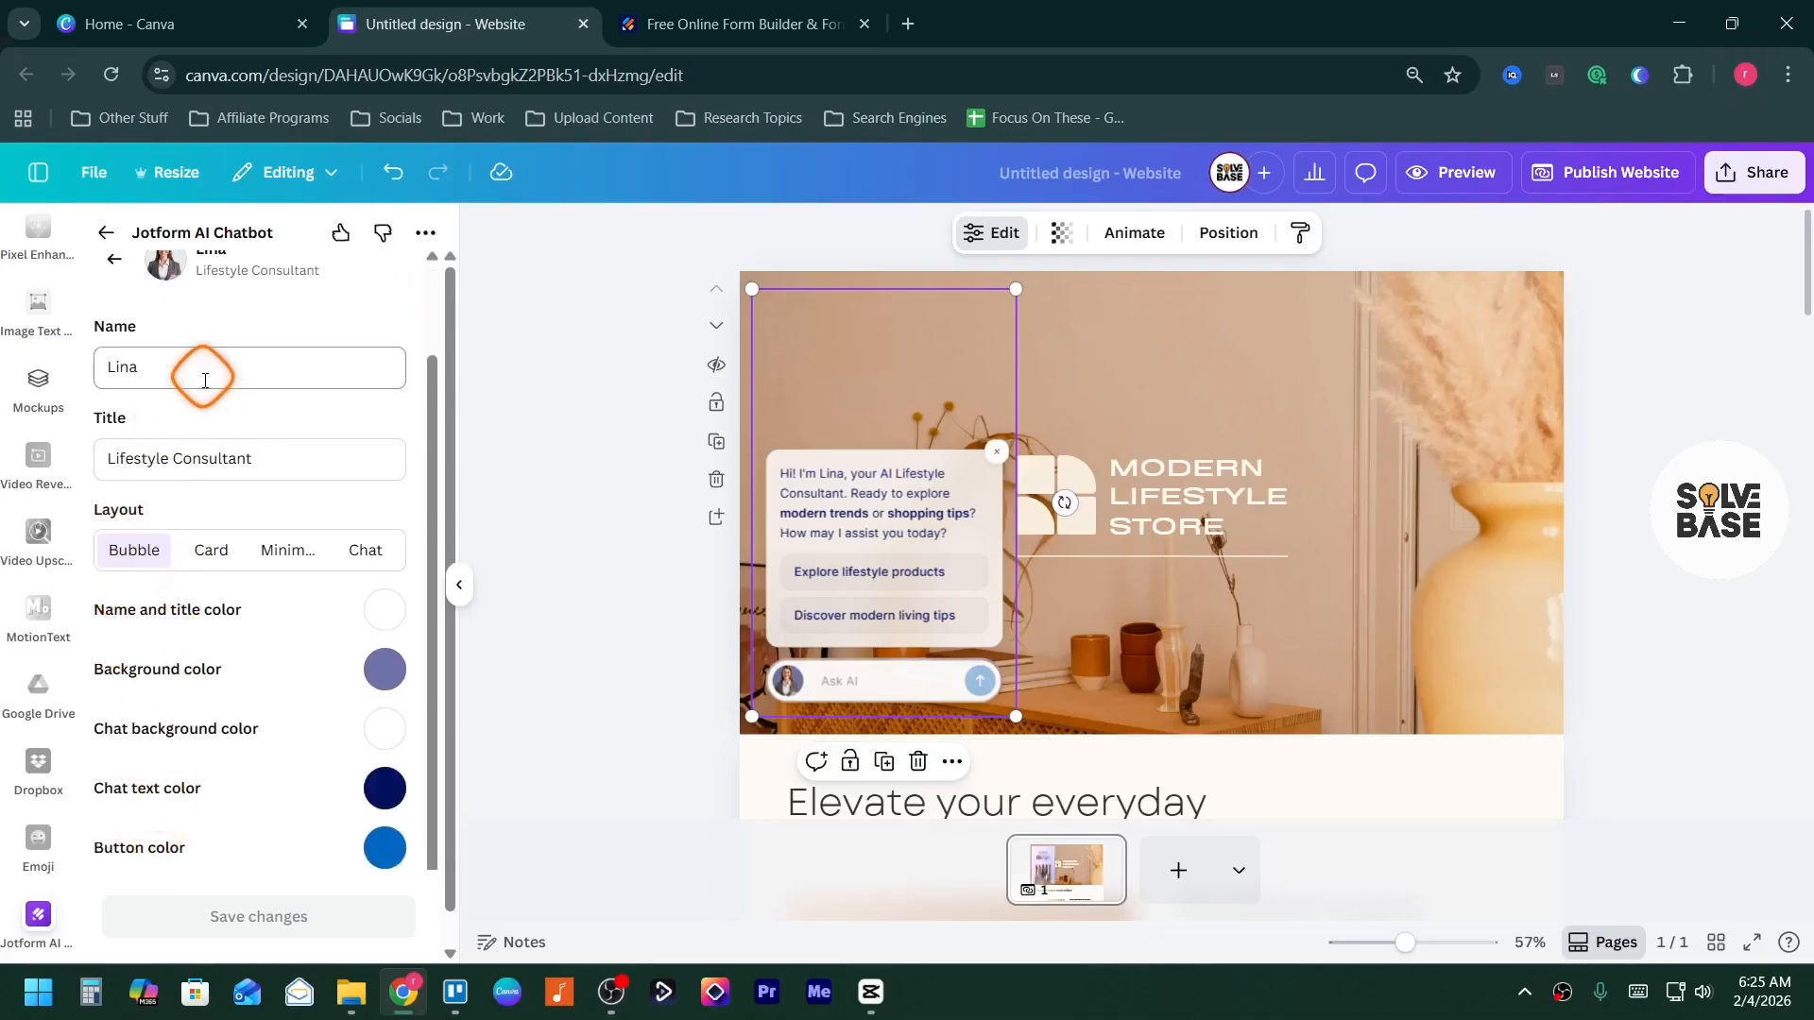
pyautogui.scroll(-1, 208, 662)
pyautogui.click(133, 469)
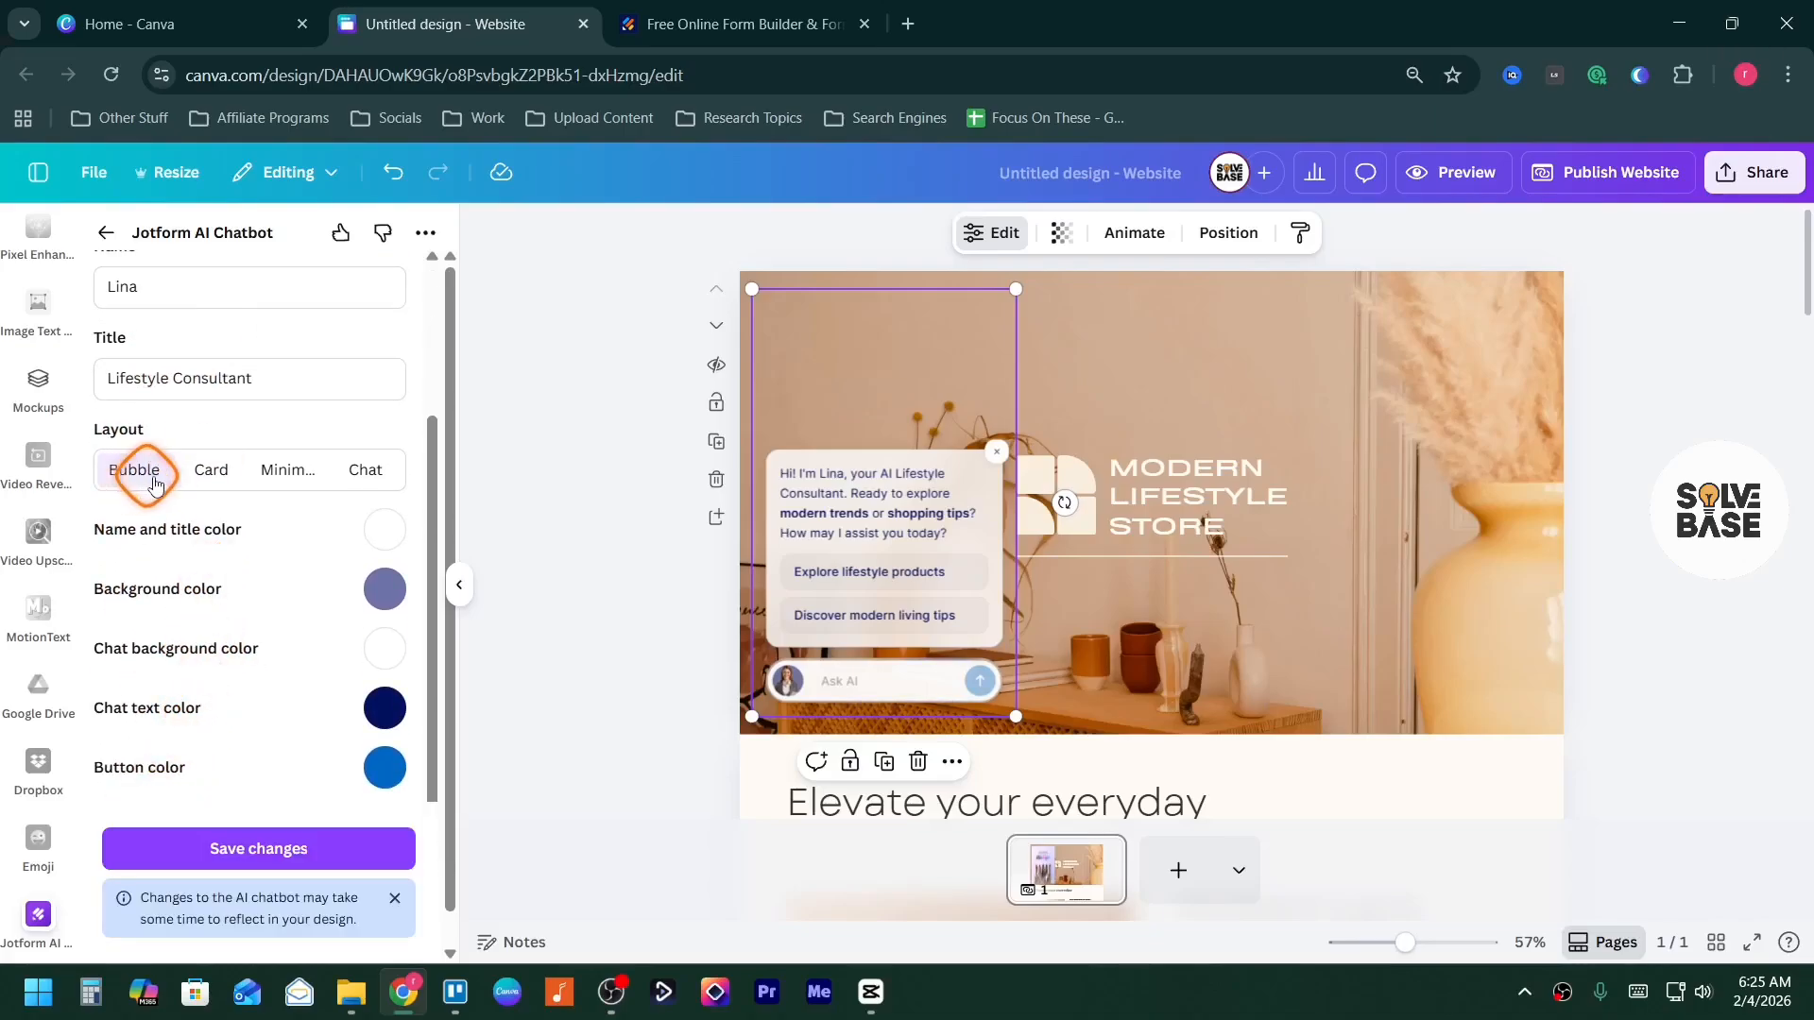
pyautogui.click(211, 477)
pyautogui.click(288, 473)
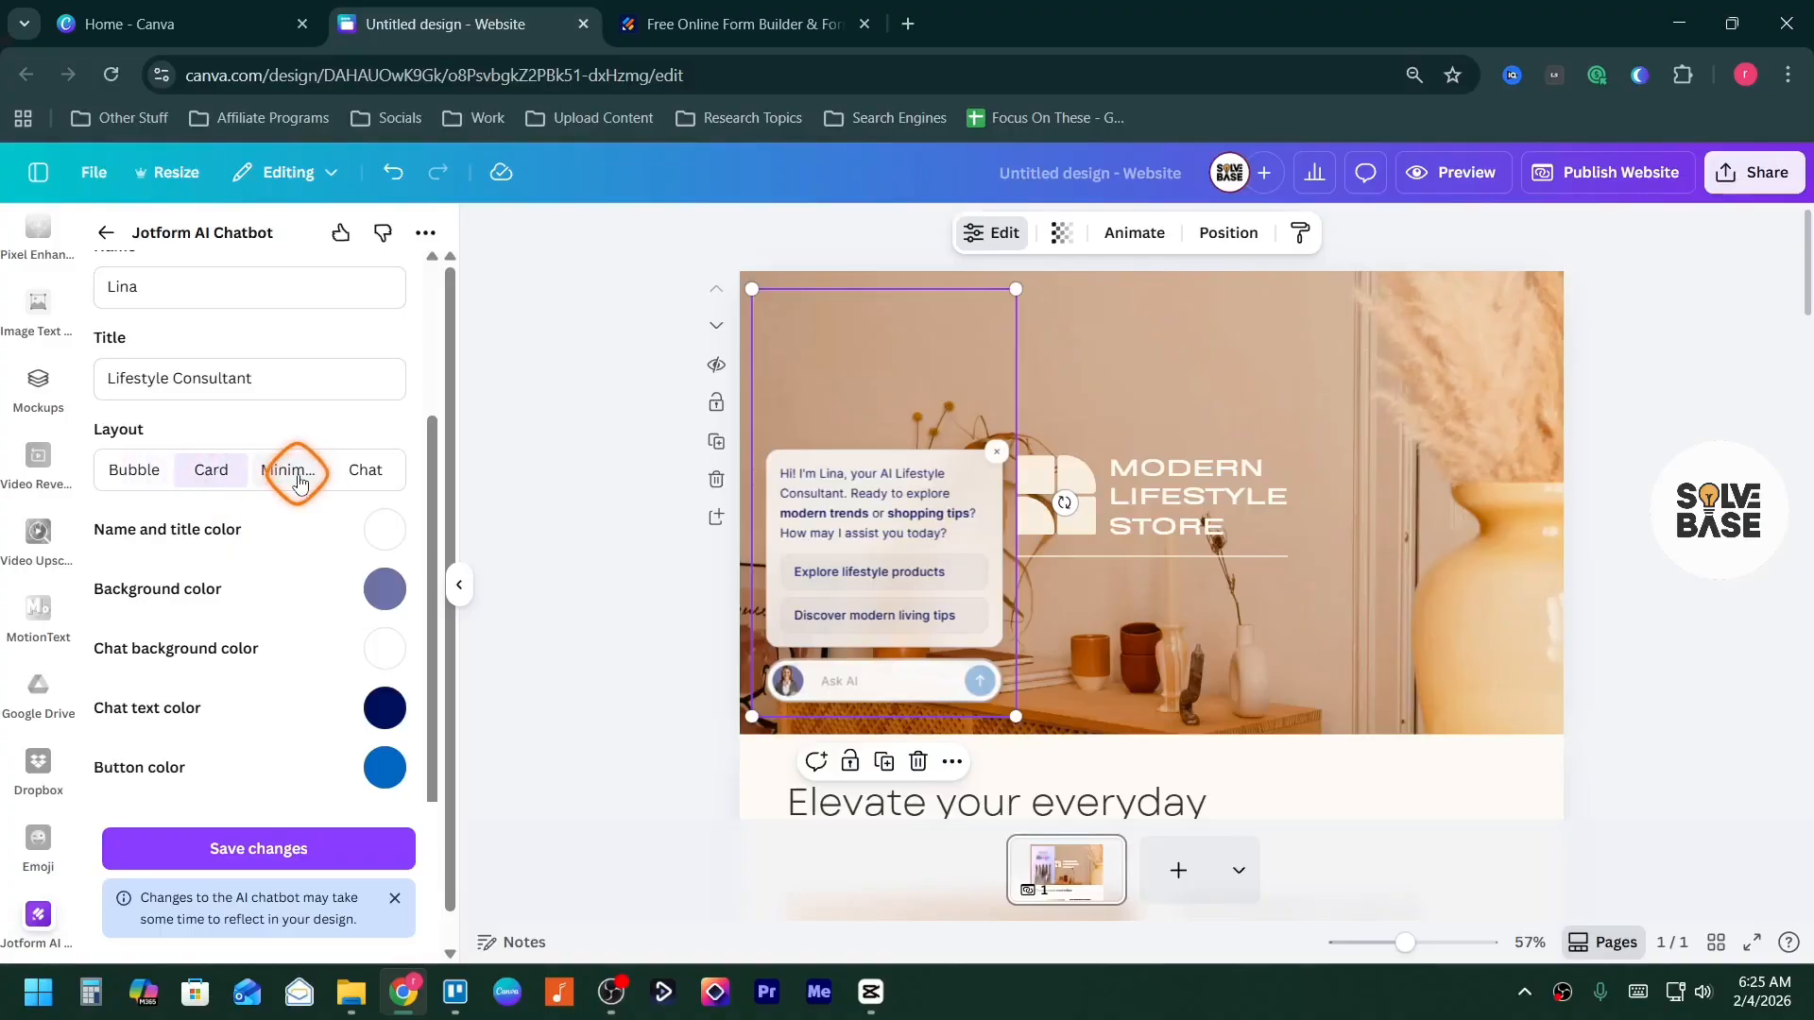
pyautogui.click(364, 473)
pyautogui.click(272, 881)
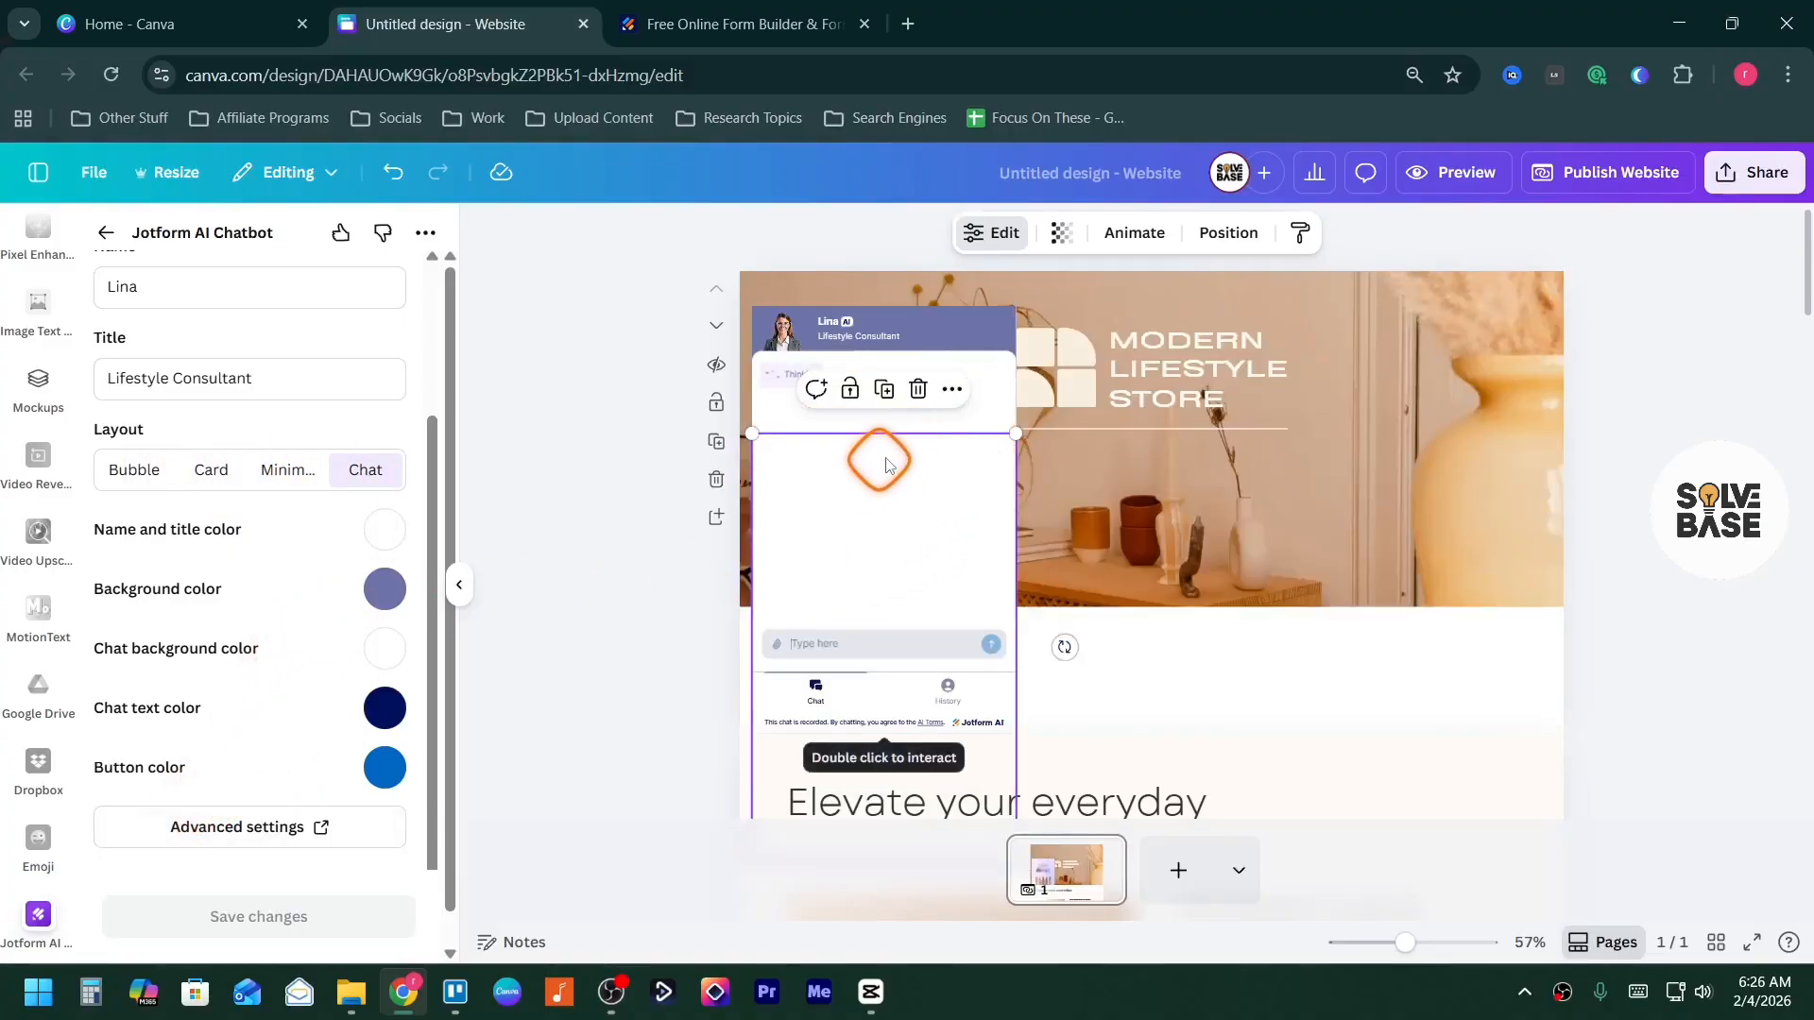
pyautogui.moveTo(883, 529); pyautogui.dragTo(1443, 491)
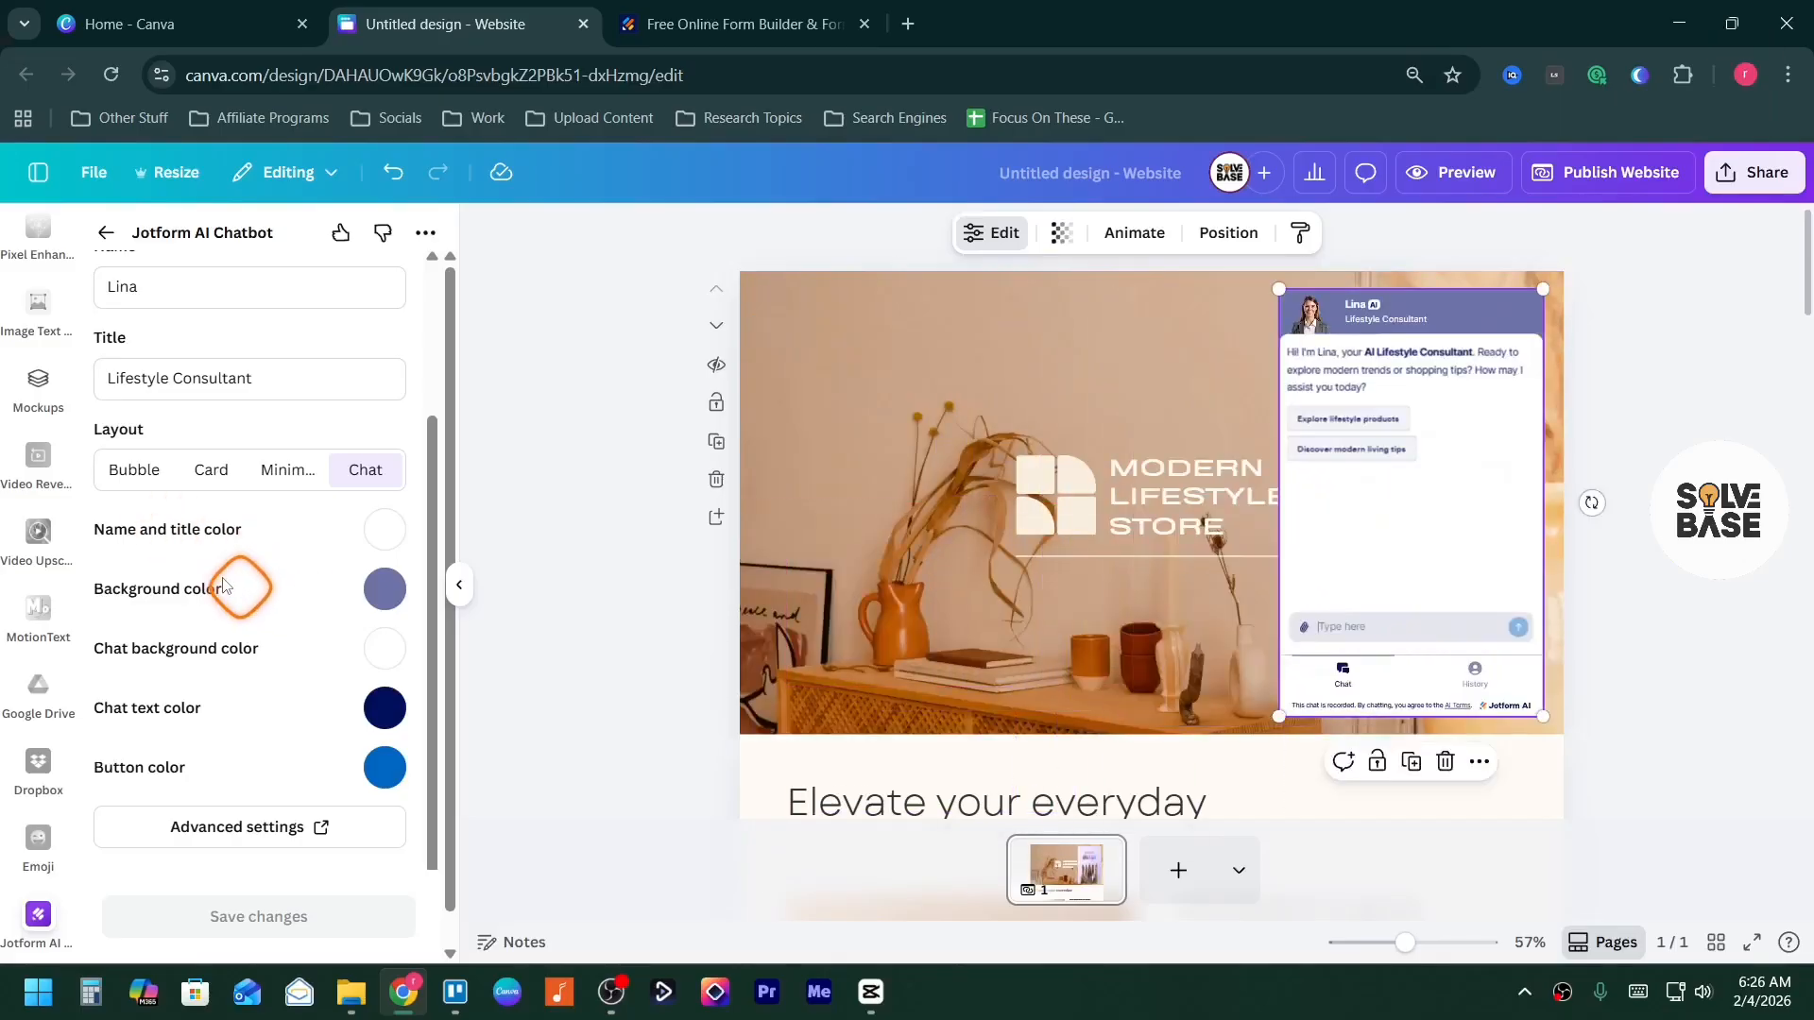
# Go to the chatbot's advanced settings in the Jotform AI Agent Builder and open its Chatbot Settings
pyautogui.click(249, 827)
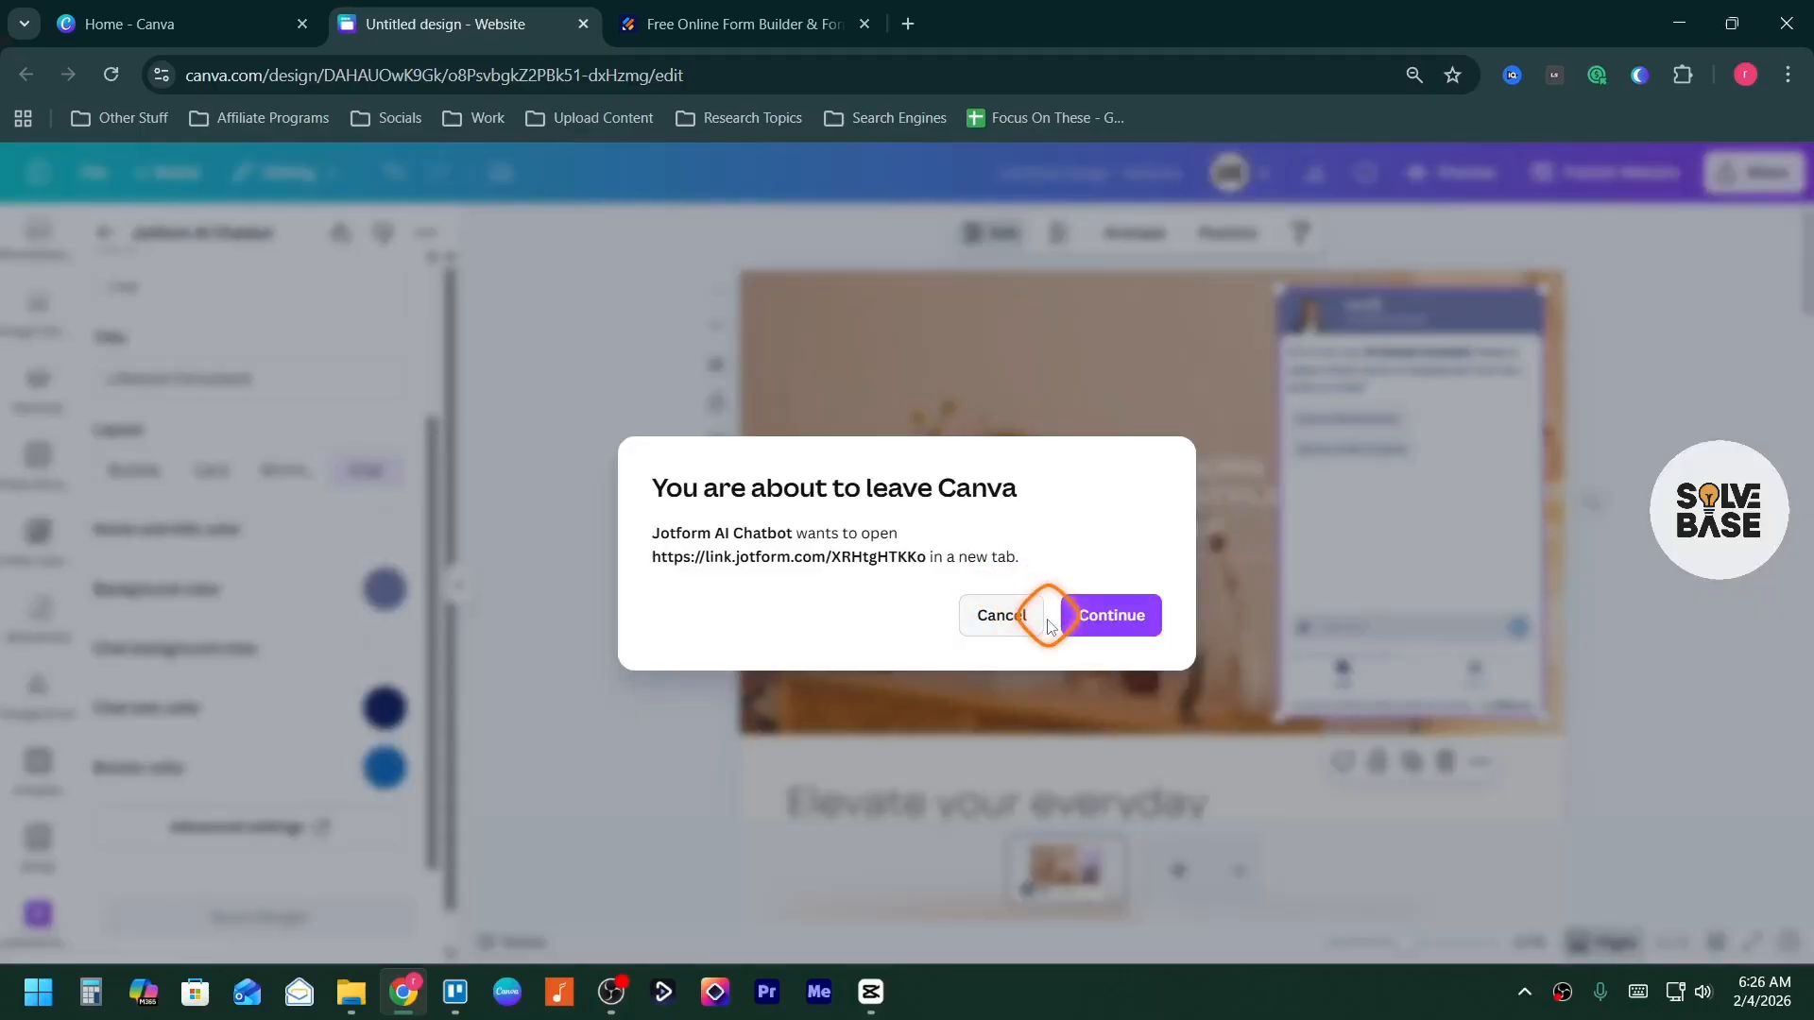
pyautogui.click(1124, 625)
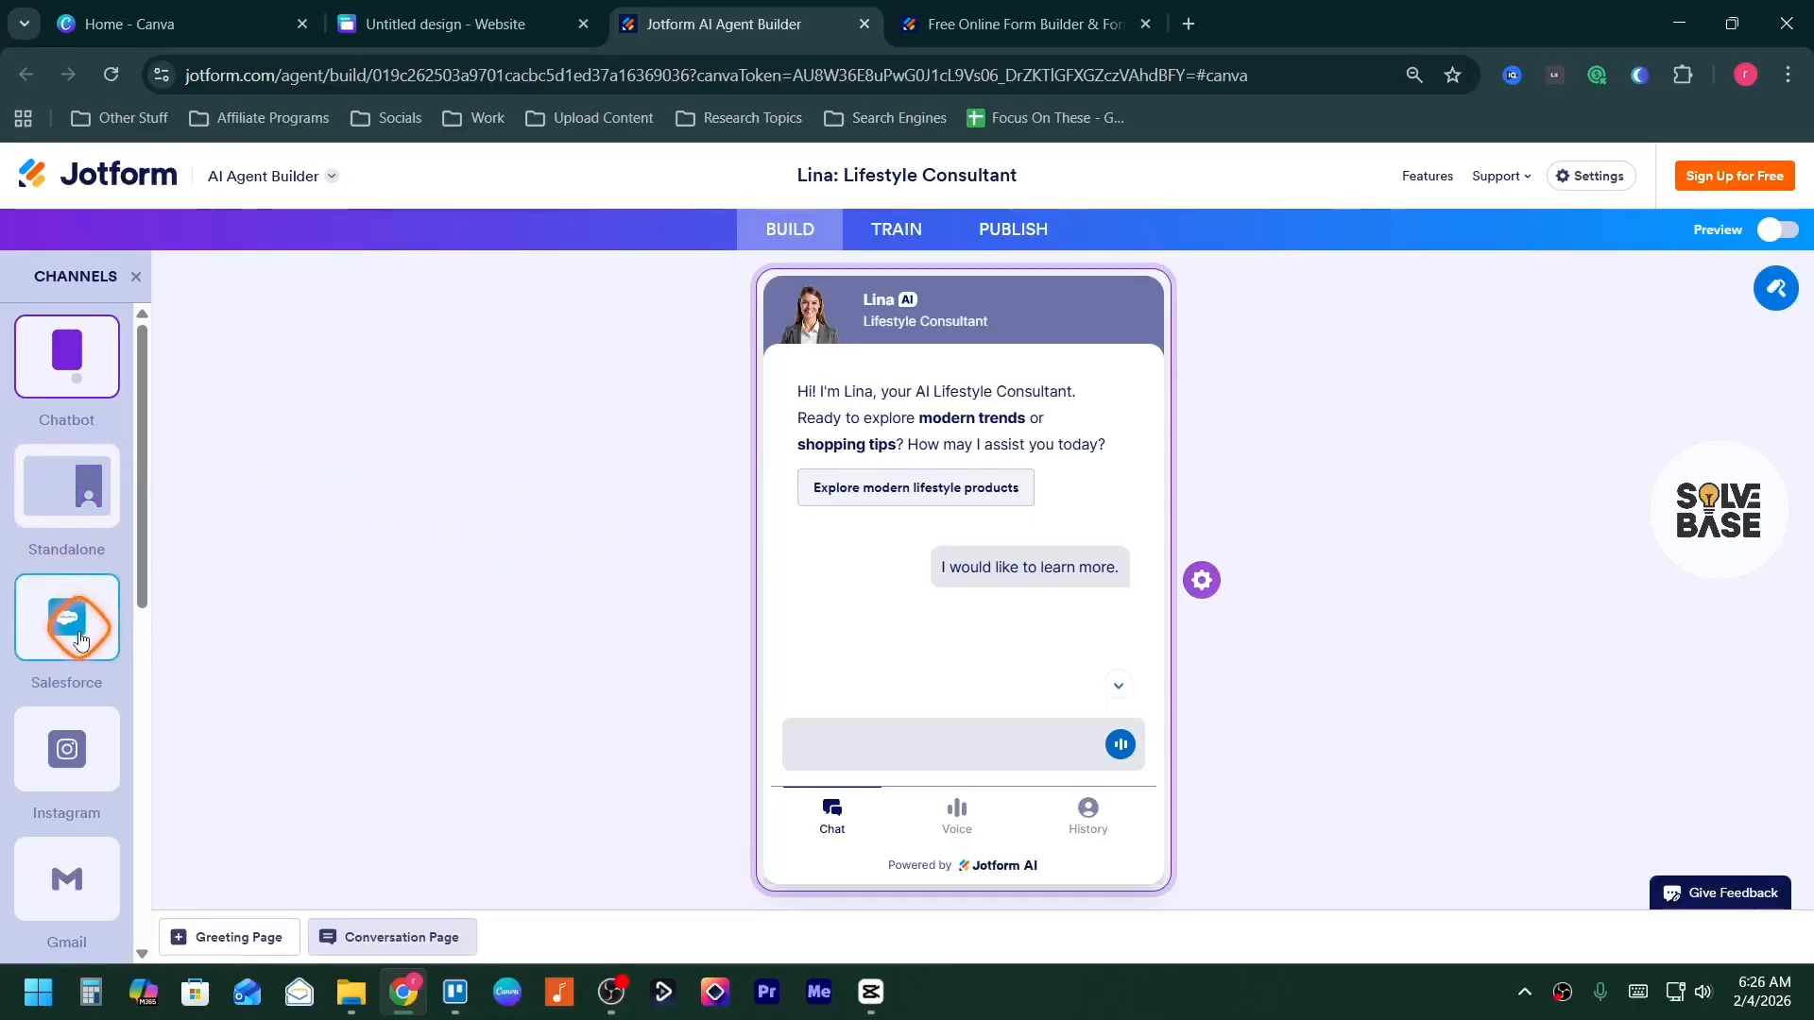
pyautogui.click(1213, 595)
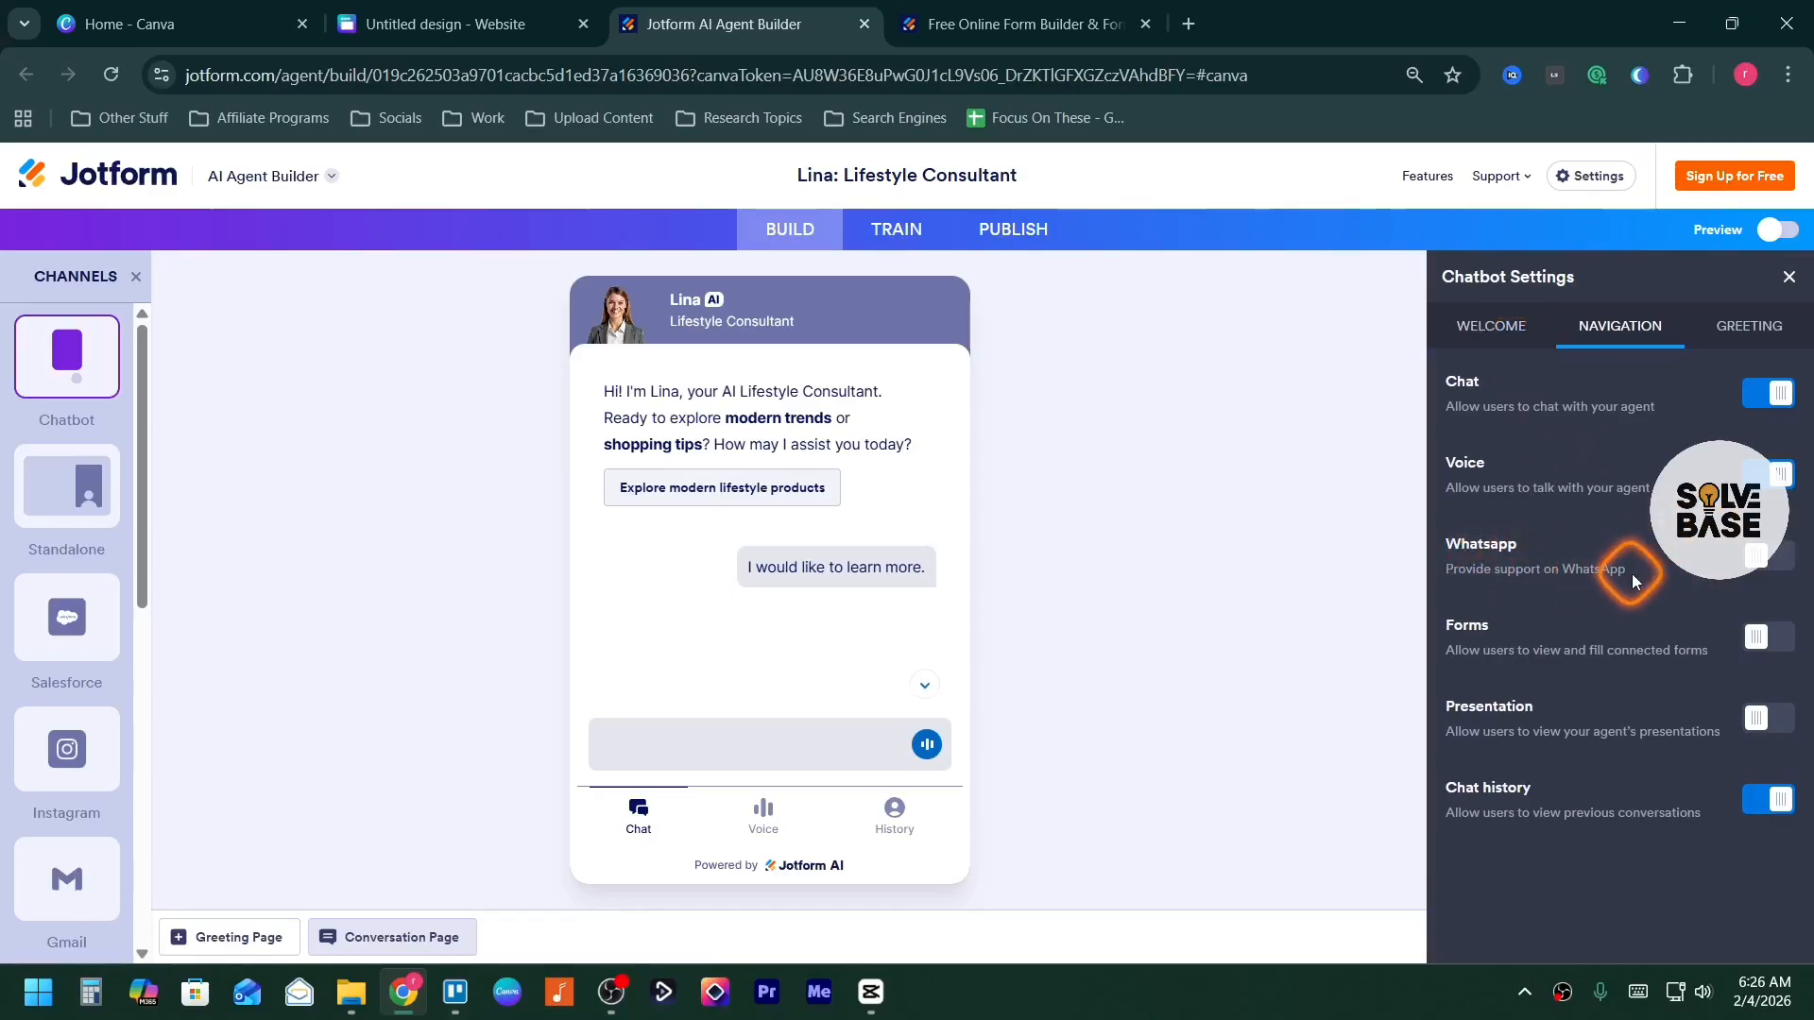
# Try to enable WhatsApp in the chatbot's navigation options, and toggle Chat history off and back on
pyautogui.click(1759, 556)
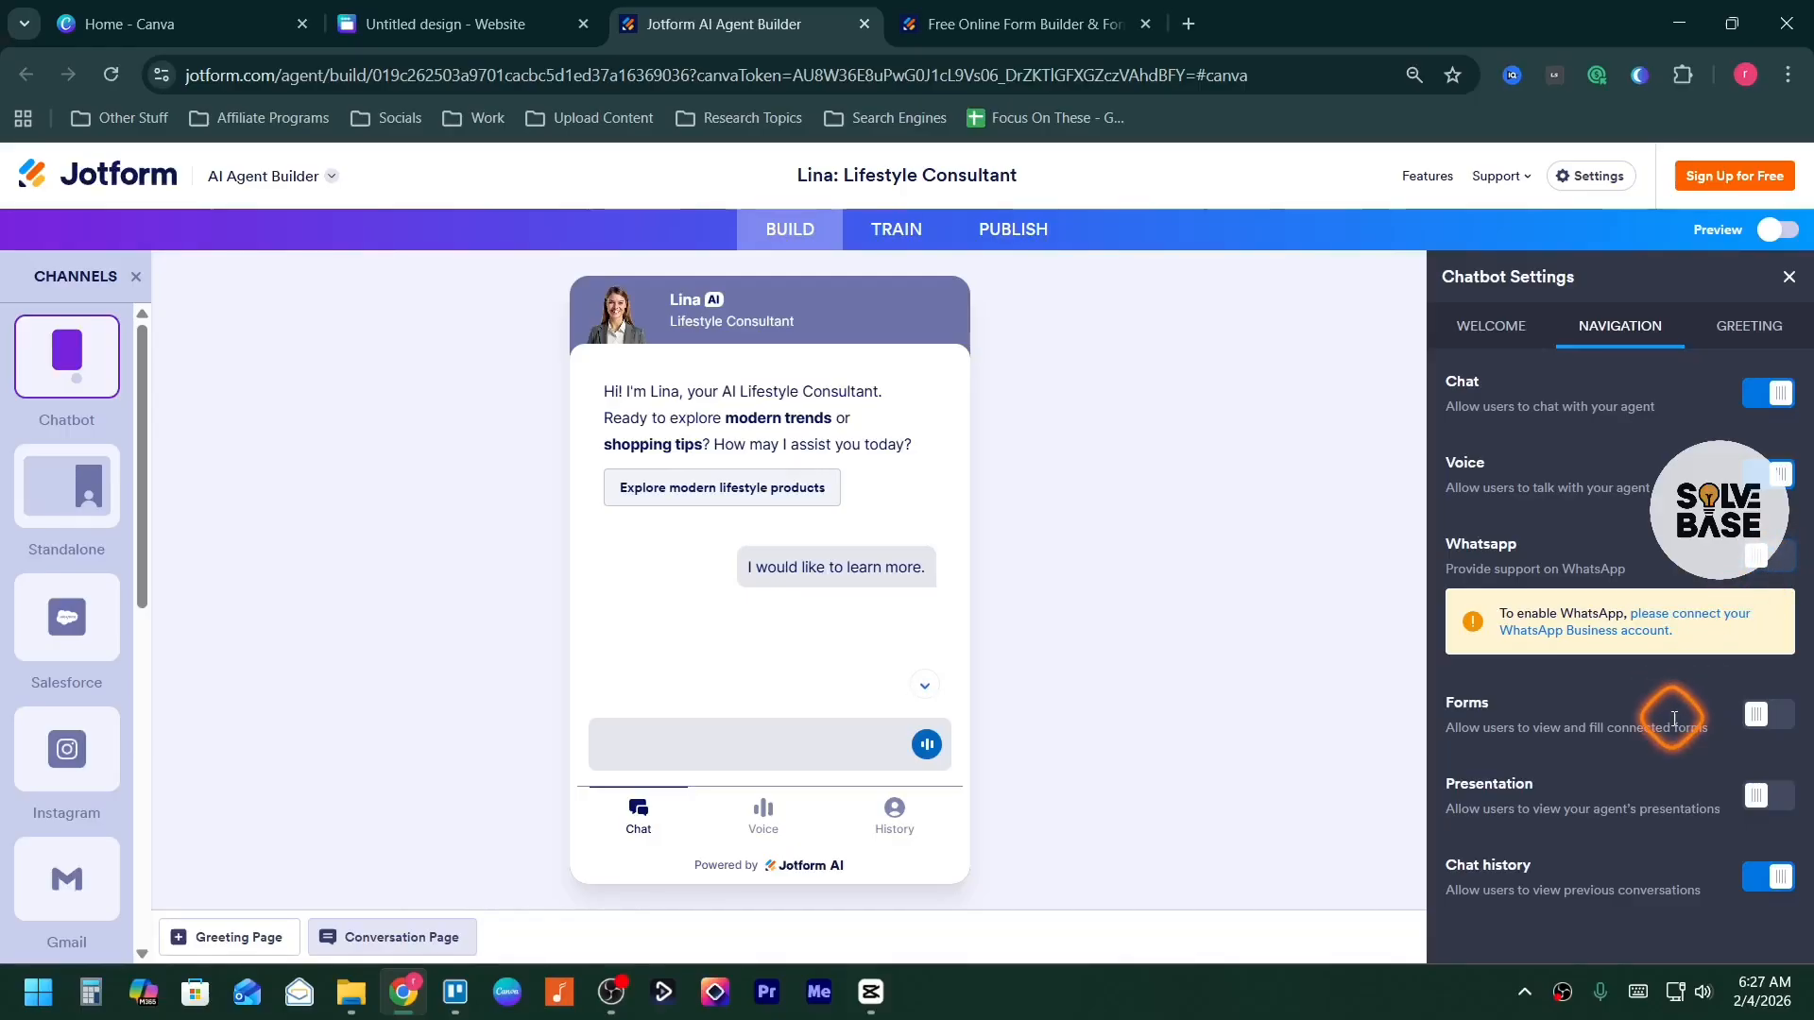
pyautogui.click(1768, 876)
pyautogui.click(1769, 876)
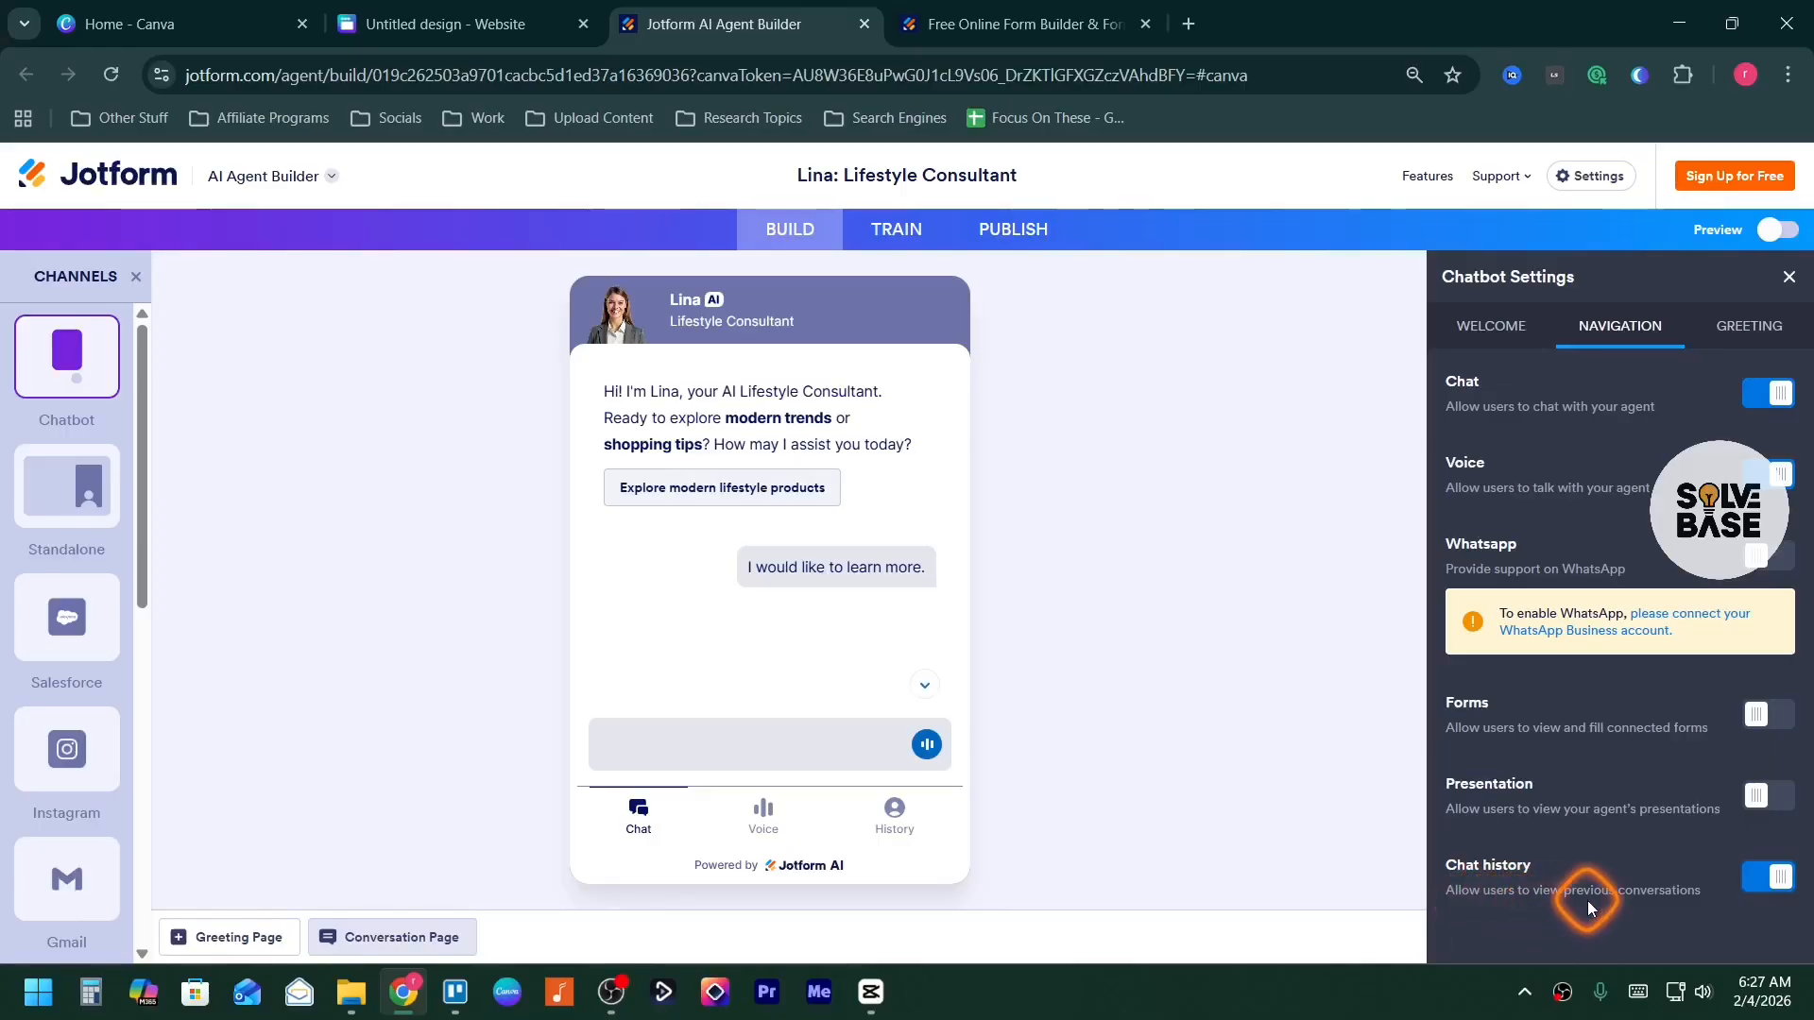
# In the greeting settings, toggle AI Generated Greeting Message off and back on
pyautogui.click(1747, 325)
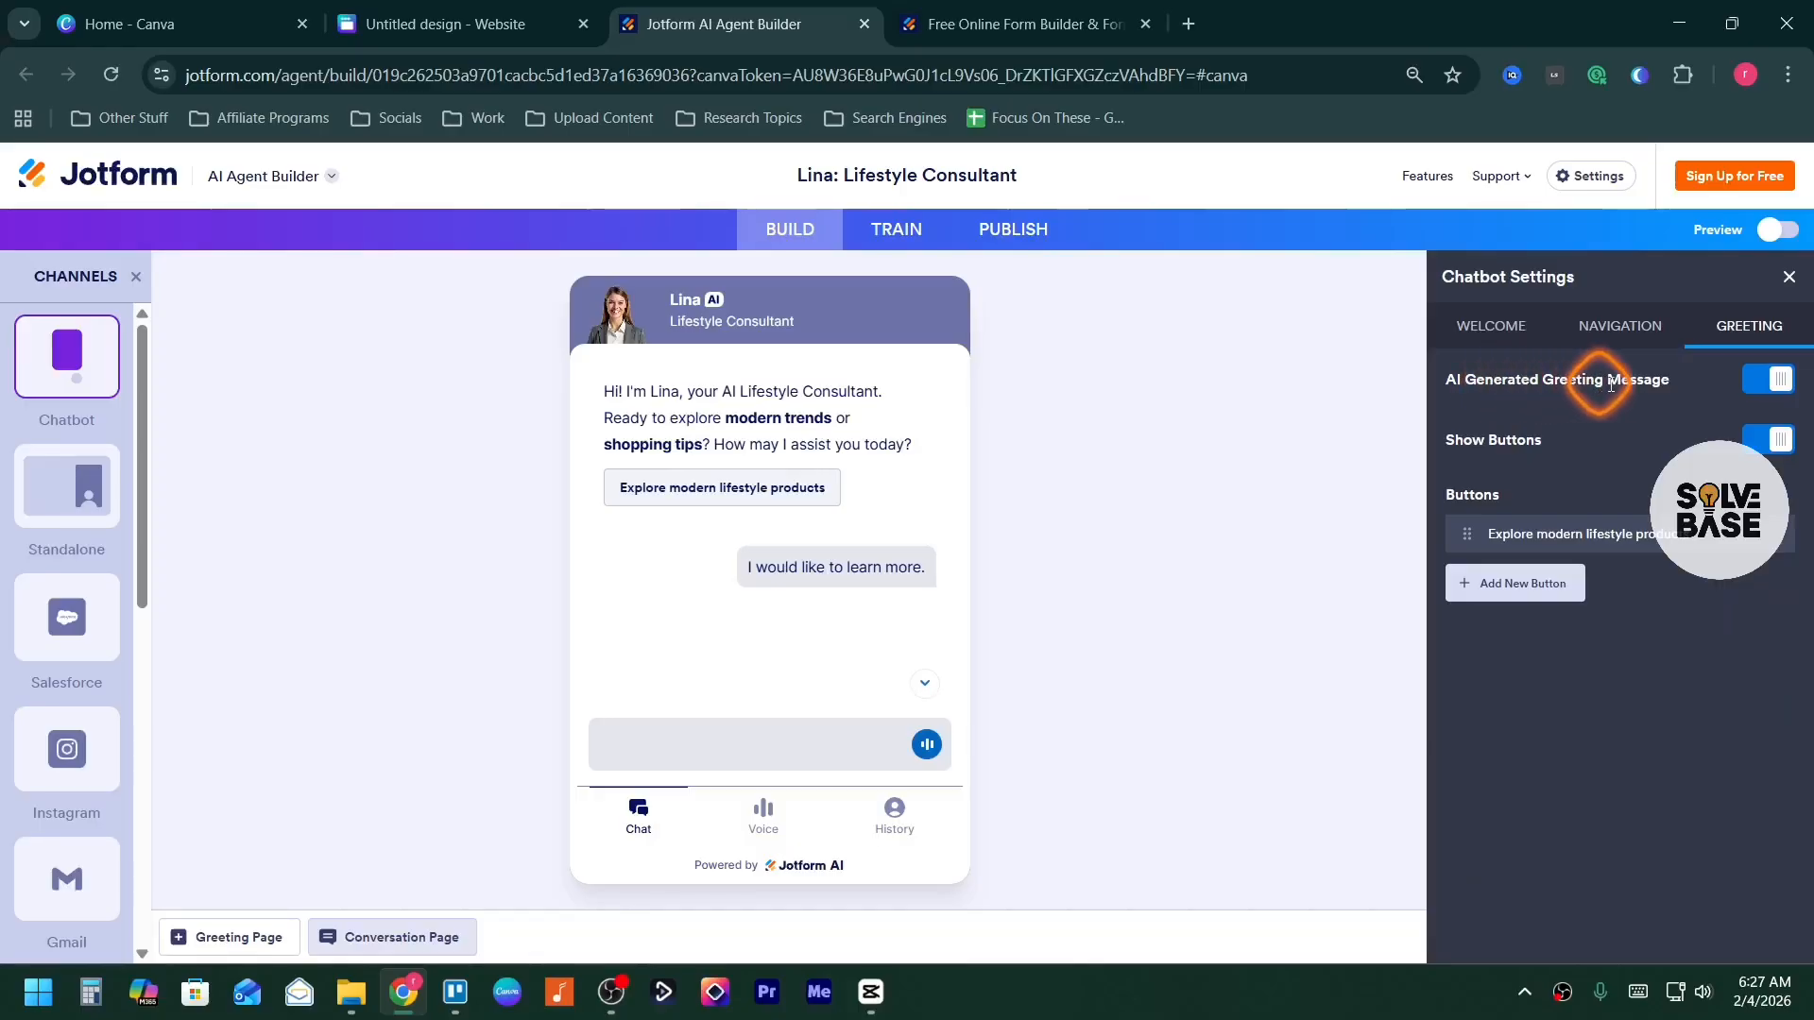
pyautogui.click(1765, 381)
pyautogui.click(1764, 380)
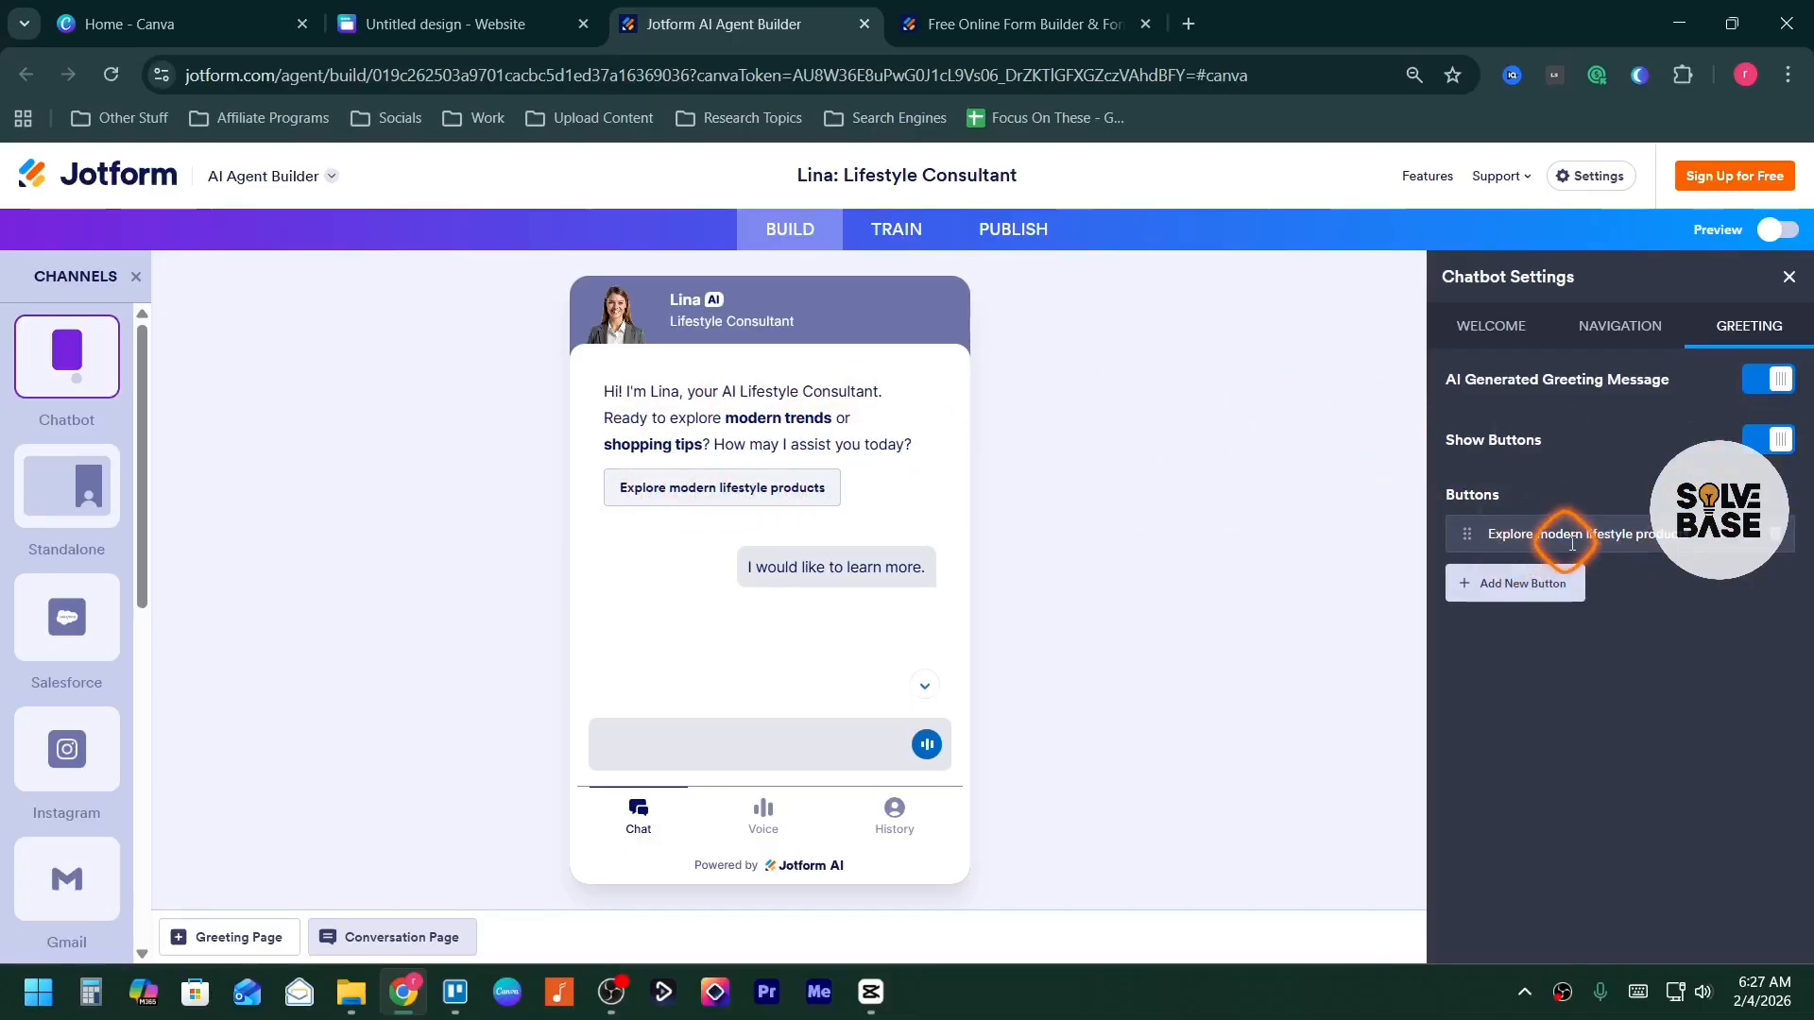
# In the welcome settings, try the Quick Input layout and return to the Avatar layout
pyautogui.click(1496, 331)
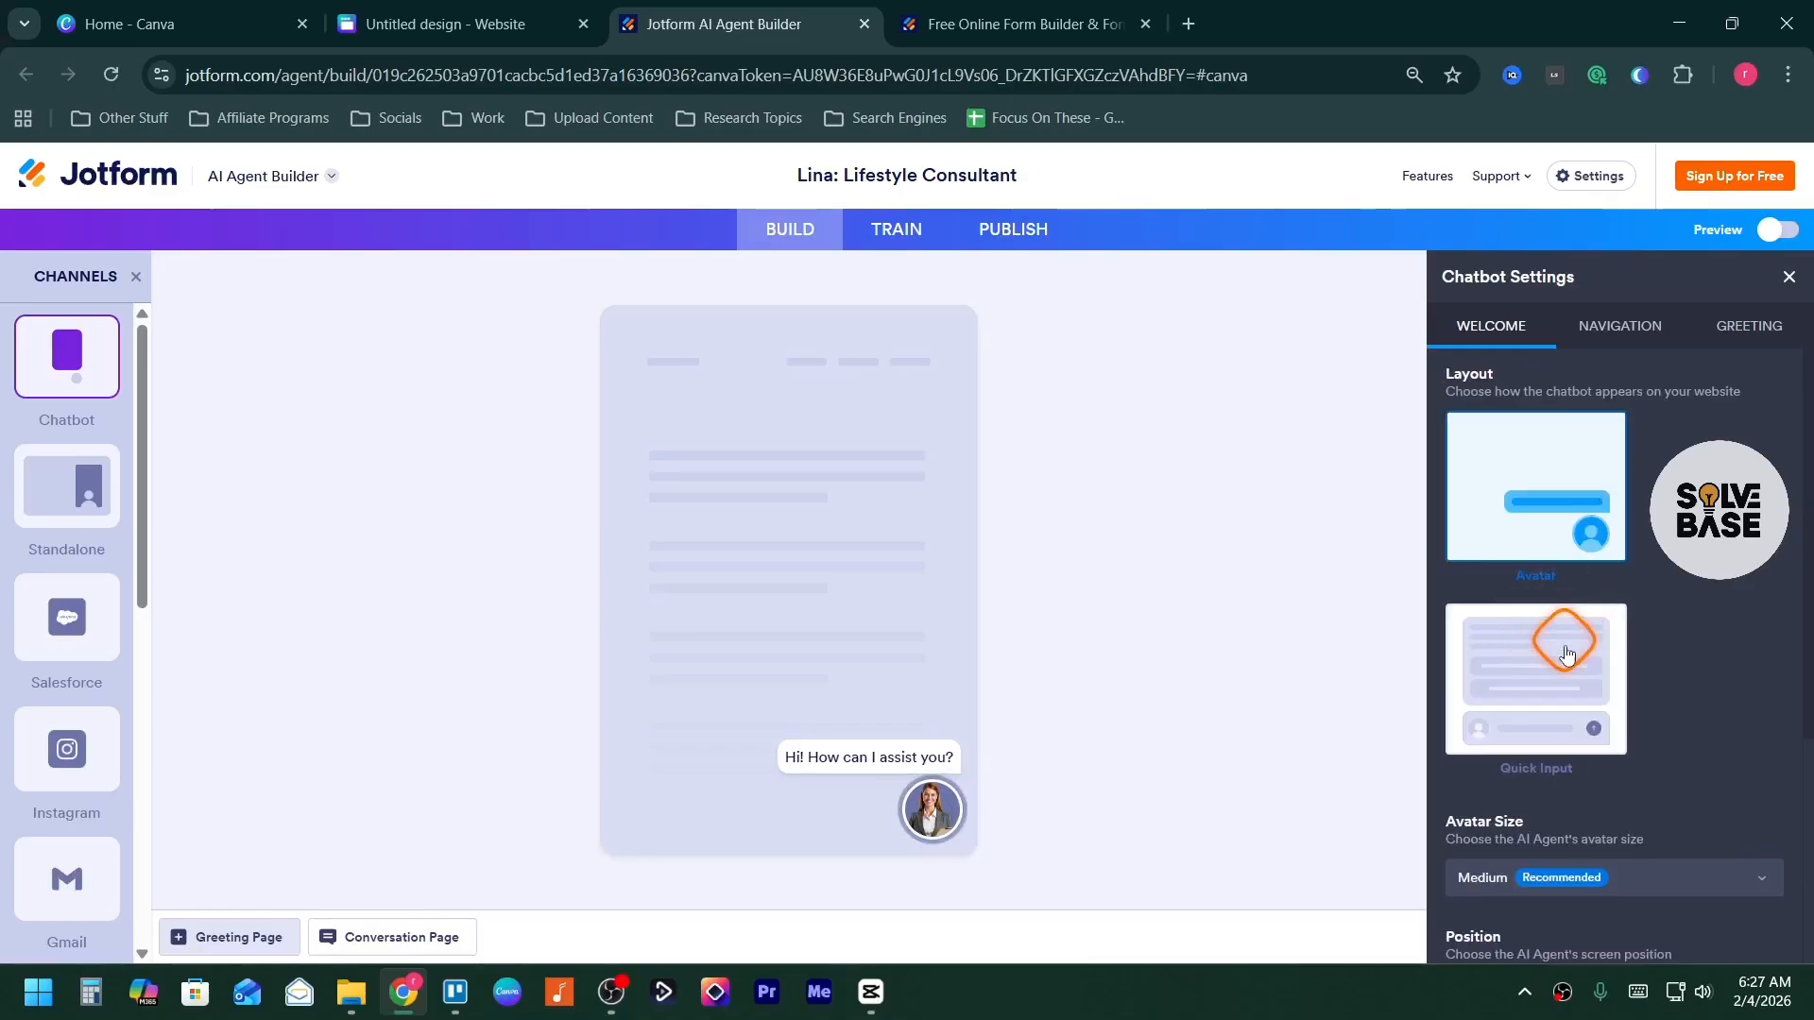
pyautogui.click(1539, 650)
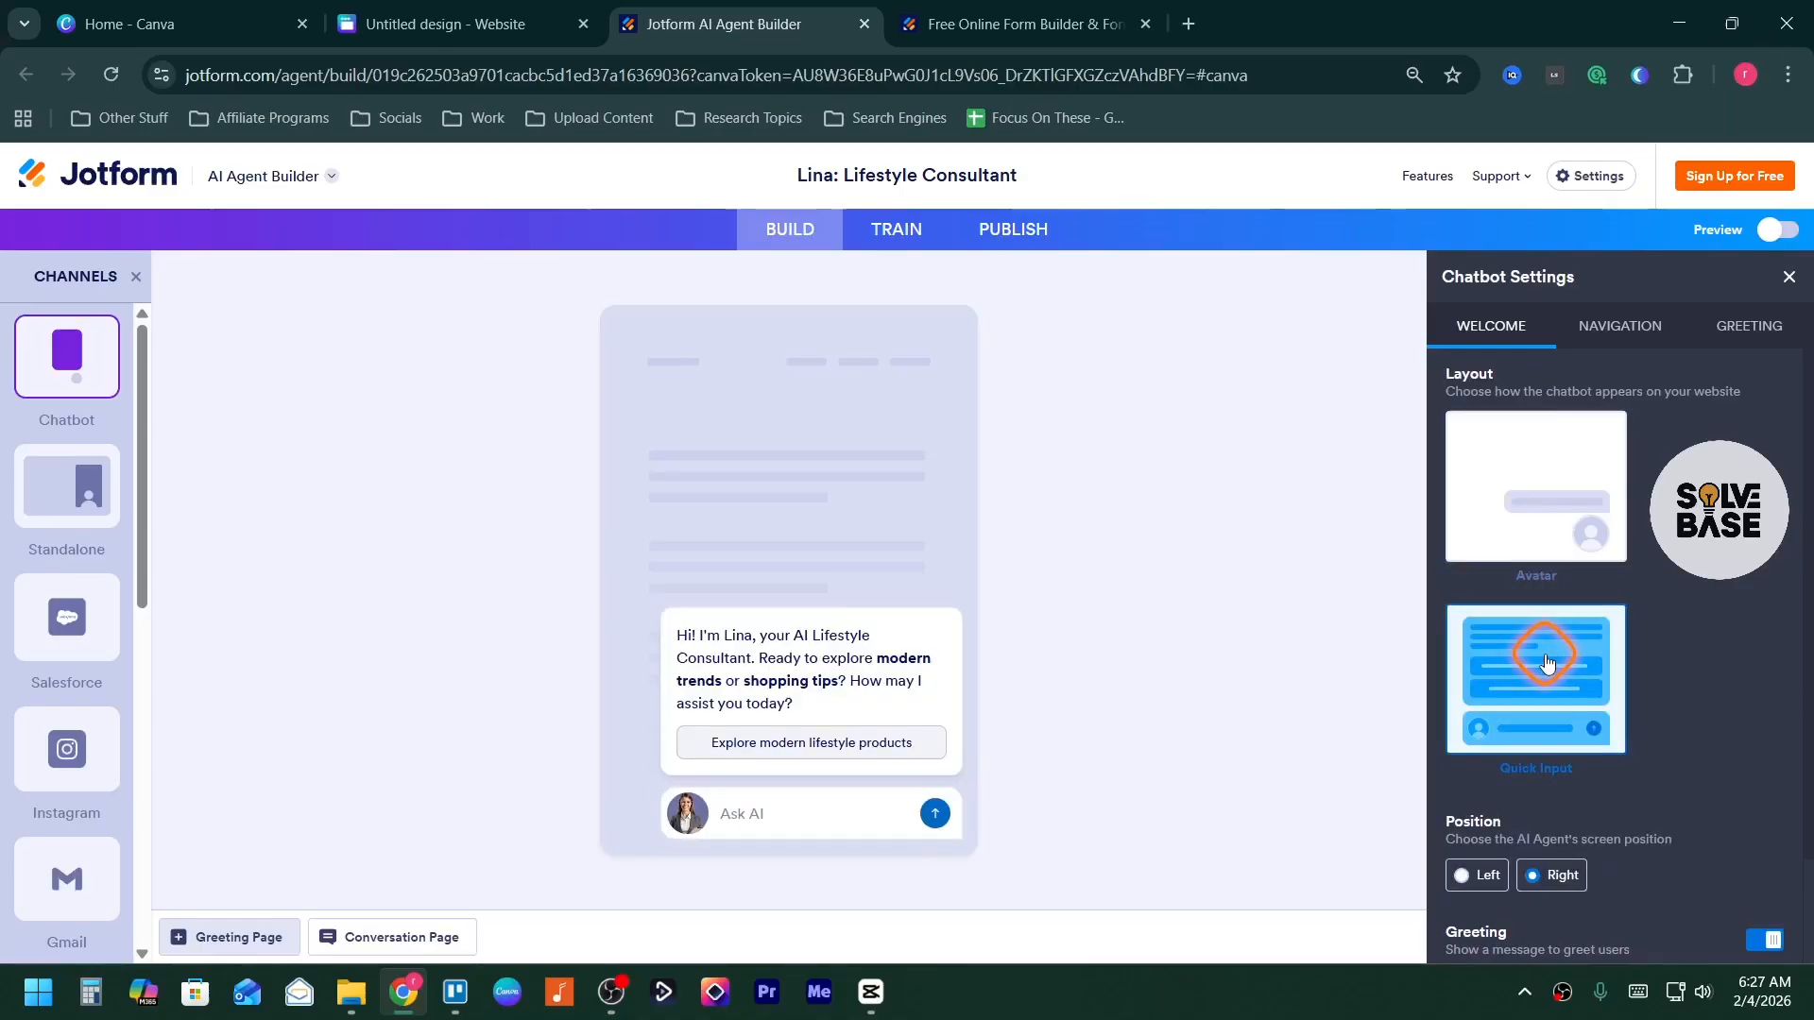
pyautogui.click(1561, 526)
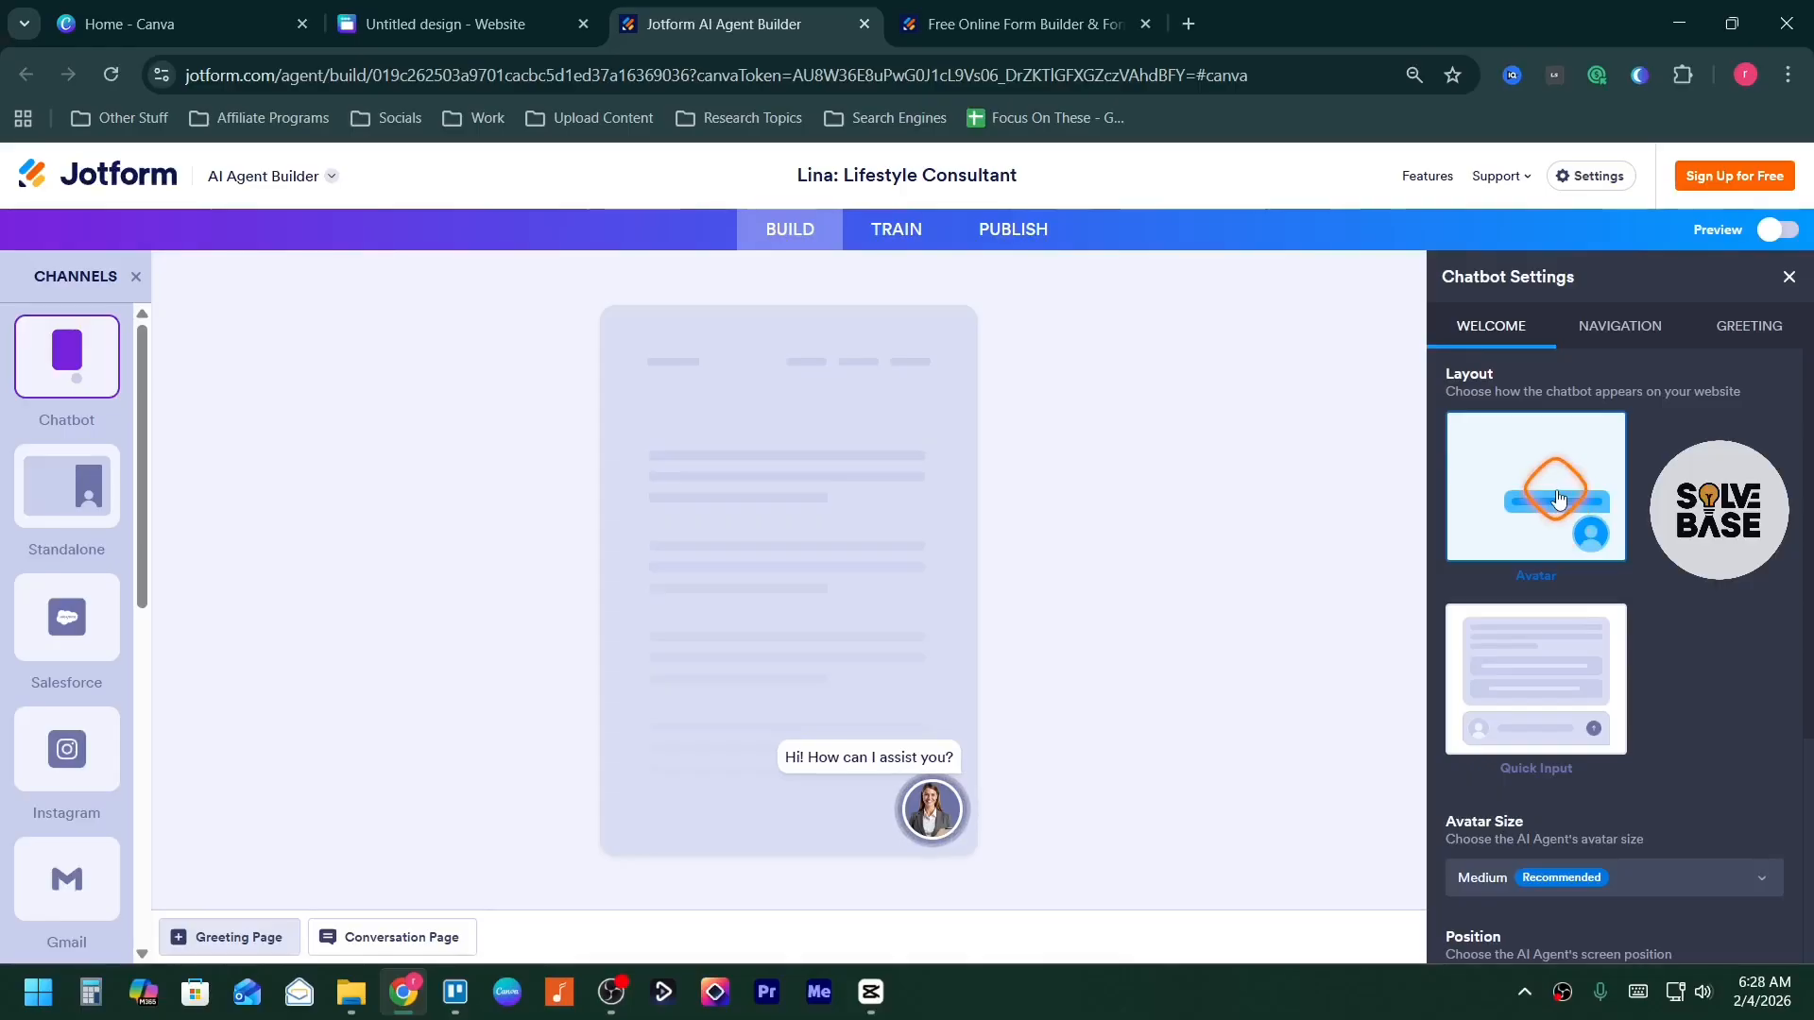
# Set the chatbot's avatar size to Small and sign up for Jotform with Google
pyautogui.scroll(-3, 1549, 529)
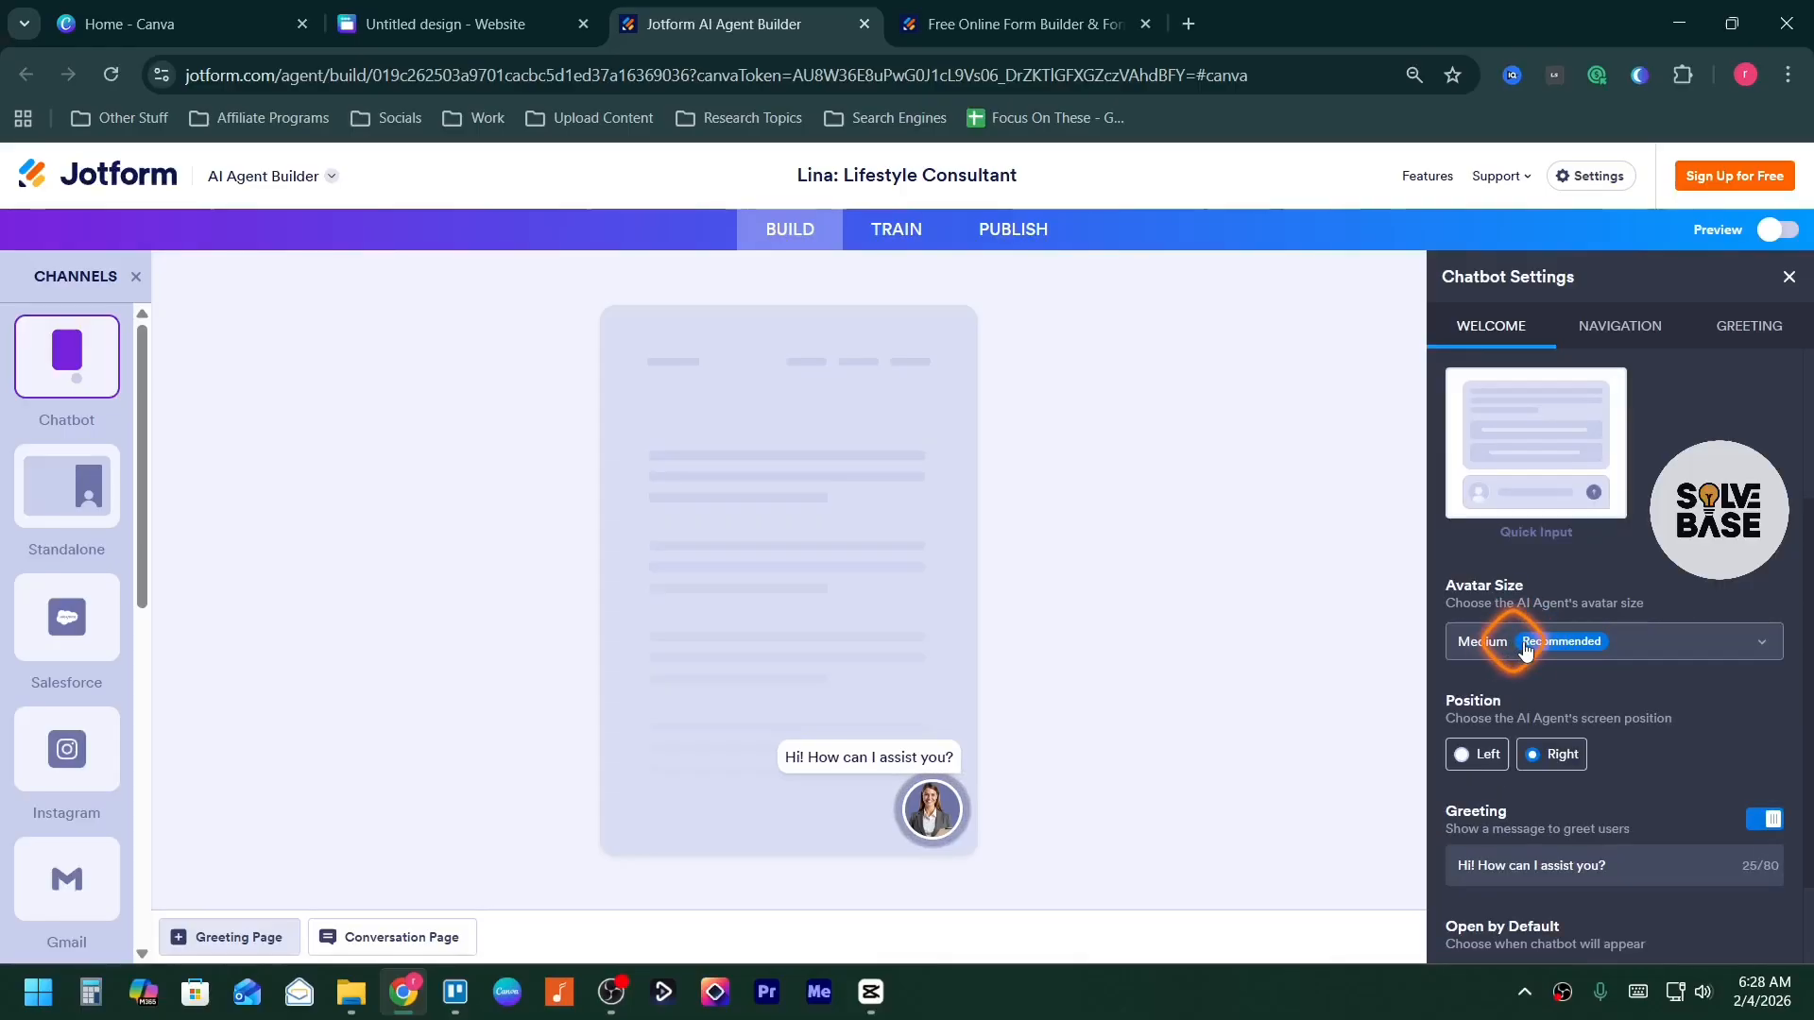
pyautogui.click(1527, 639)
pyautogui.click(1521, 685)
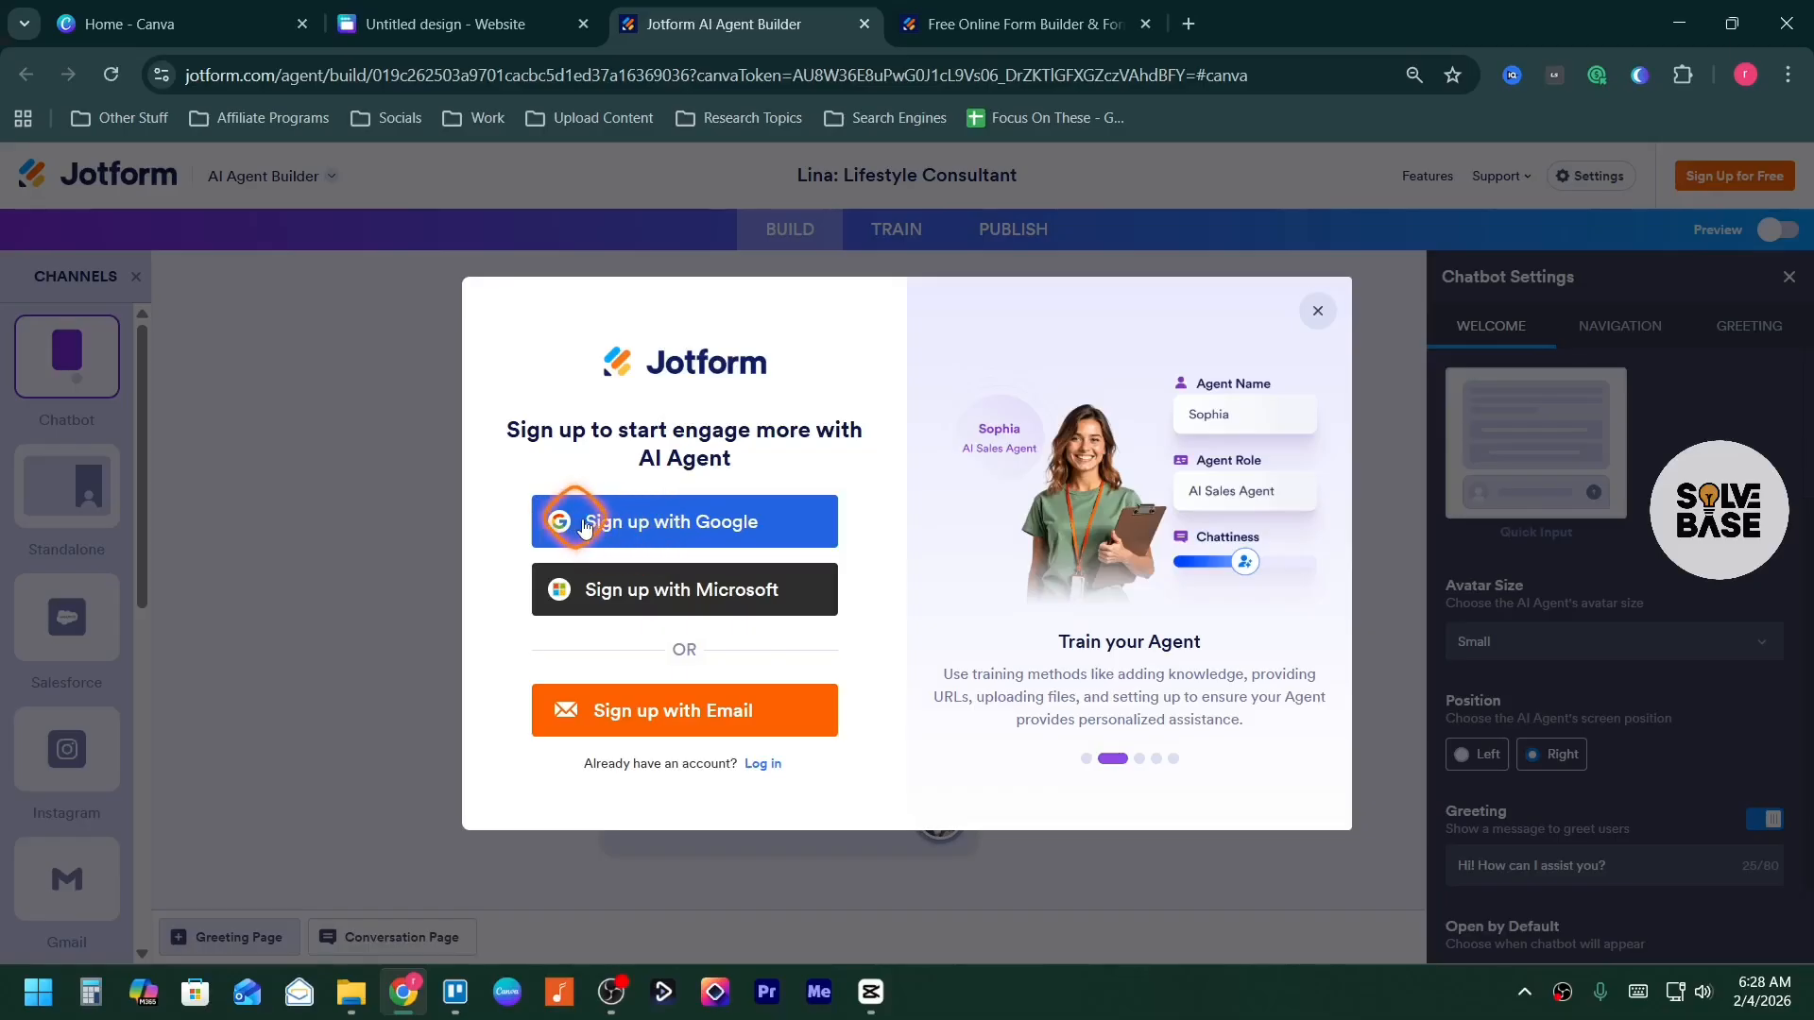
pyautogui.click(702, 522)
# Try the Large avatar size, set it to Medium, and set the agent's screen position to Right
pyautogui.scroll(-1, 1482, 498)
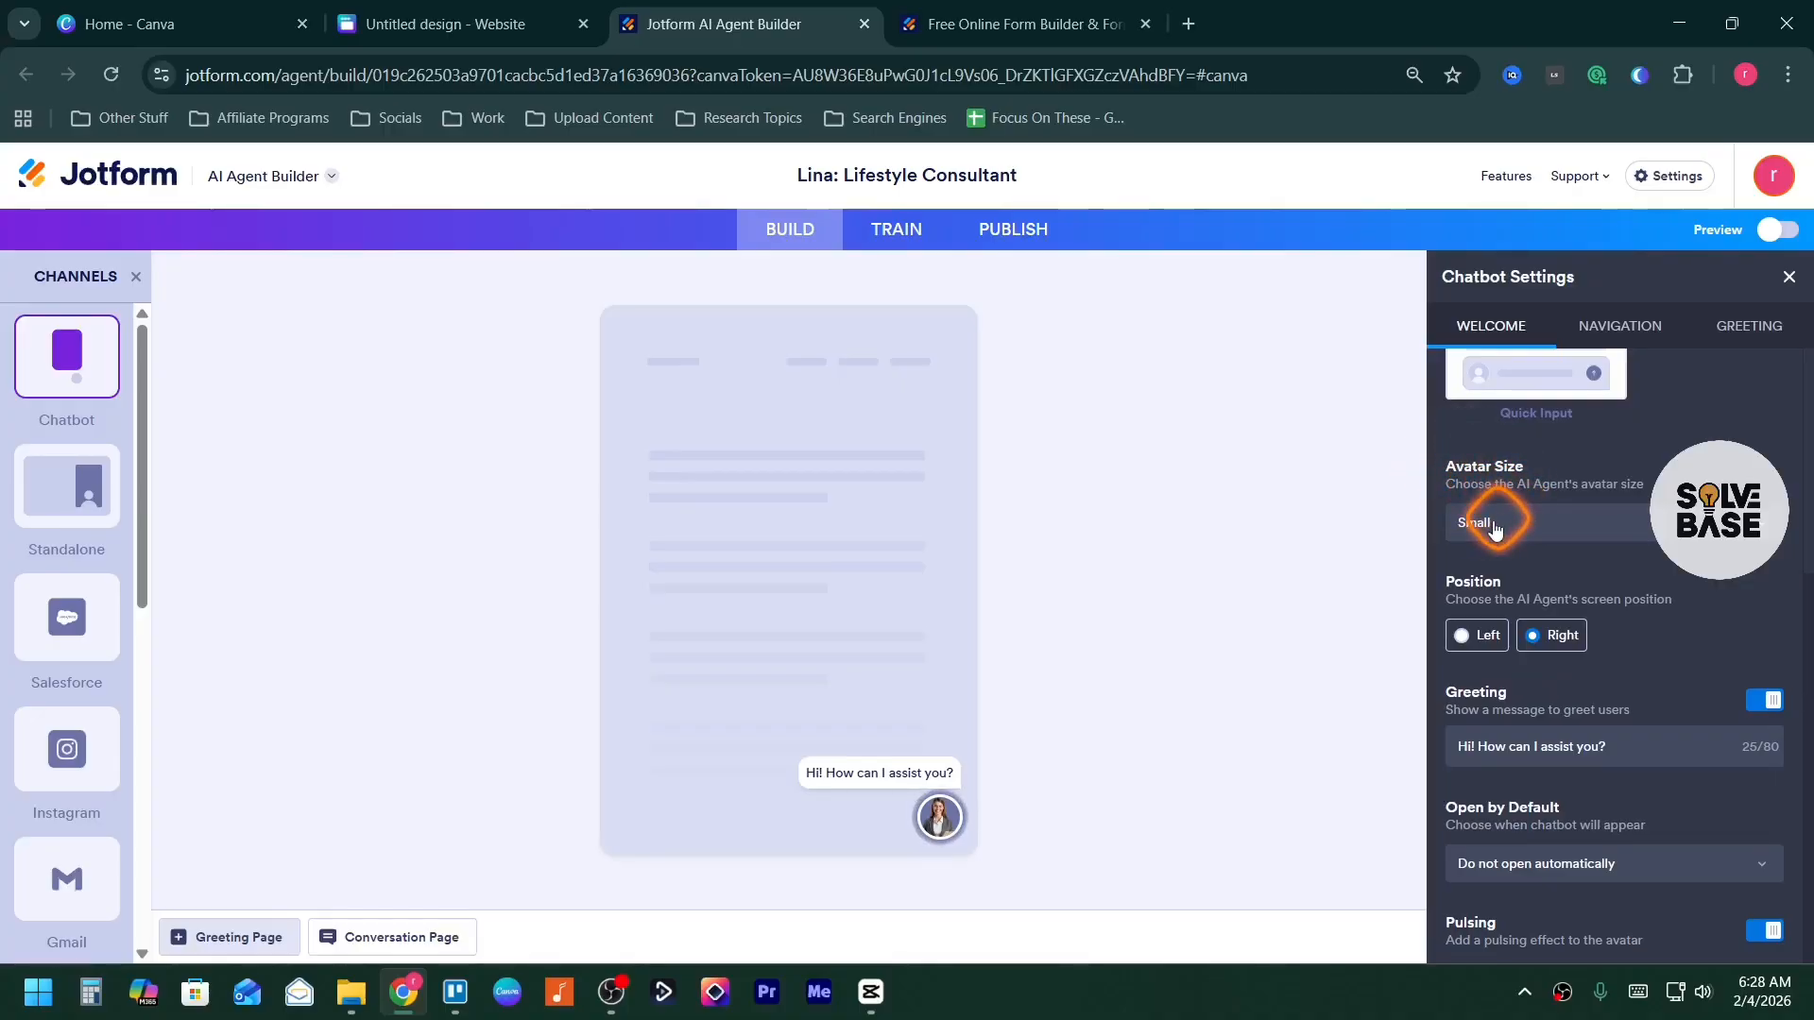
pyautogui.click(1500, 527)
pyautogui.click(1513, 640)
pyautogui.click(1515, 531)
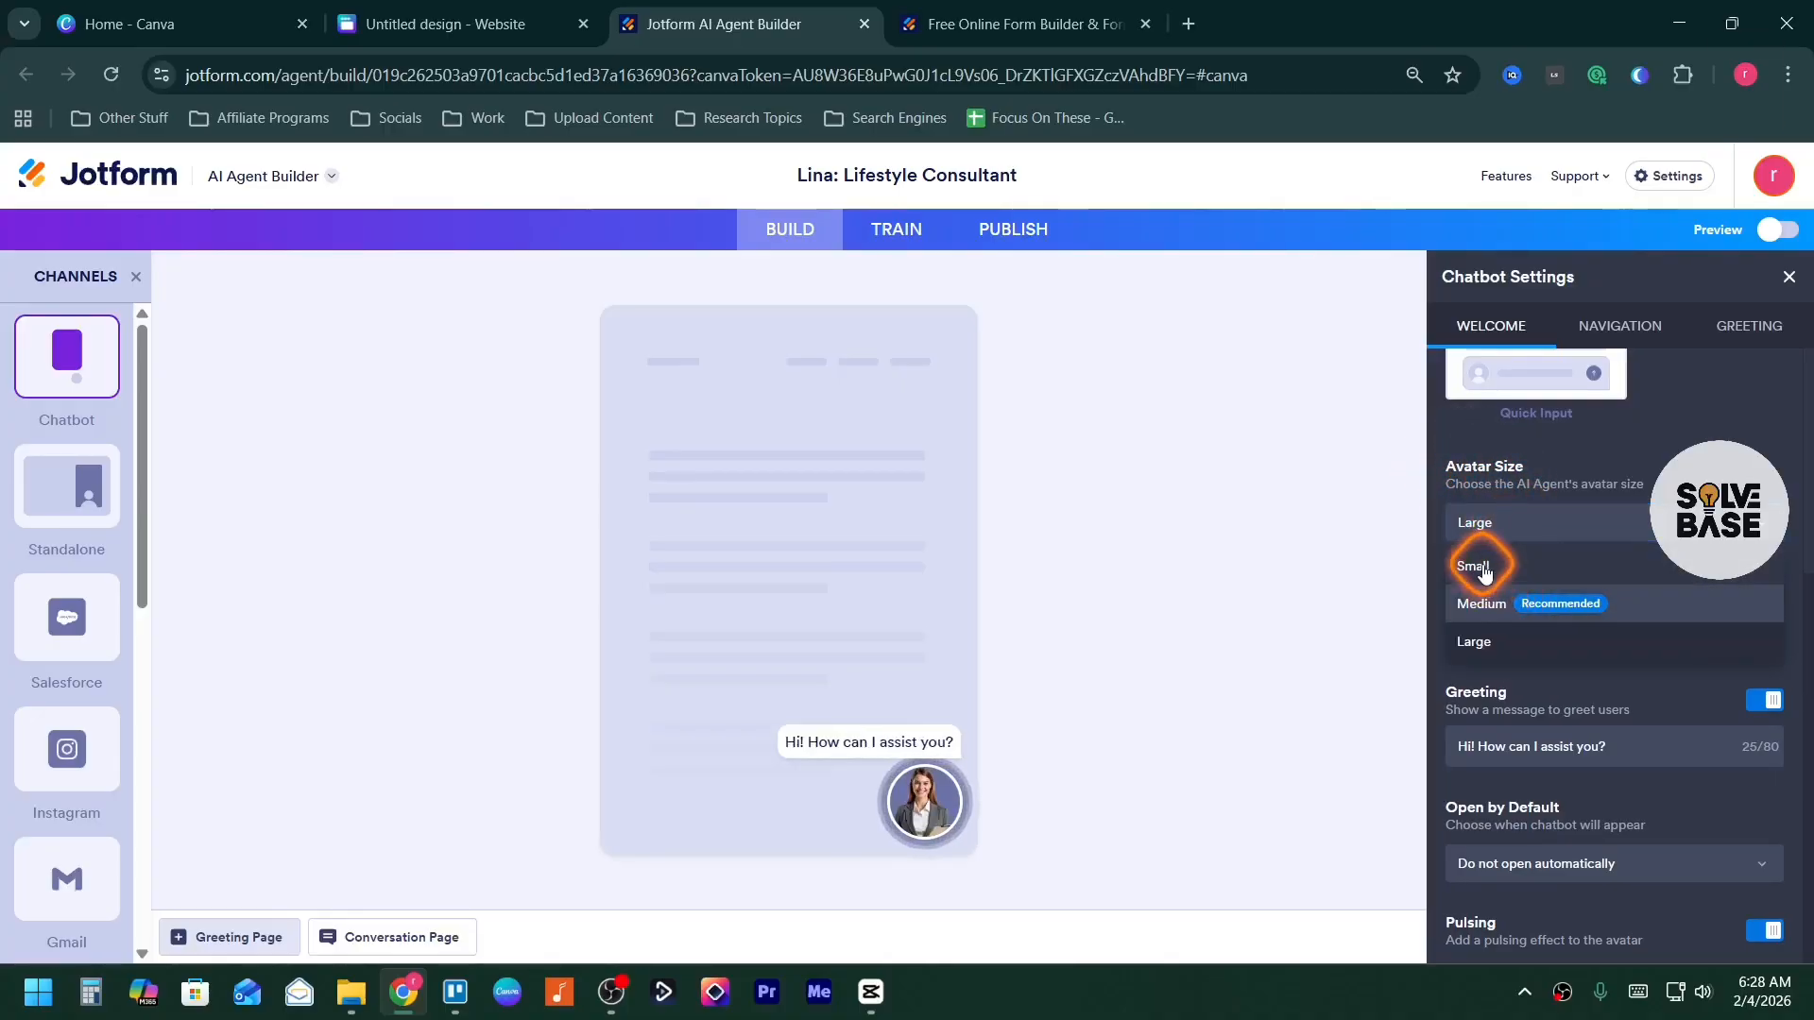
pyautogui.click(1503, 616)
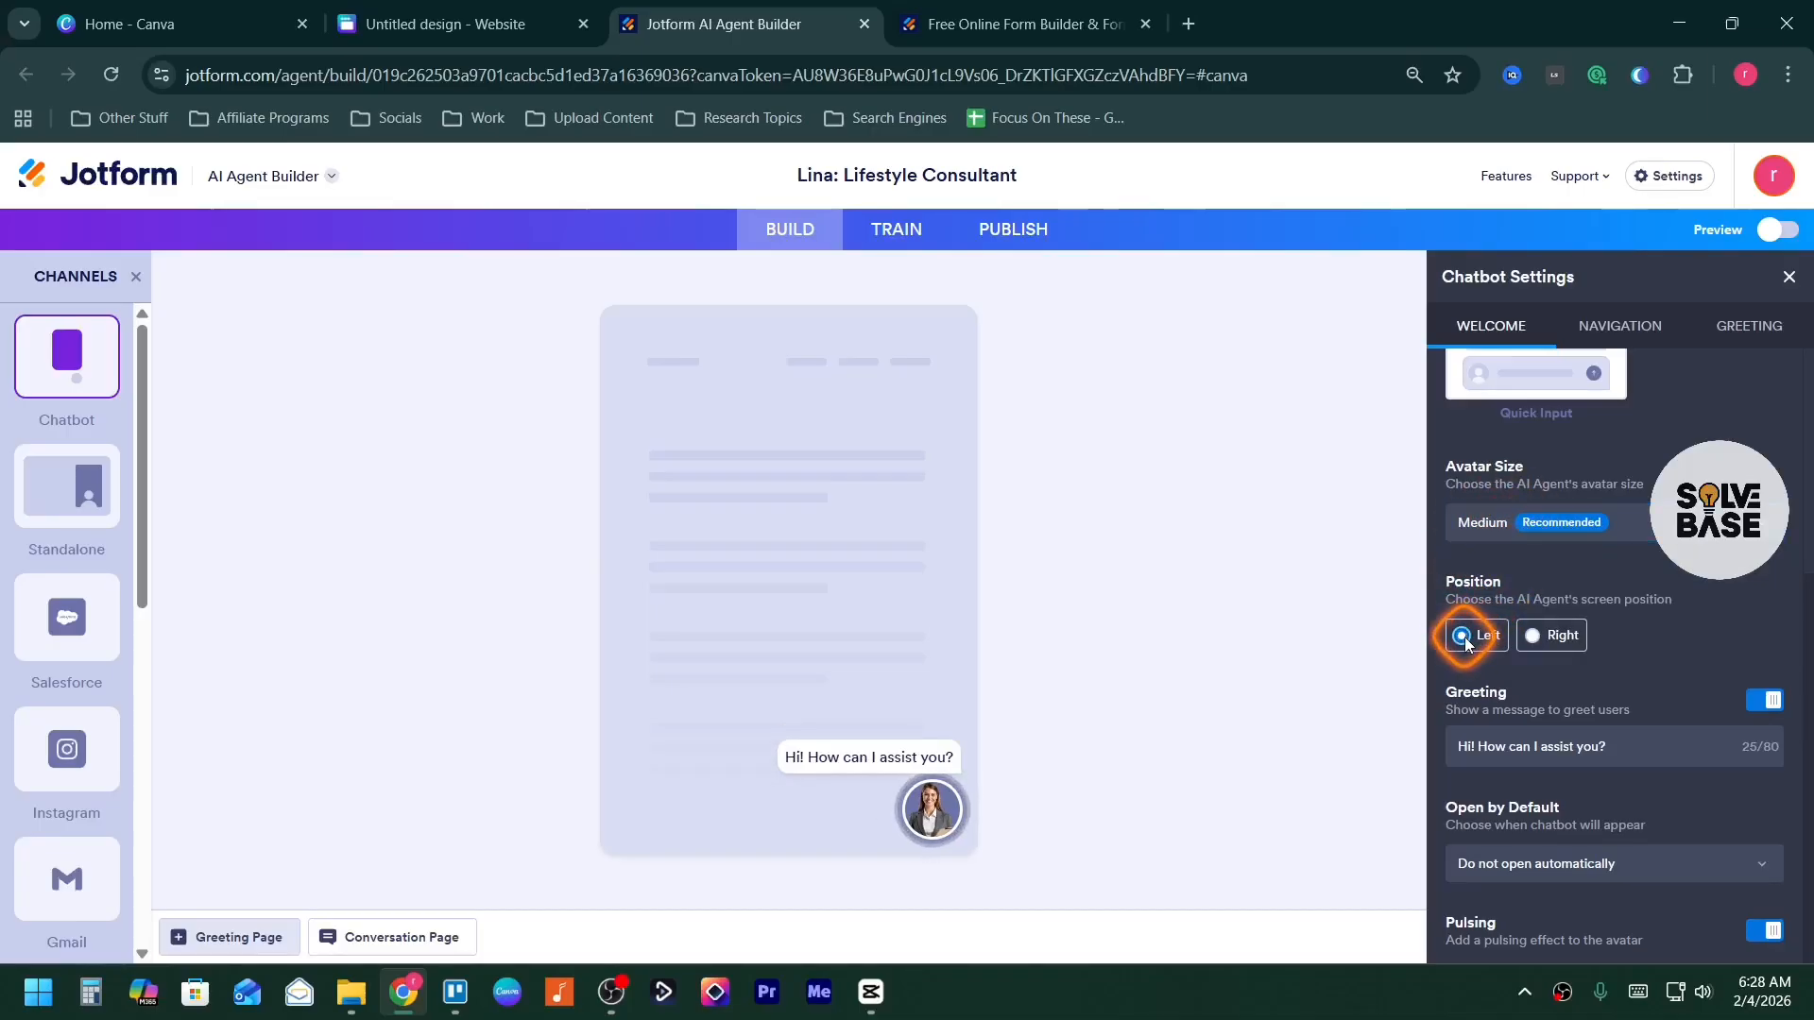
pyautogui.click(1531, 635)
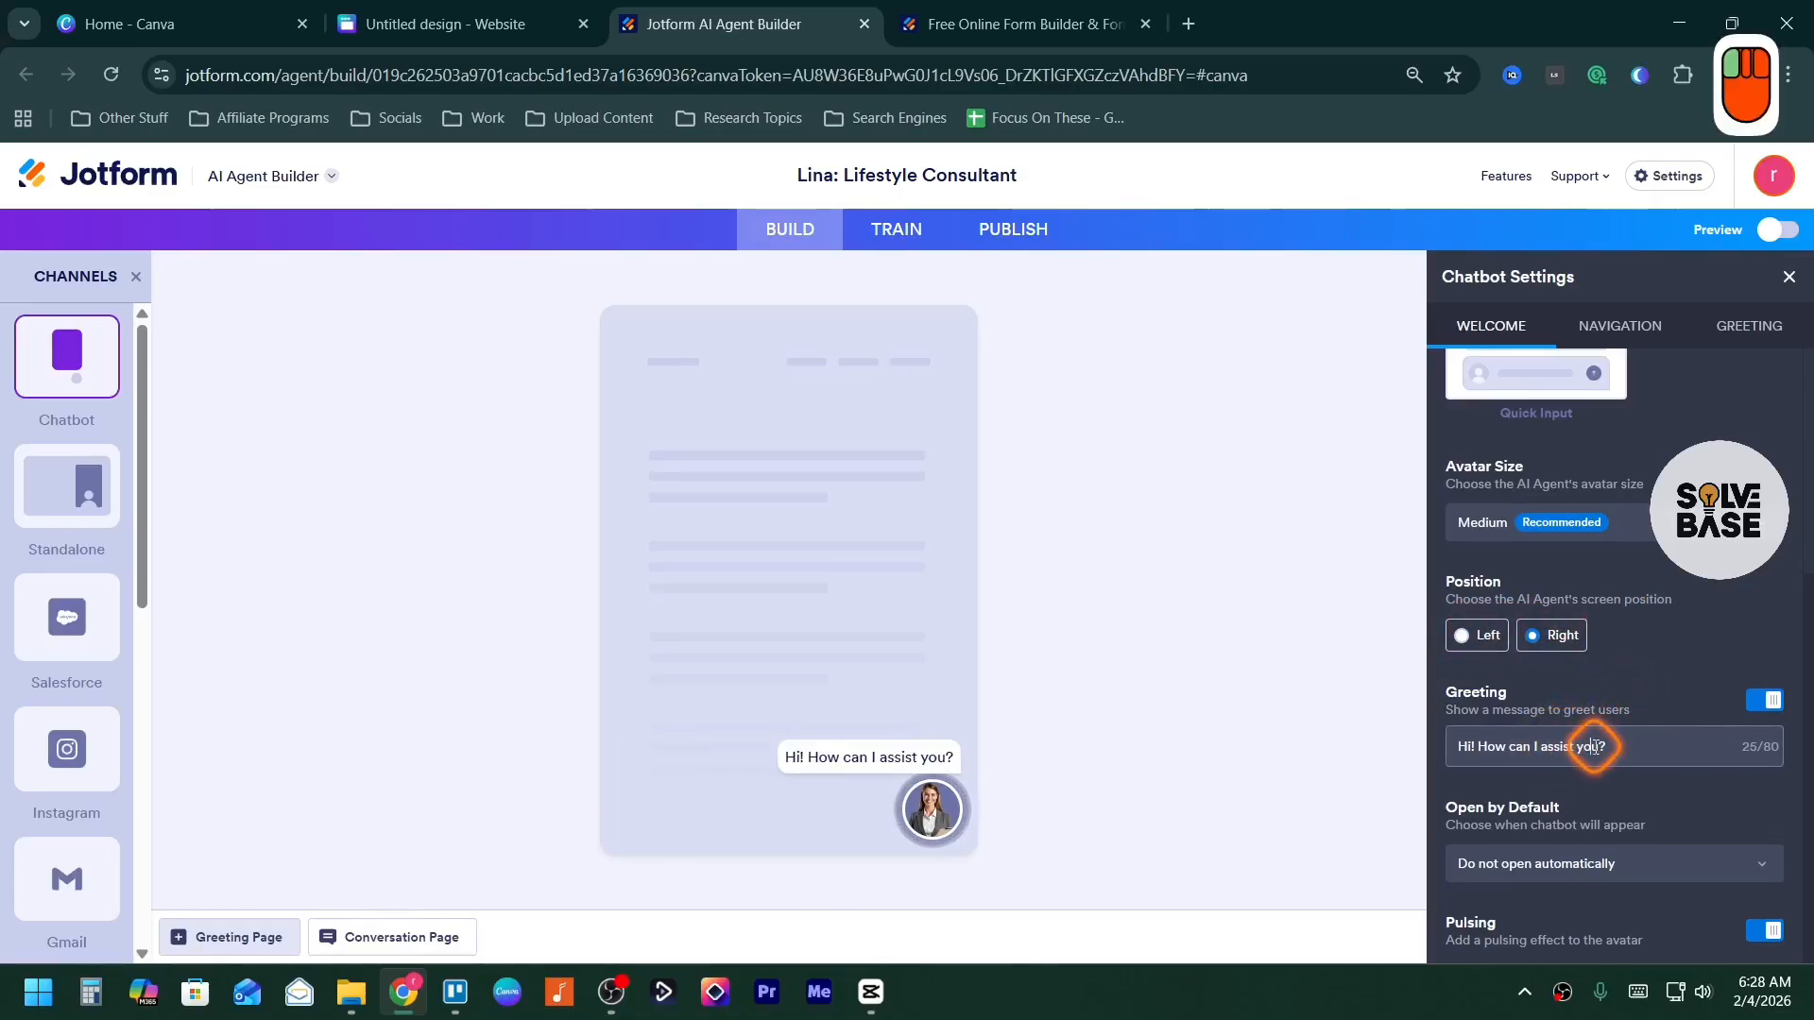
# Change the chatbot's greeting message to "Hi! How may i help?" and switch the greeting off
pyautogui.moveTo(1597, 746); pyautogui.dragTo(1451, 746)
pyautogui.write('Hi! How may i help?')
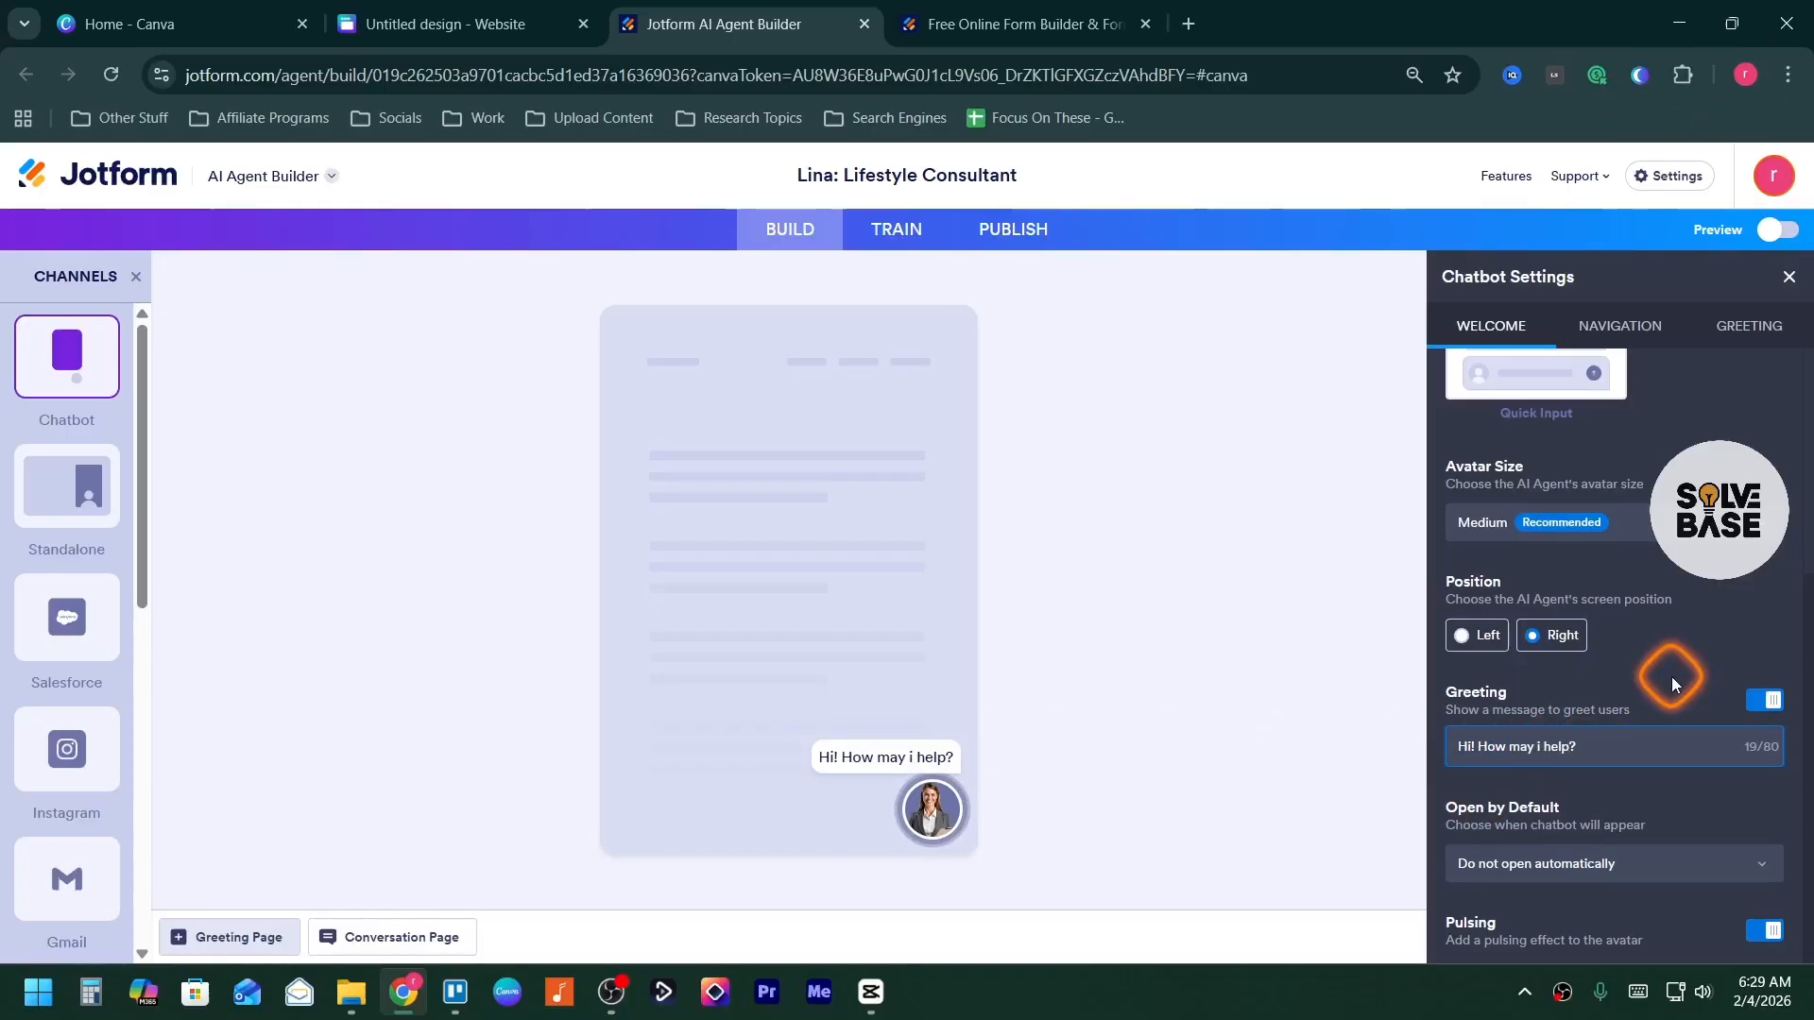
pyautogui.click(1764, 700)
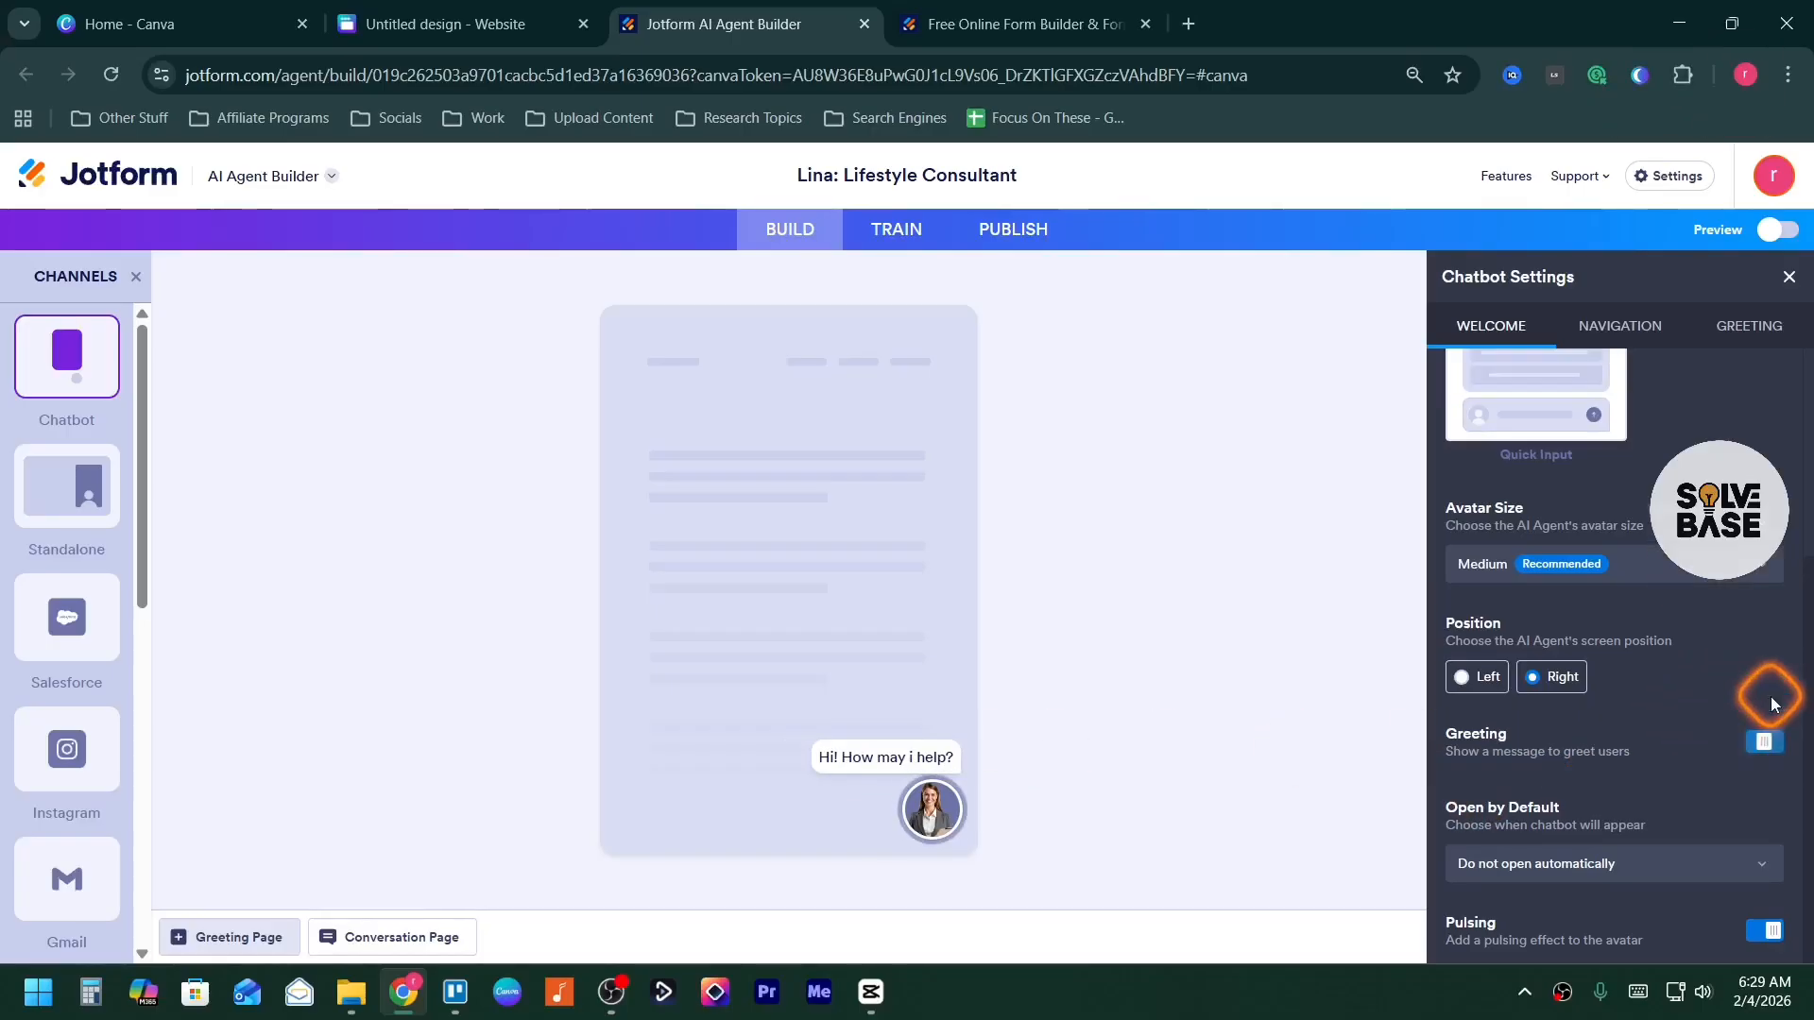
# Switch the greeting back on, keep Open by Default at Do not open automatically, and toggle the avatar's pulsing effect
pyautogui.click(1759, 743)
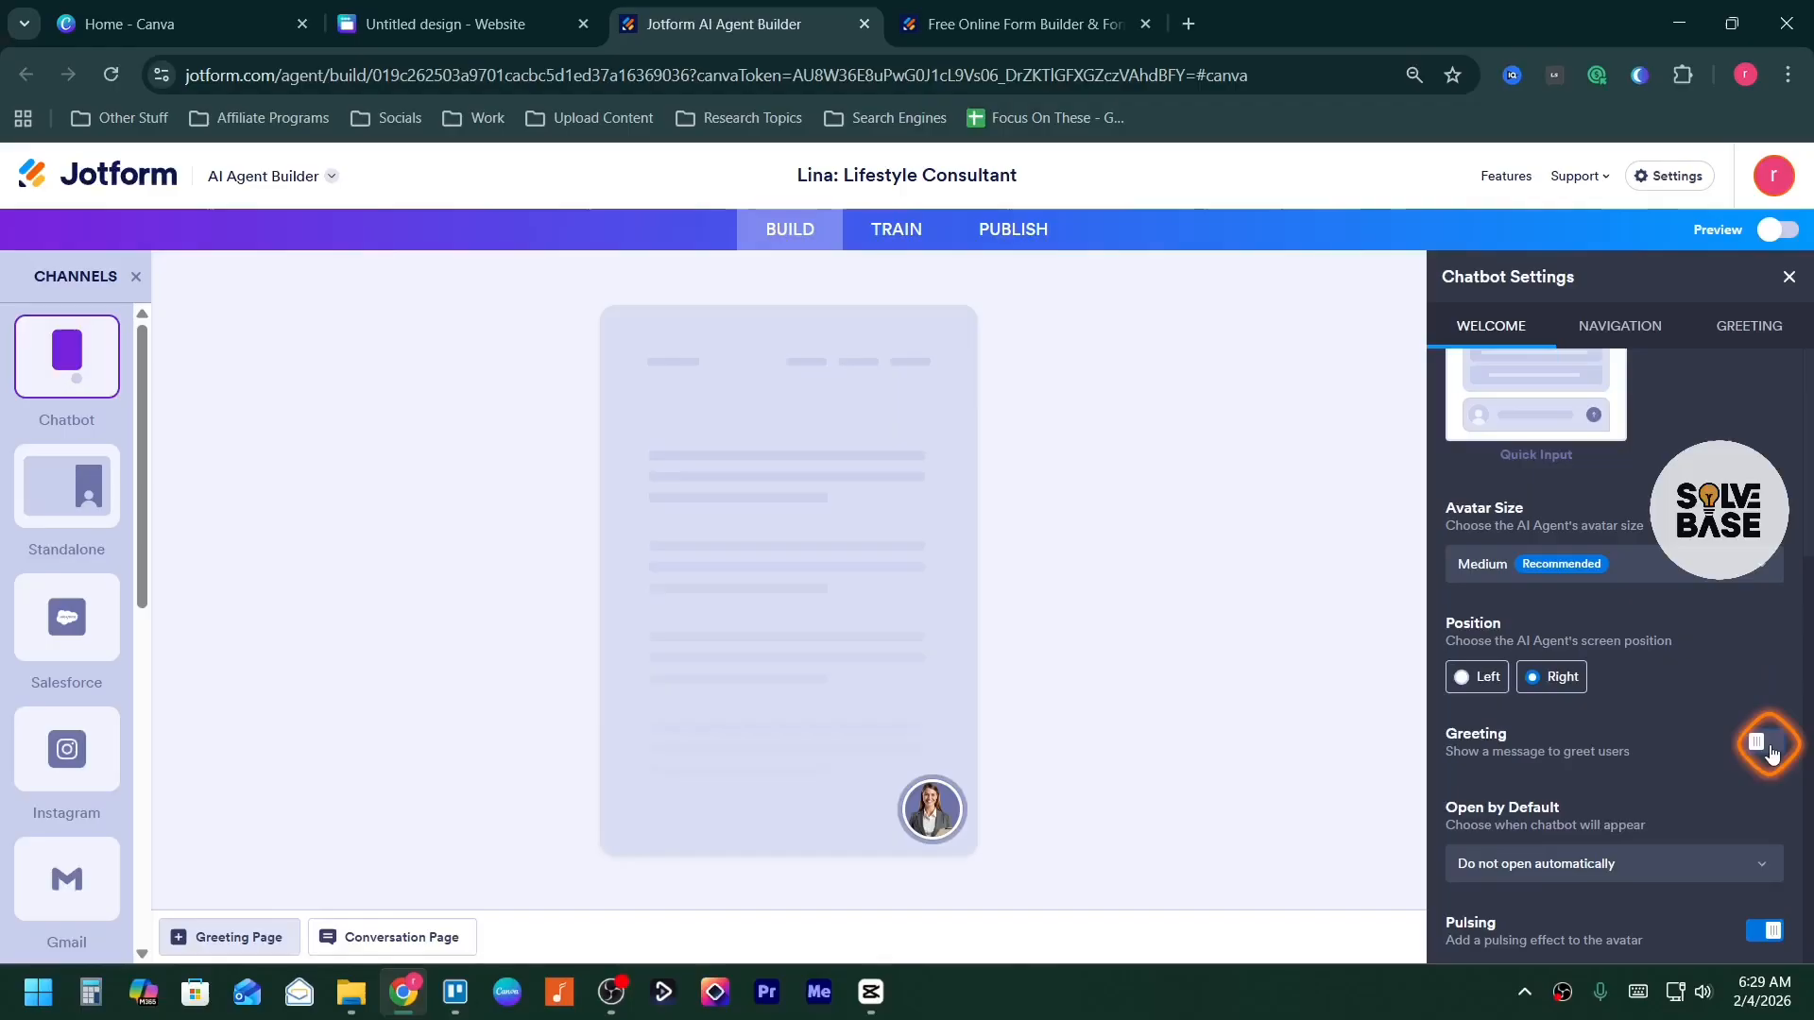
pyautogui.click(1514, 862)
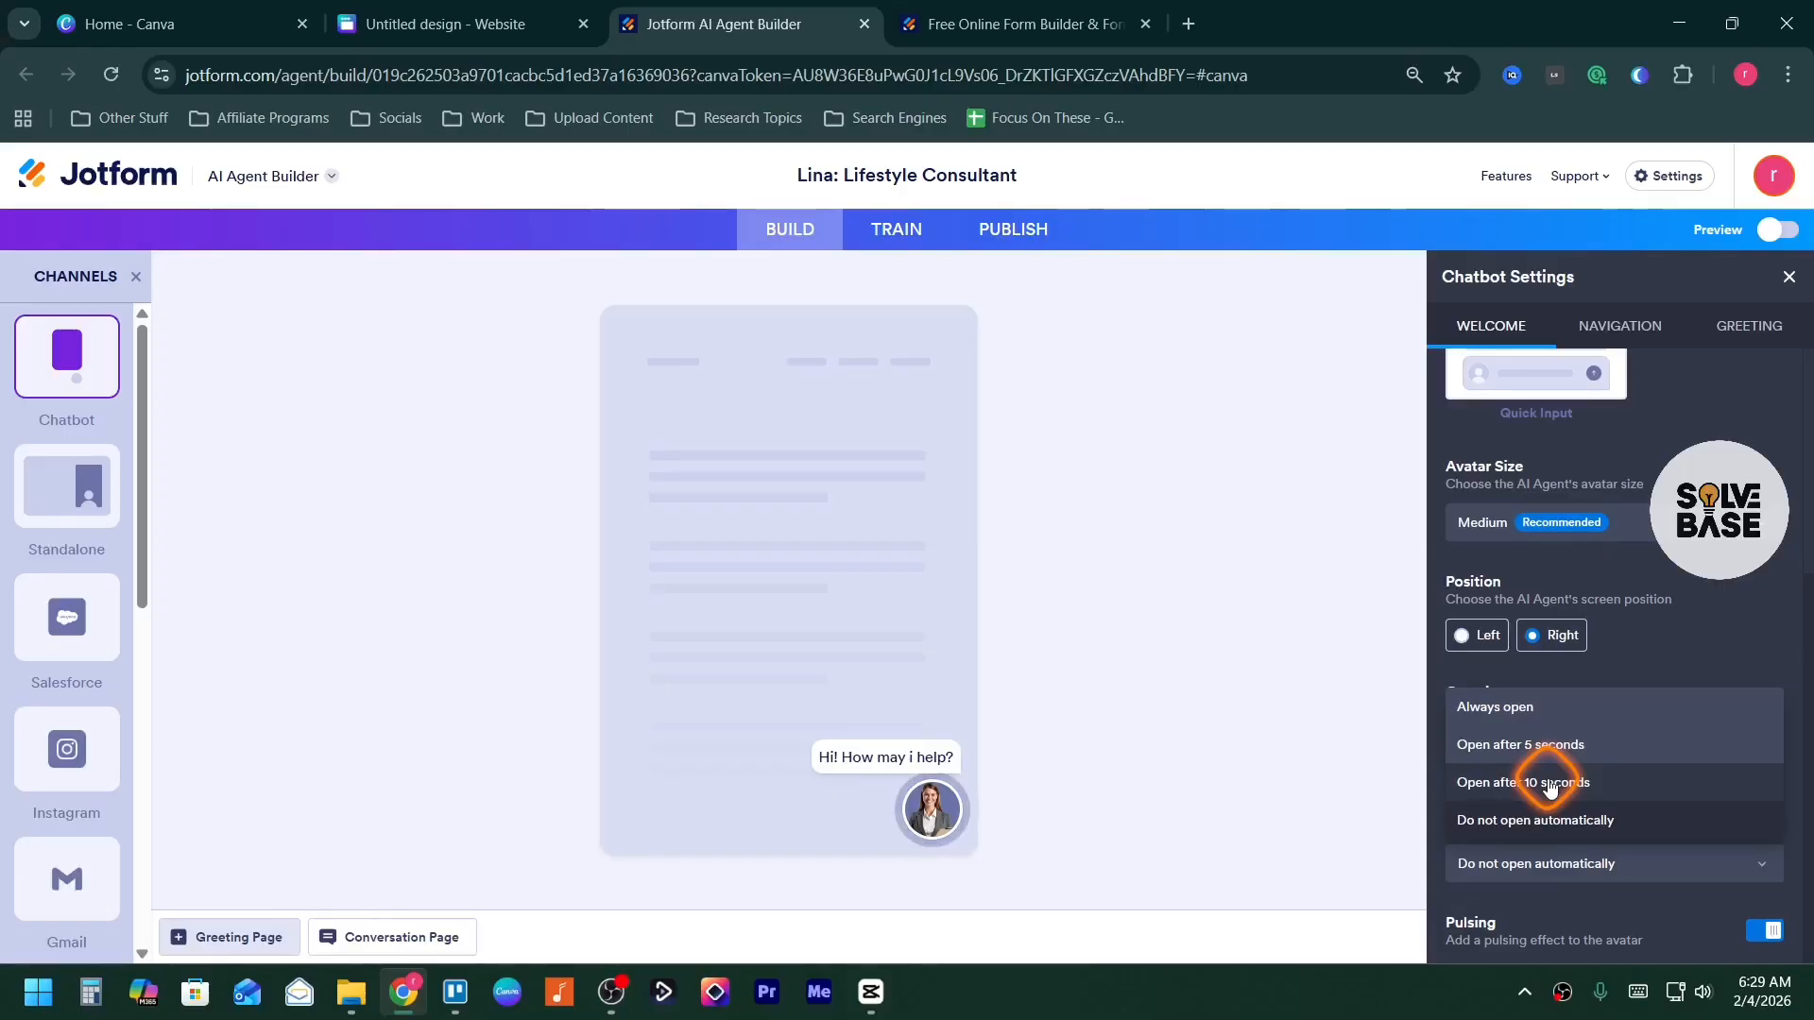
pyautogui.click(1559, 862)
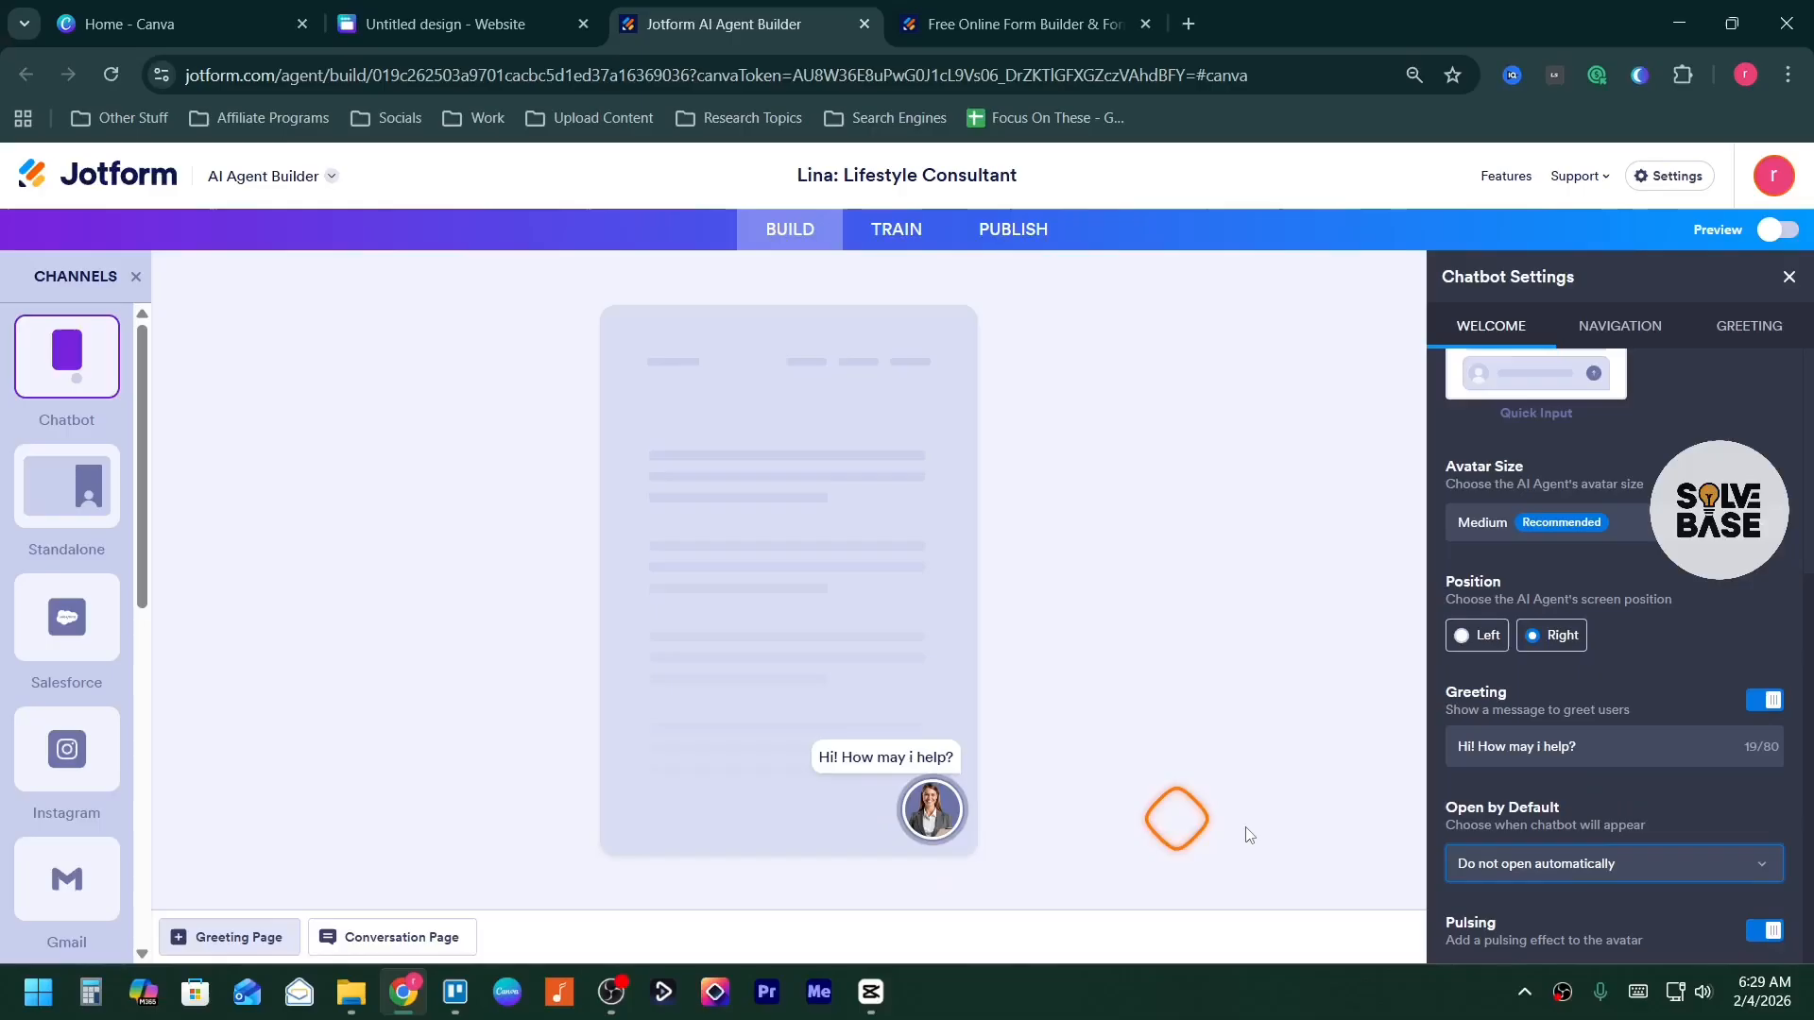
pyautogui.click(1758, 933)
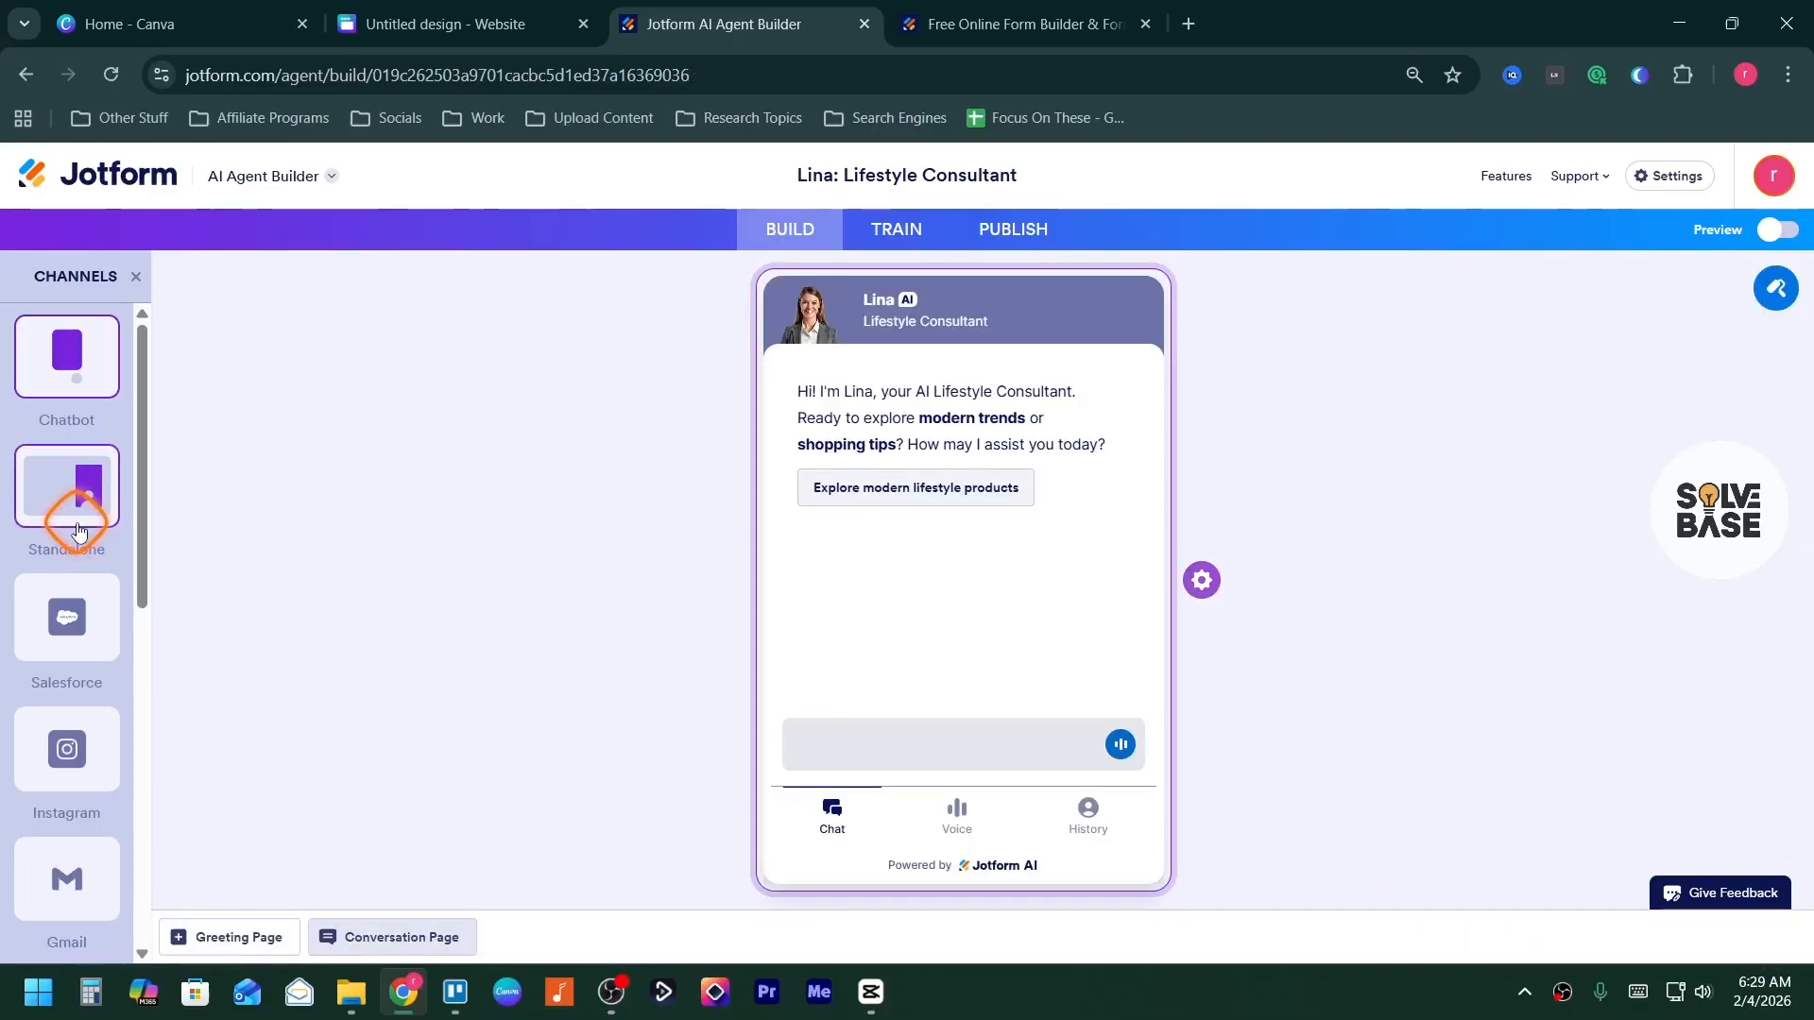
# Preview how the agent appears in other channels, including Standalone, Instagram, Gmail, WhatsApp, Presentation and Messenger
pyautogui.click(71, 493)
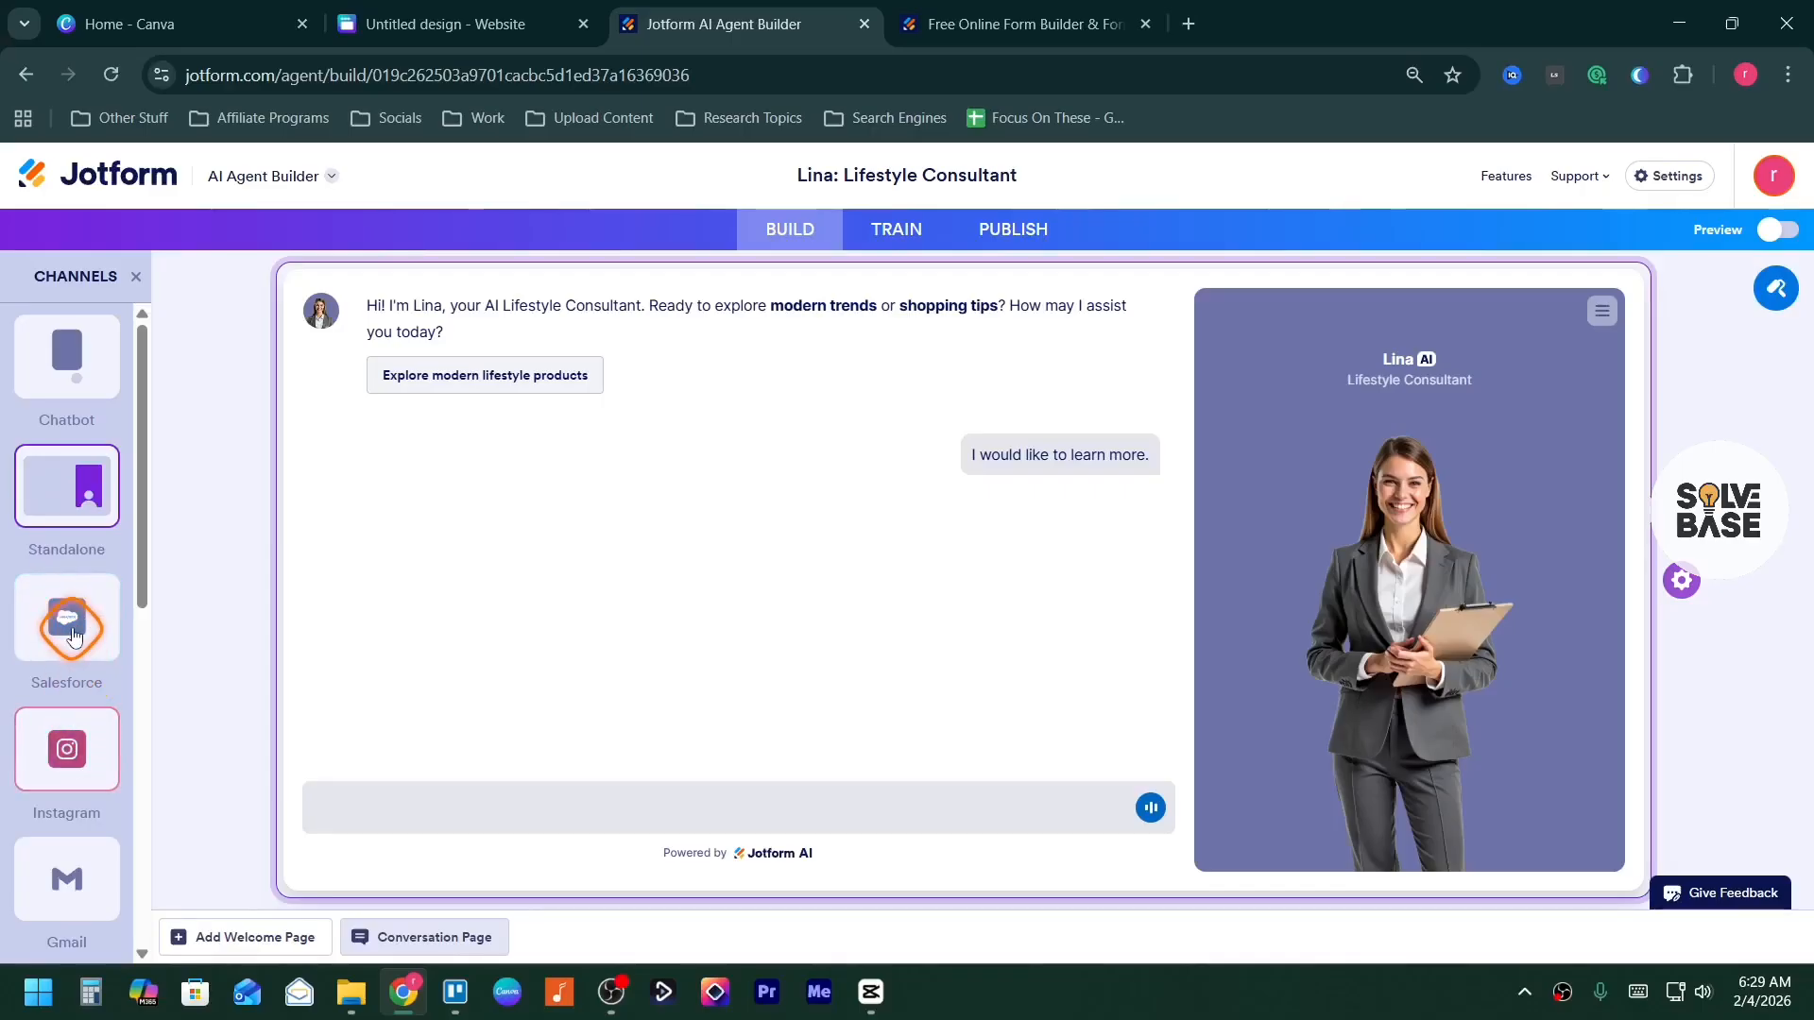
pyautogui.click(66, 750)
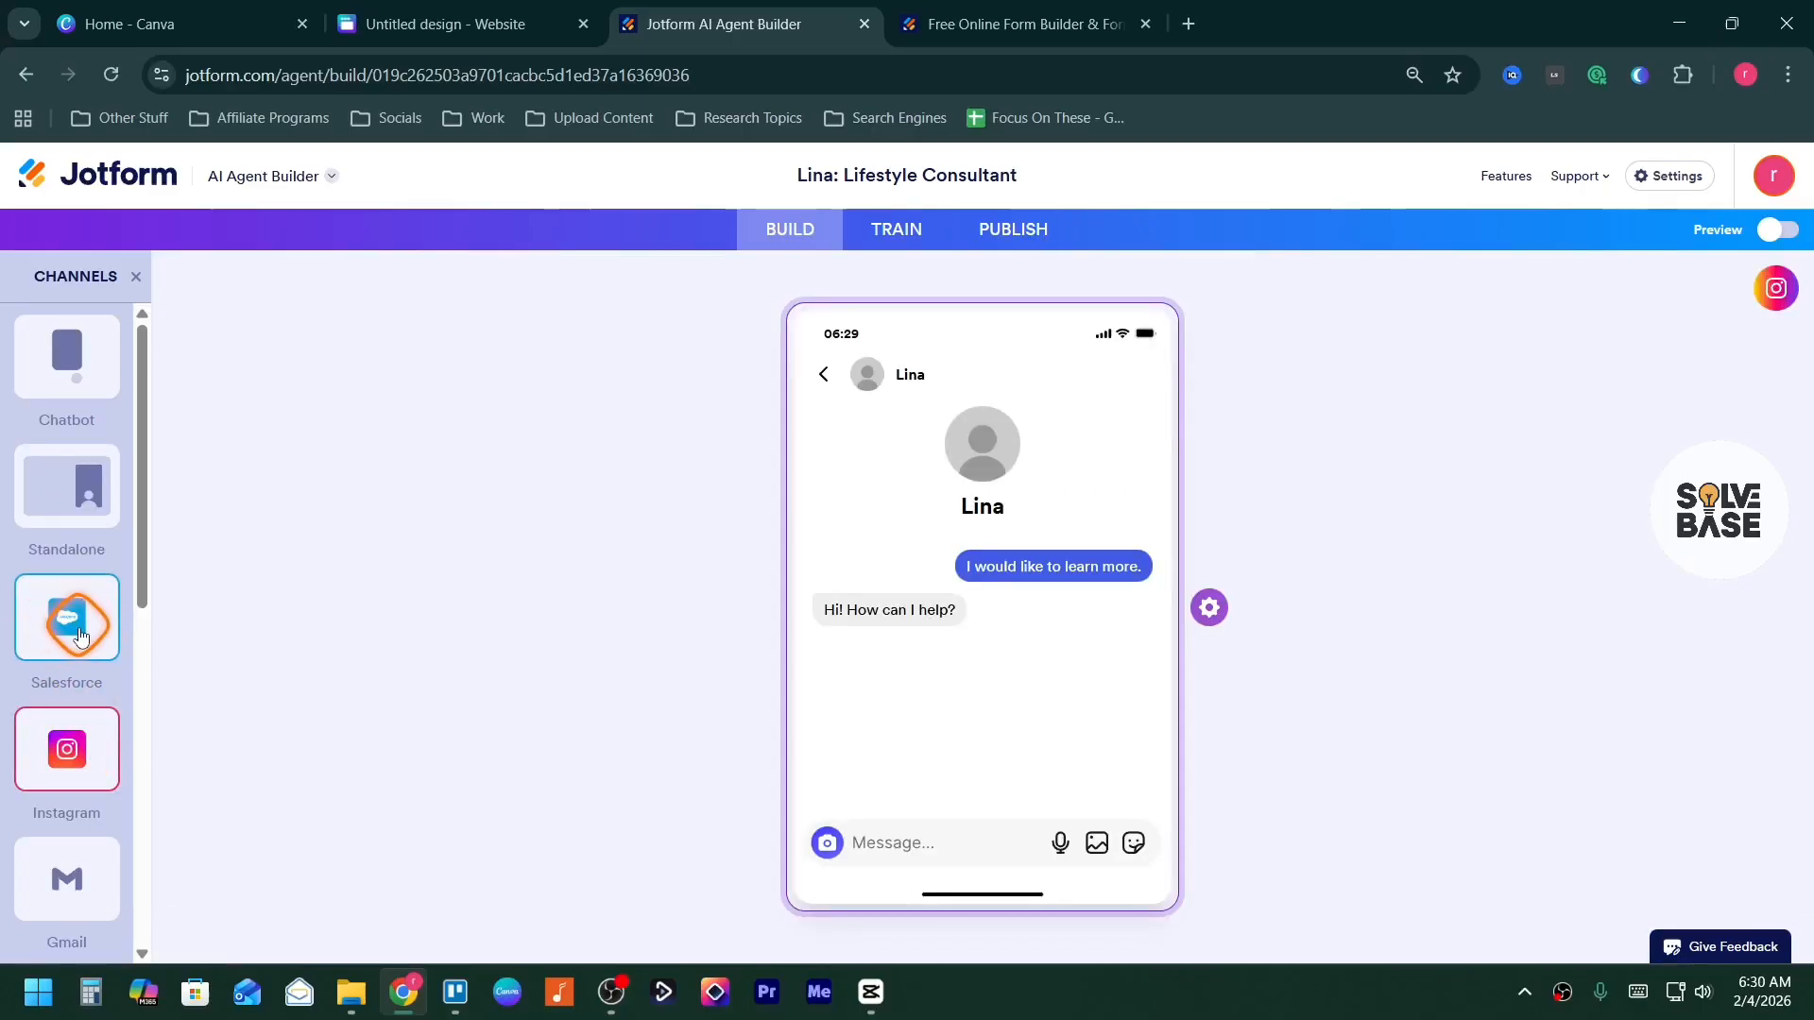
pyautogui.scroll(-1, 74, 747)
pyautogui.click(76, 782)
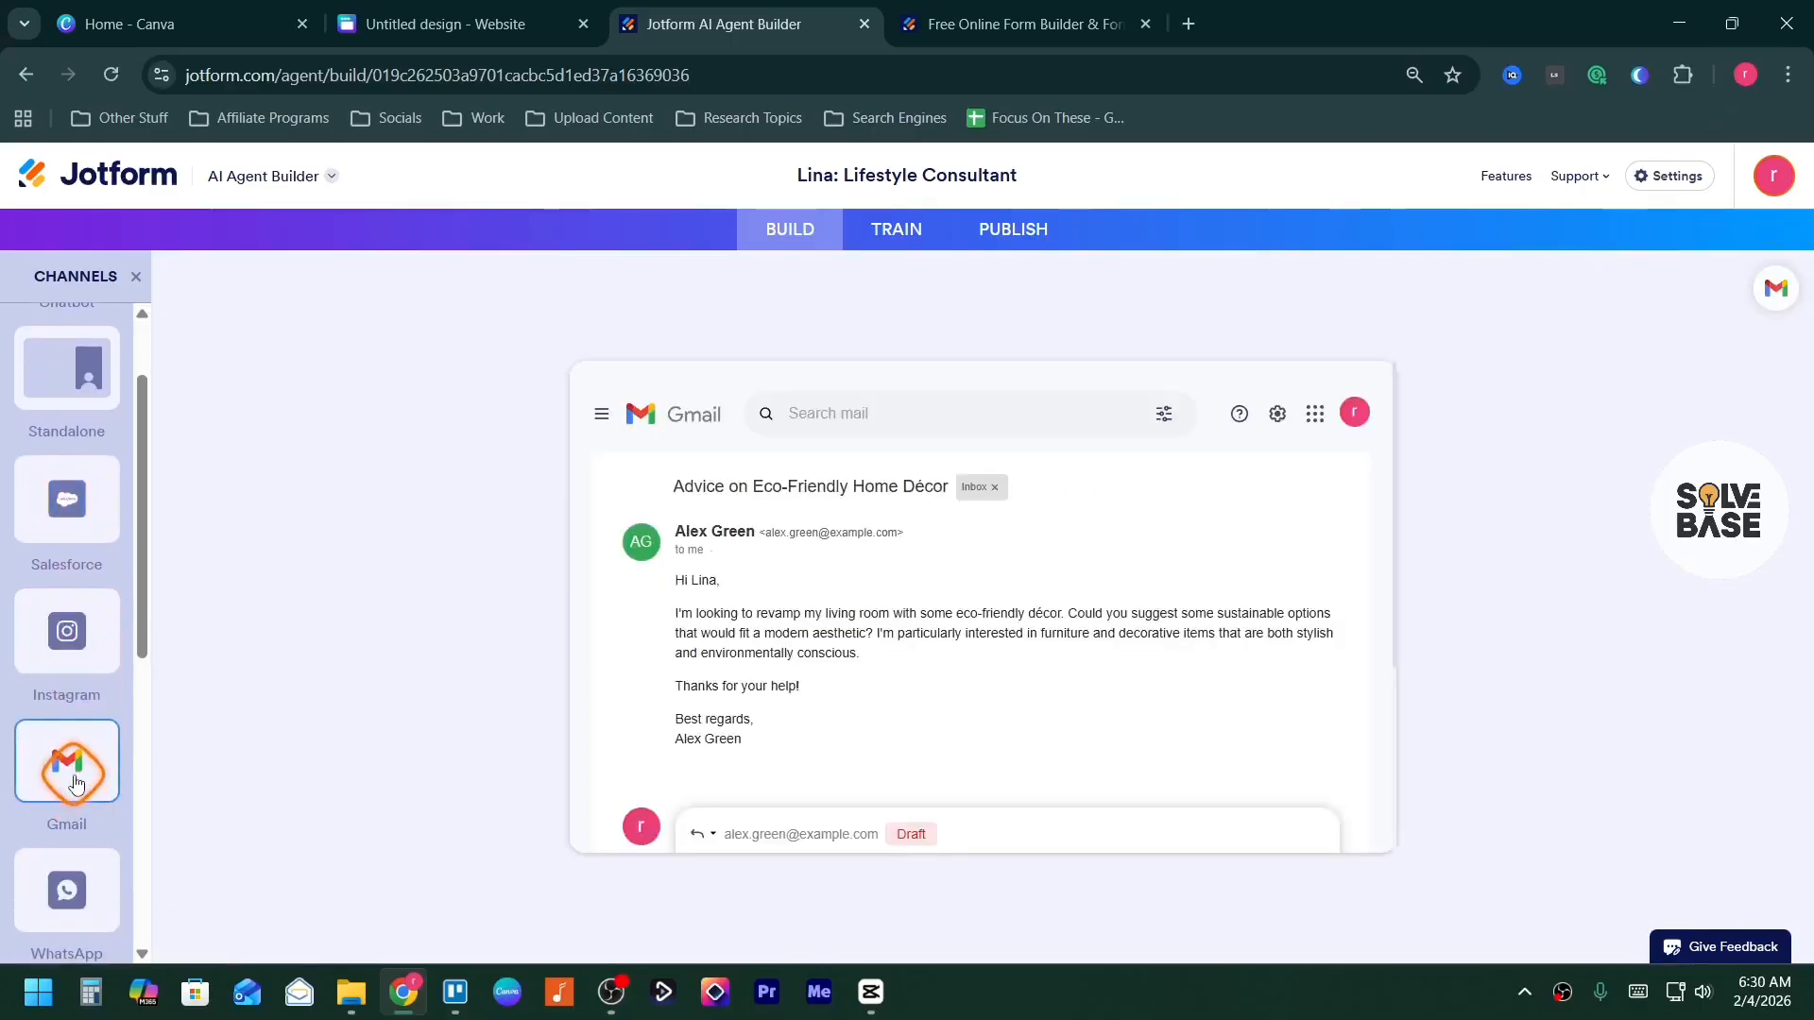
pyautogui.scroll(-1, 76, 783)
pyautogui.click(75, 783)
pyautogui.scroll(-1, 74, 782)
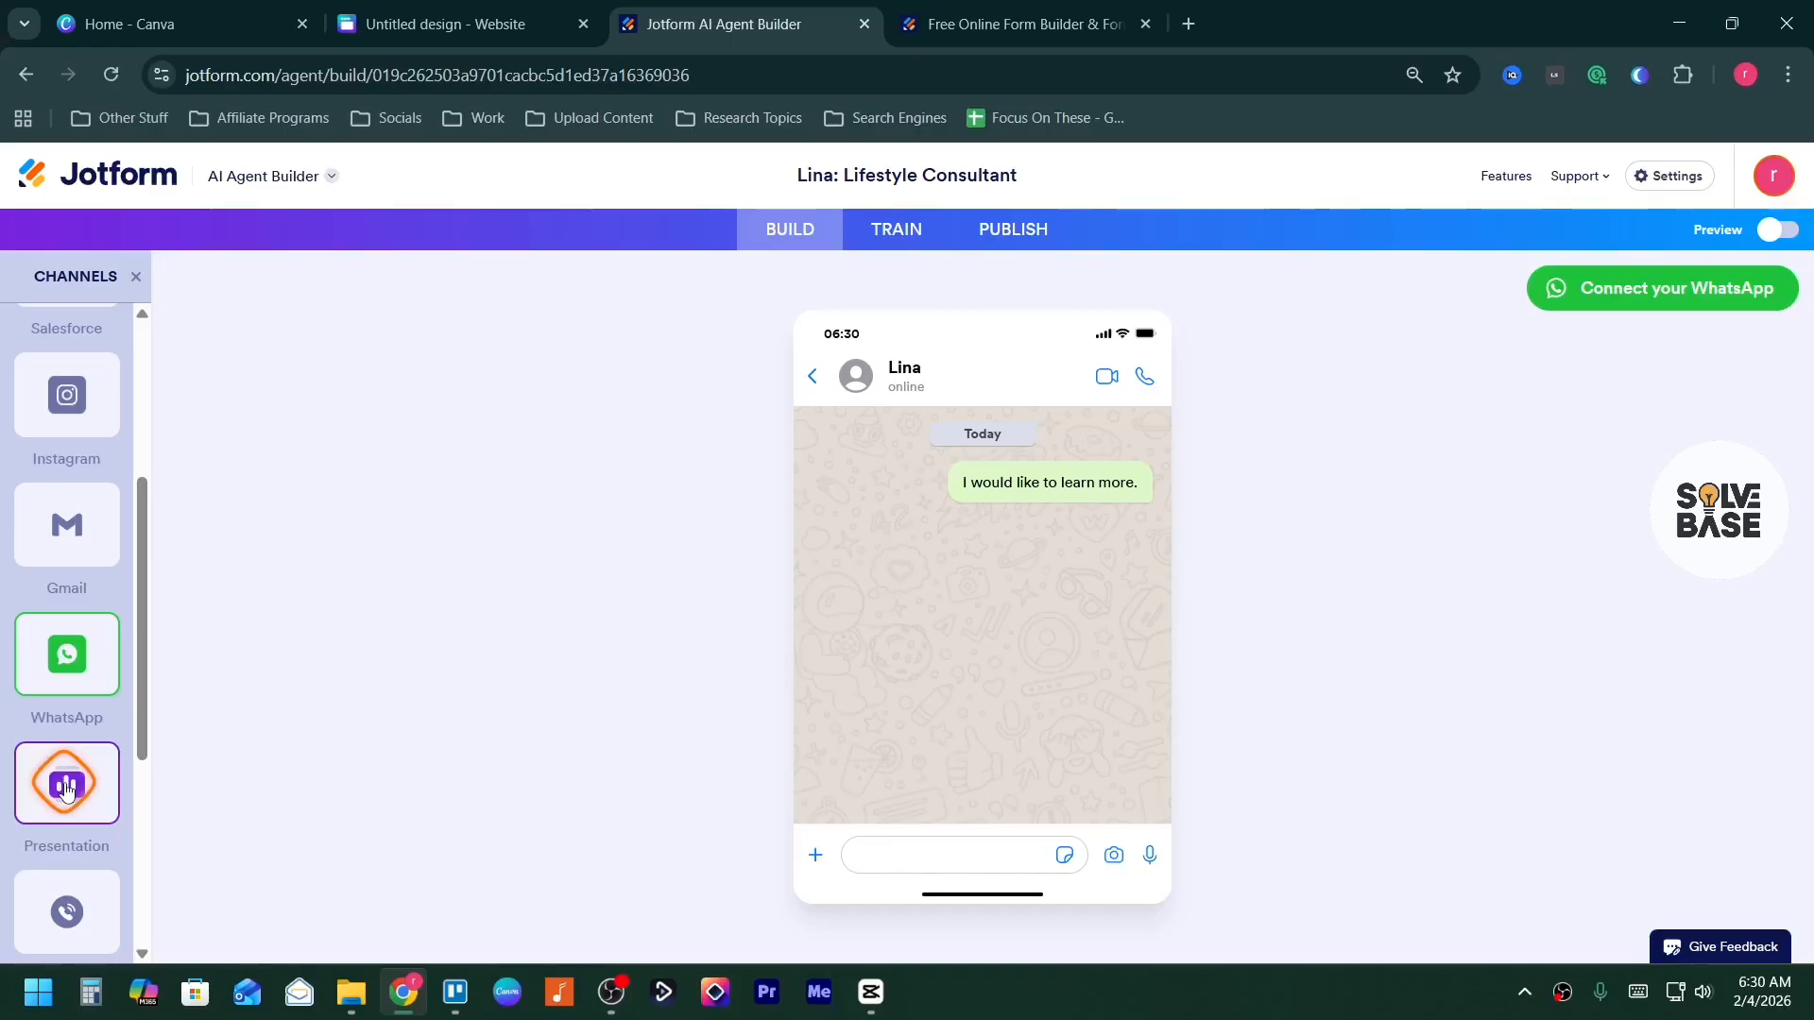
pyautogui.scroll(-1, 66, 792)
pyautogui.click(66, 792)
pyautogui.scroll(-1, 67, 792)
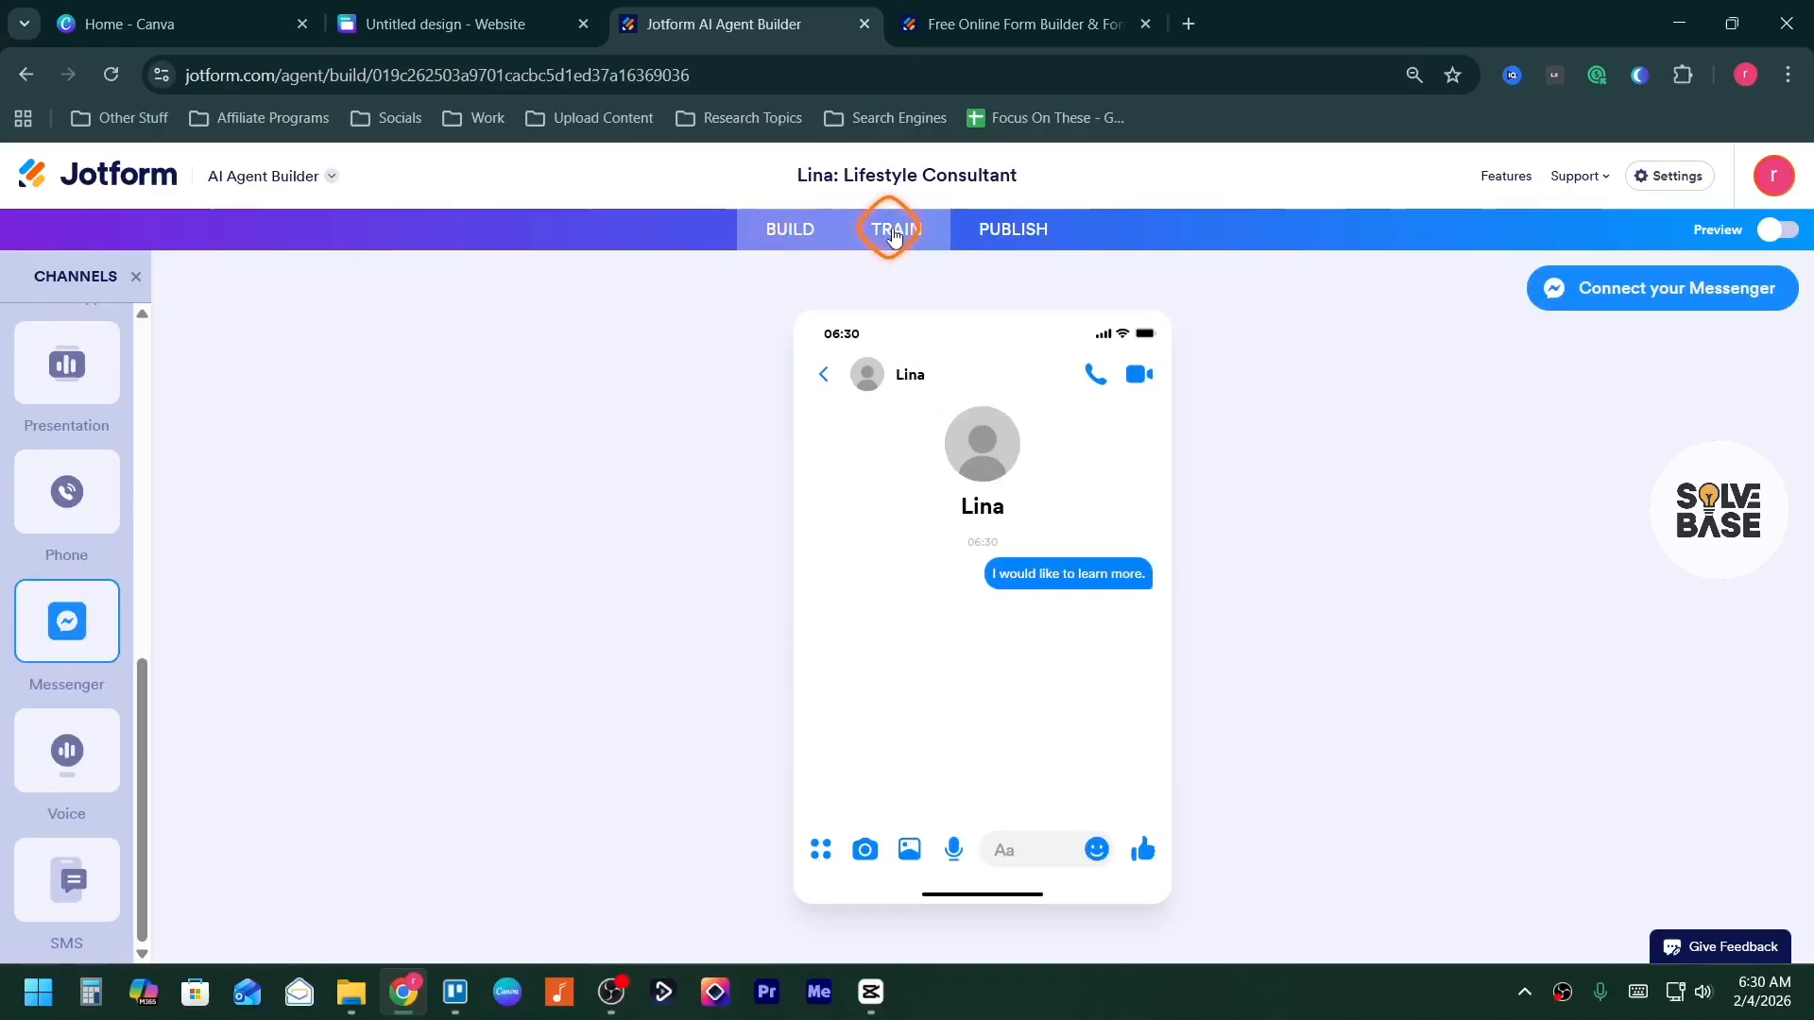
# Examine the training knowledge base's forms for adding text knowledge and uploading files, leaving both blank
pyautogui.click(905, 239)
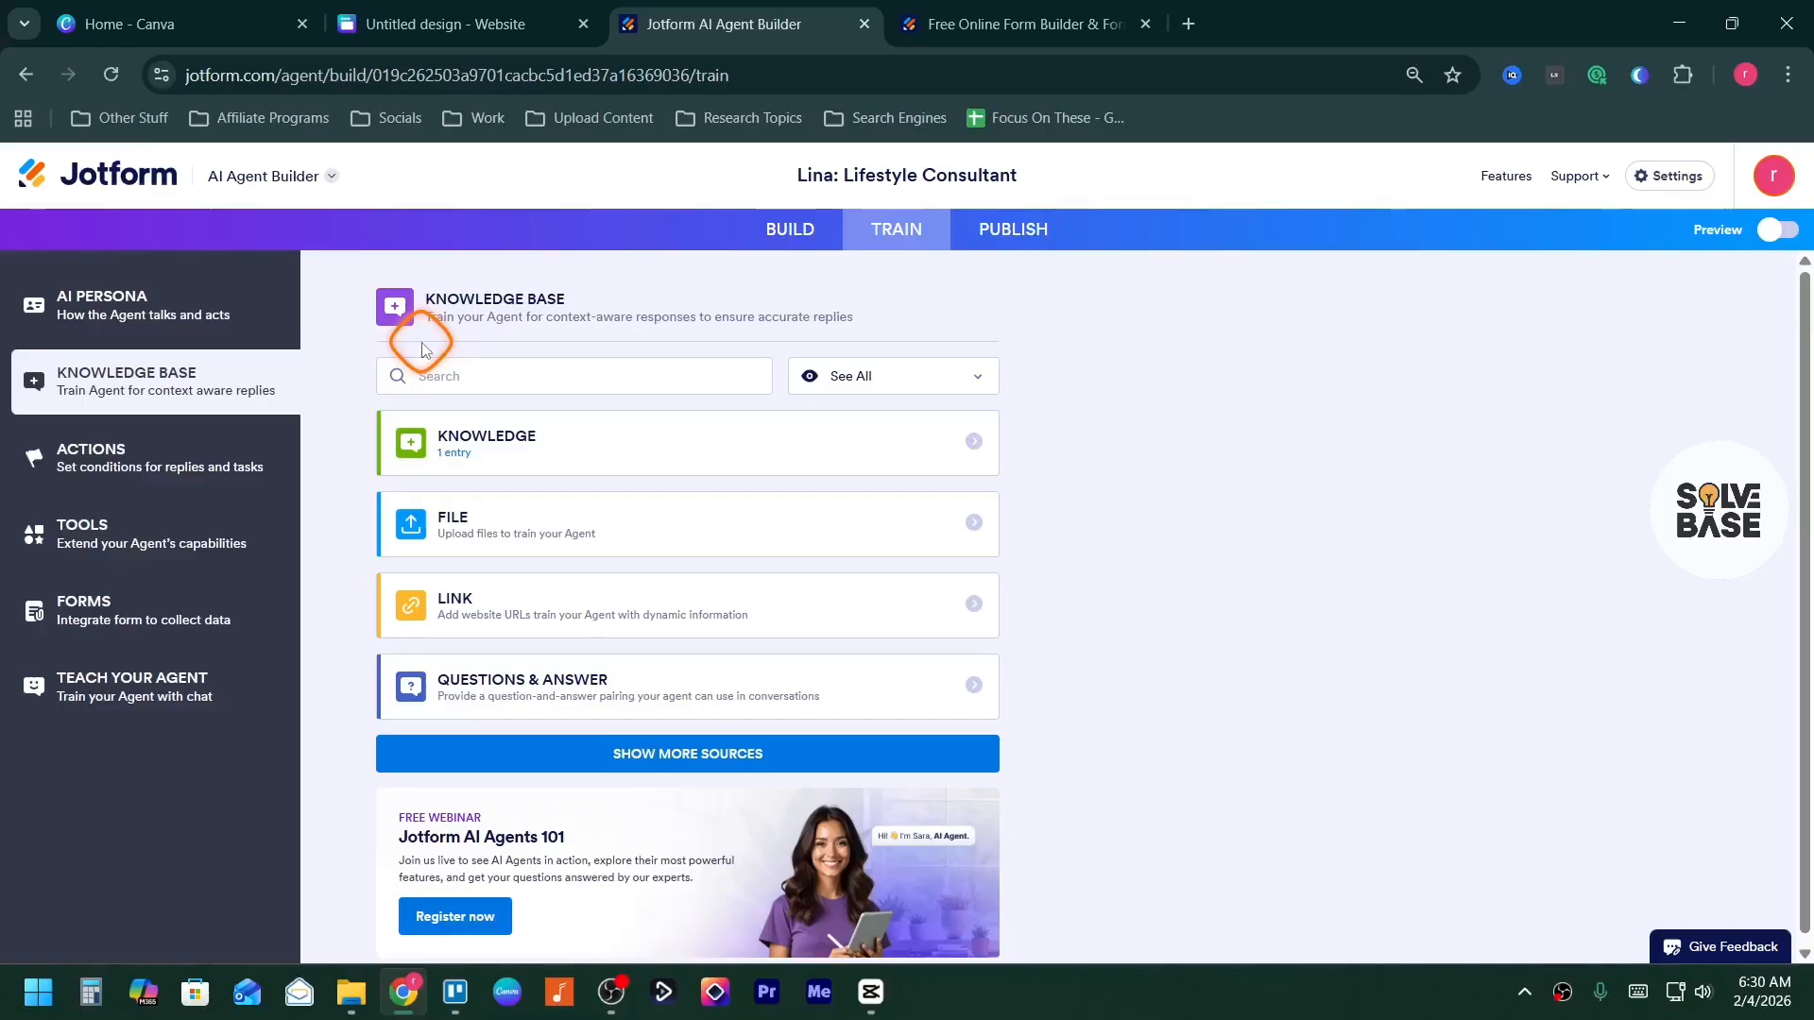
pyautogui.click(973, 441)
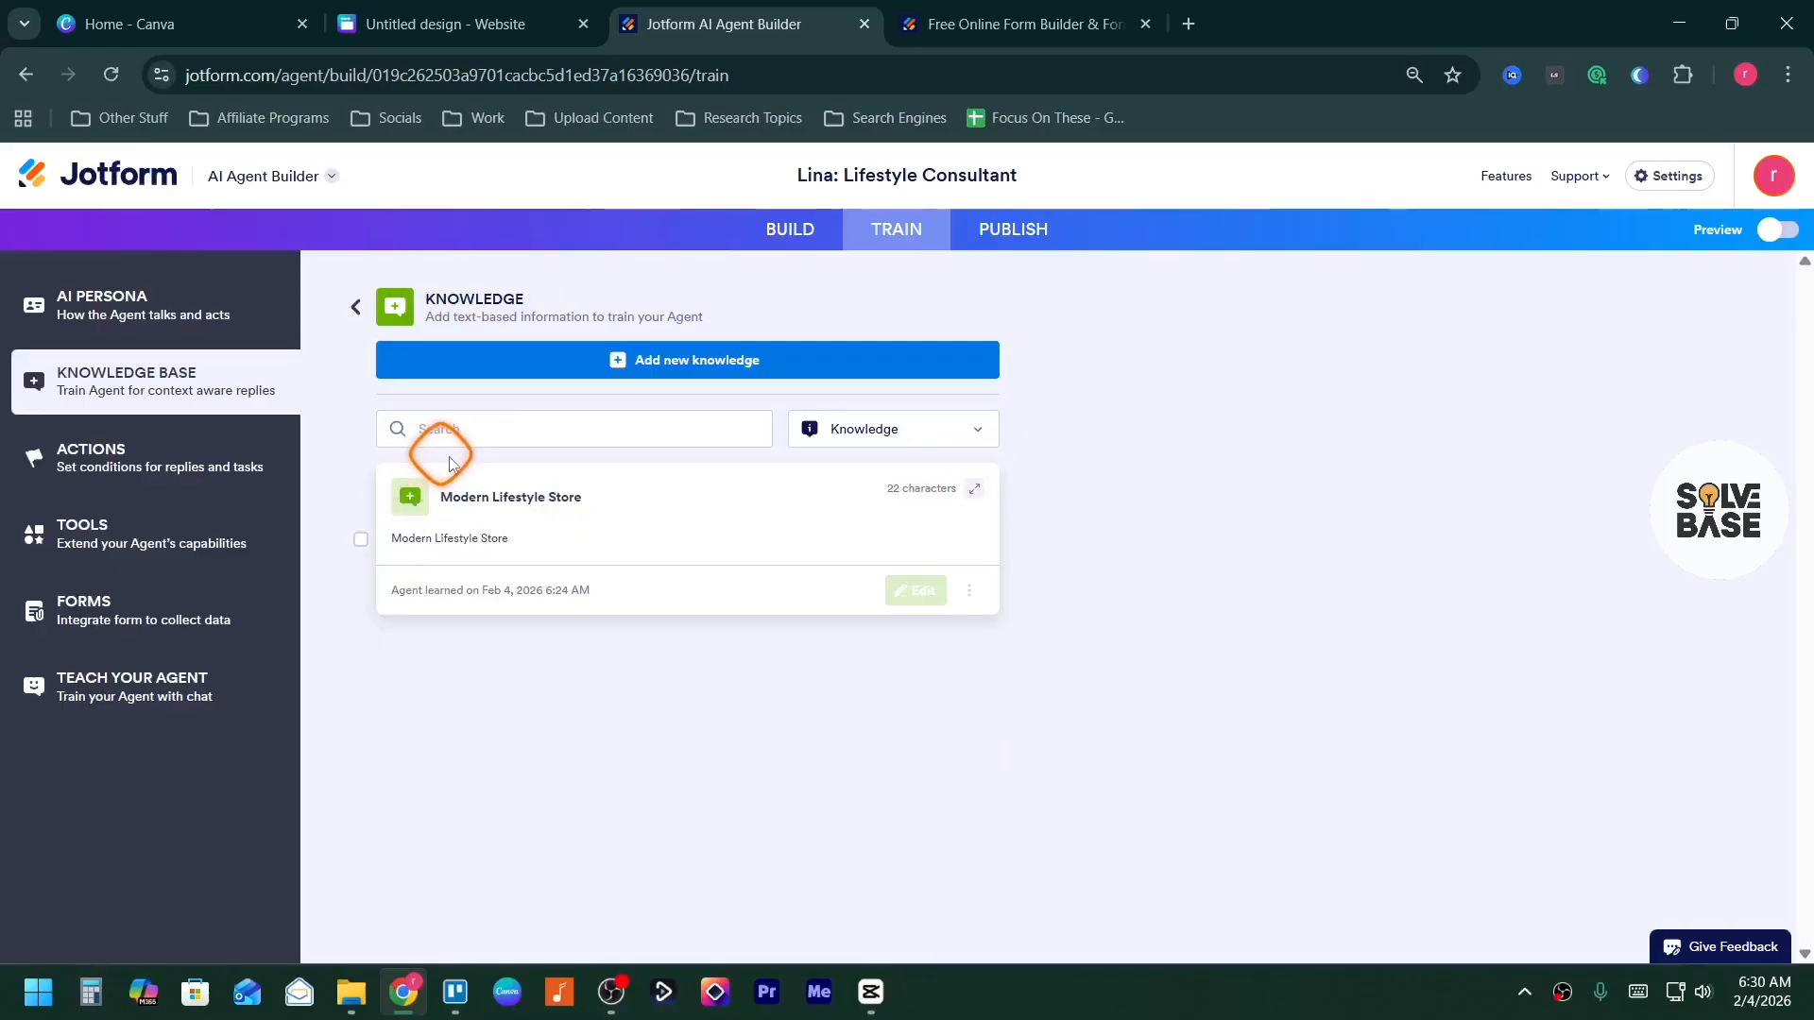
pyautogui.click(692, 369)
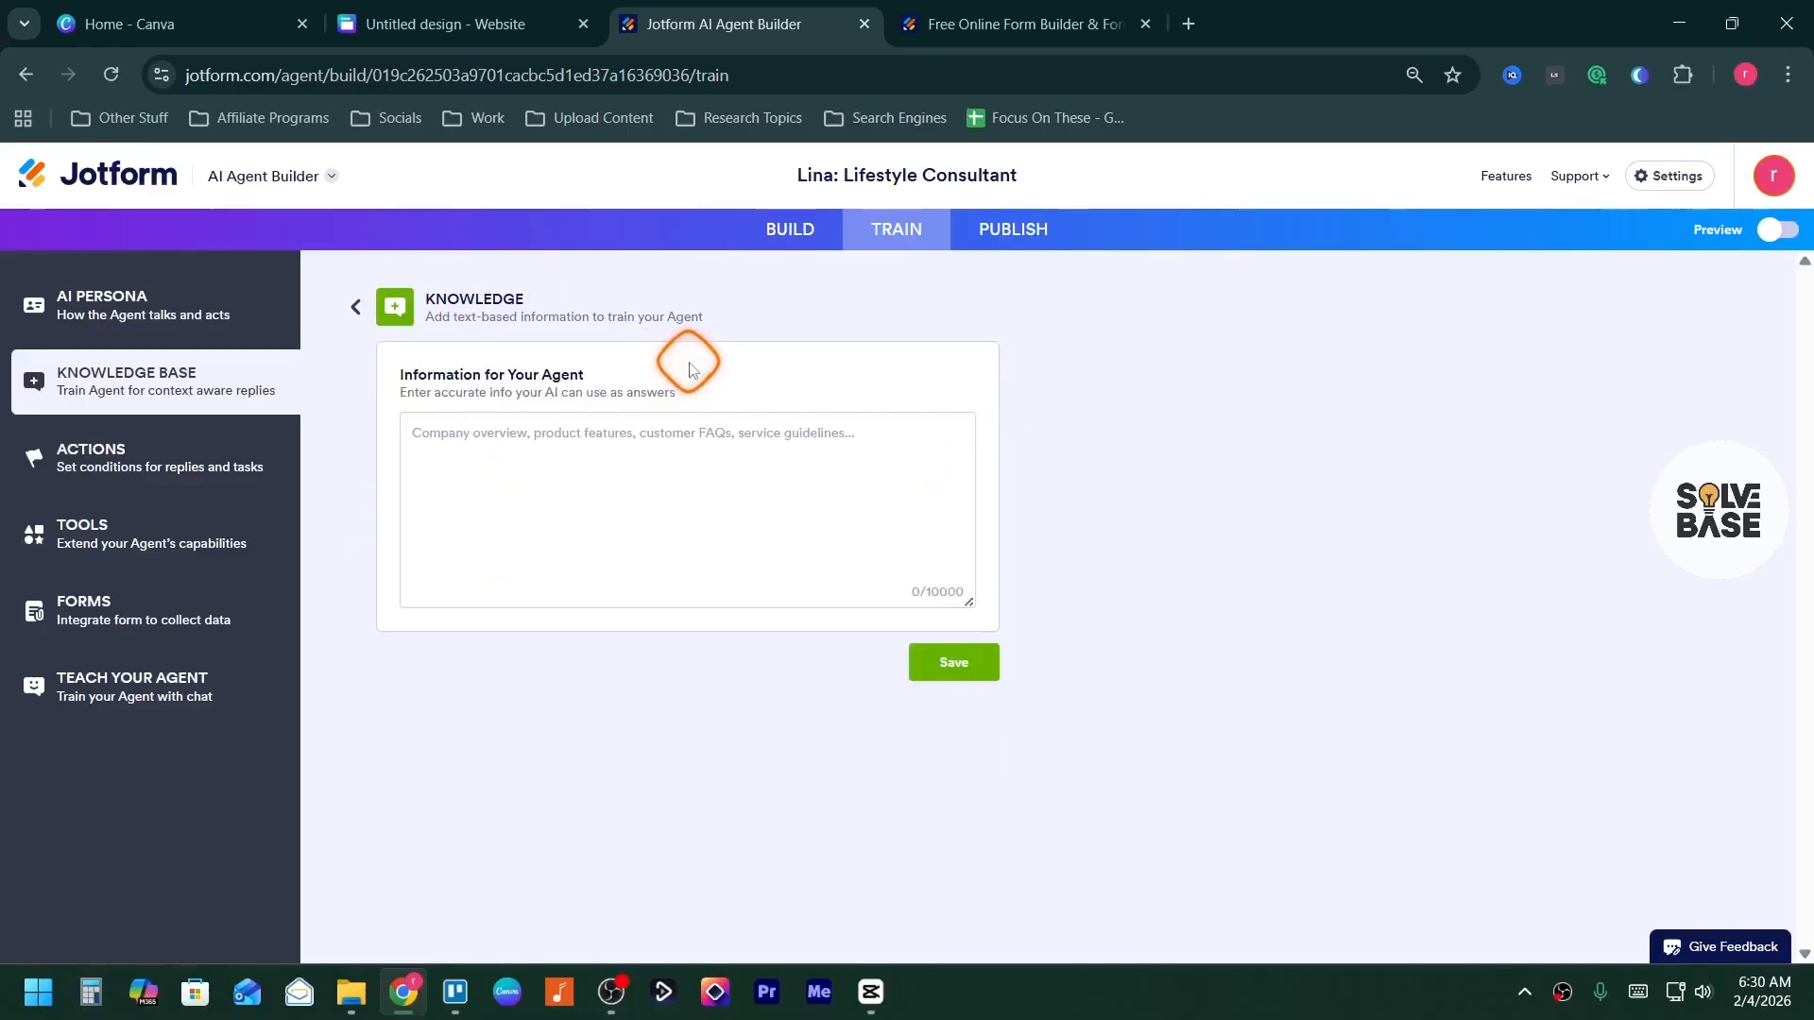
pyautogui.click(519, 450)
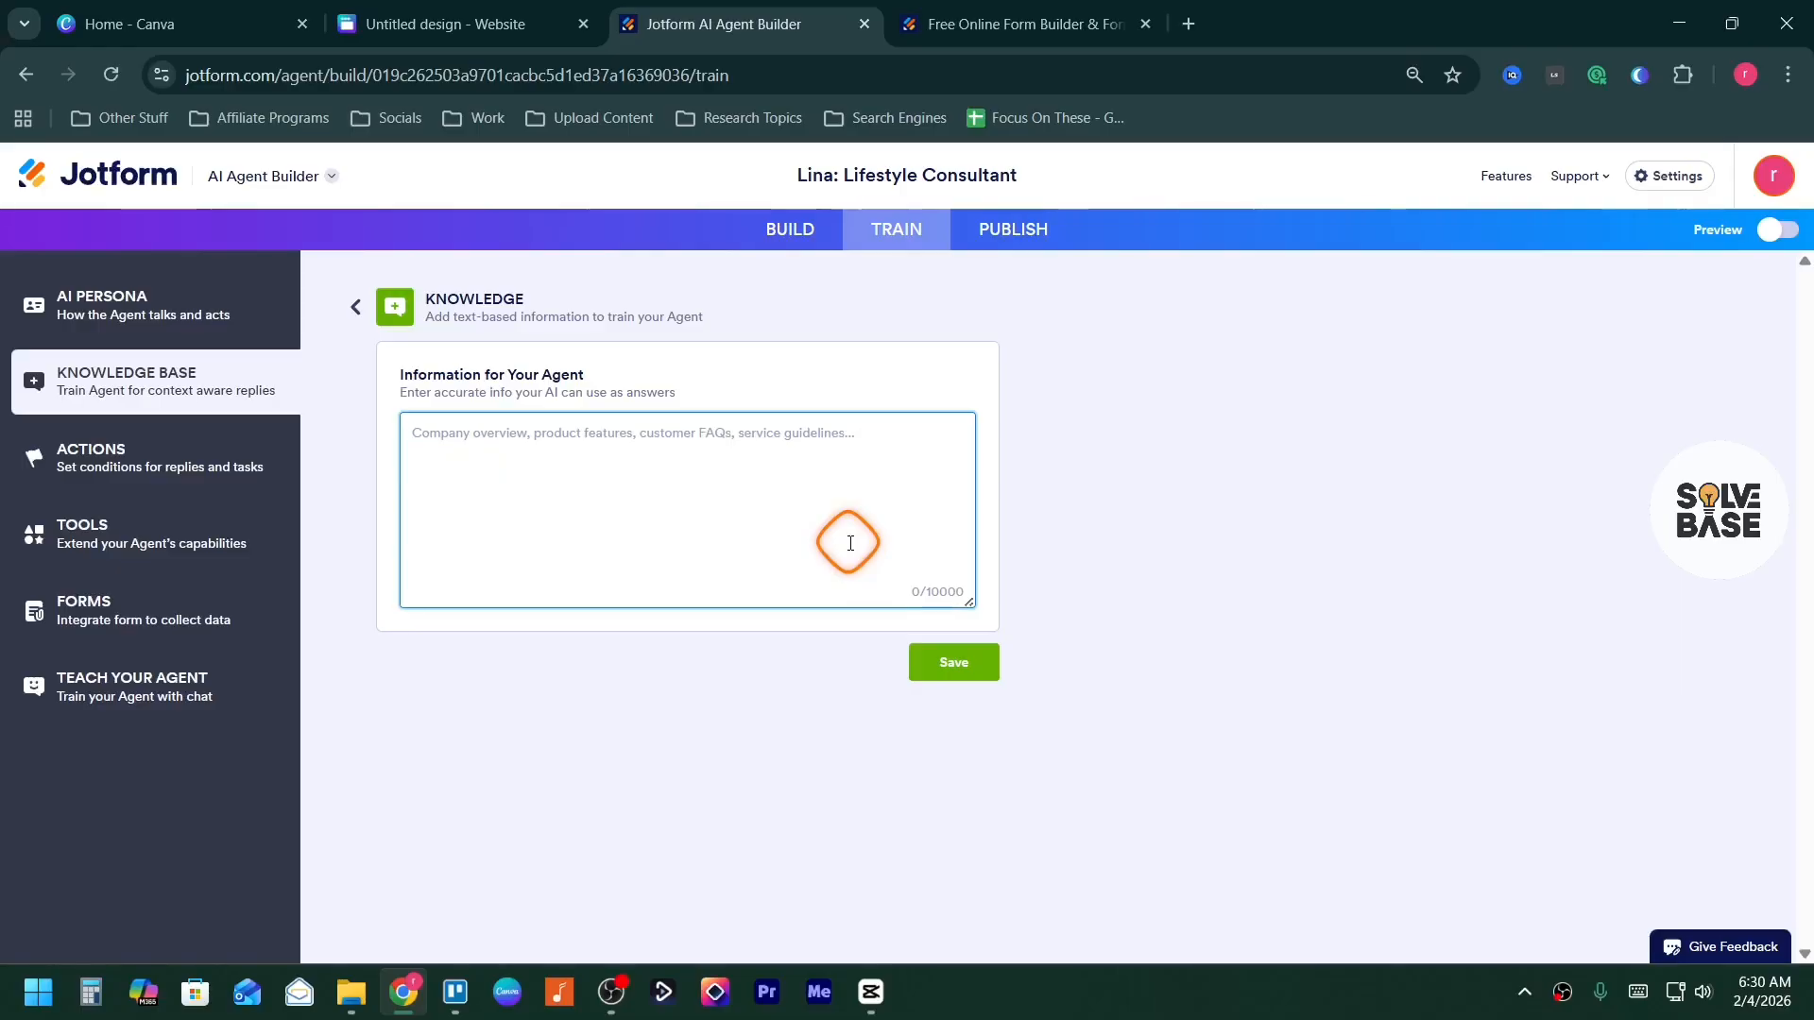
pyautogui.click(949, 661)
pyautogui.click(356, 306)
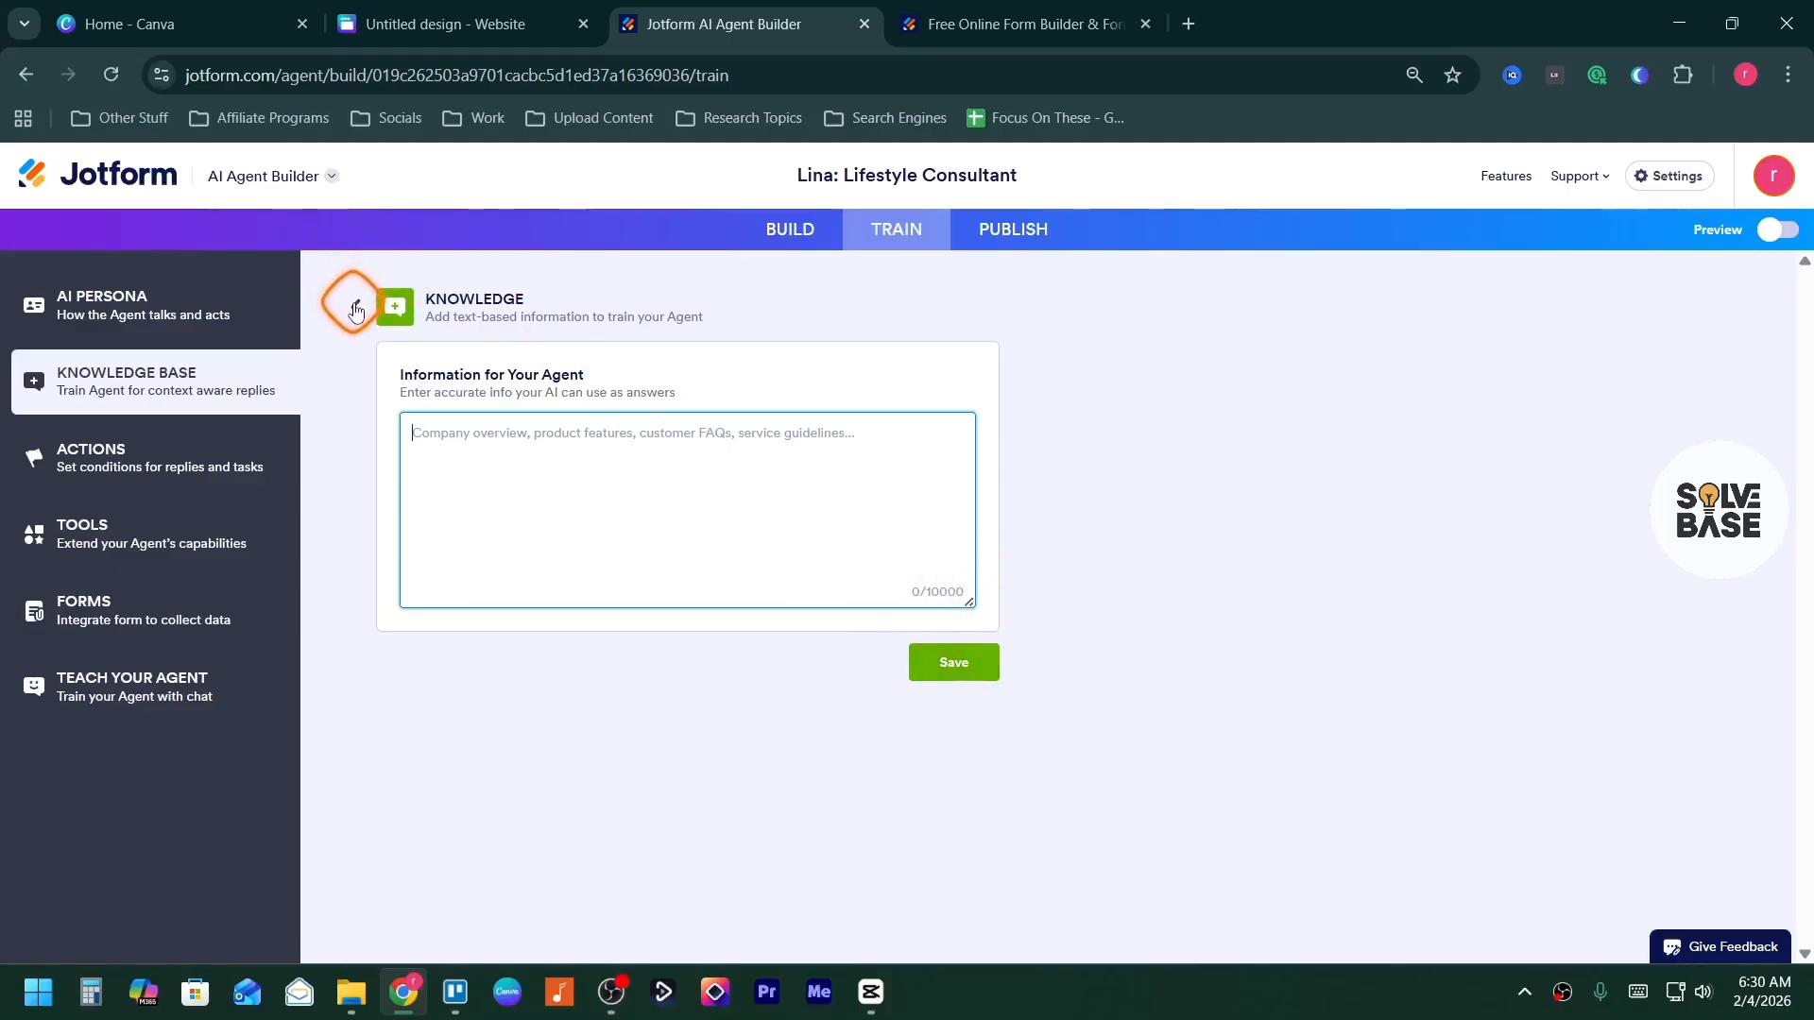
pyautogui.click(461, 516)
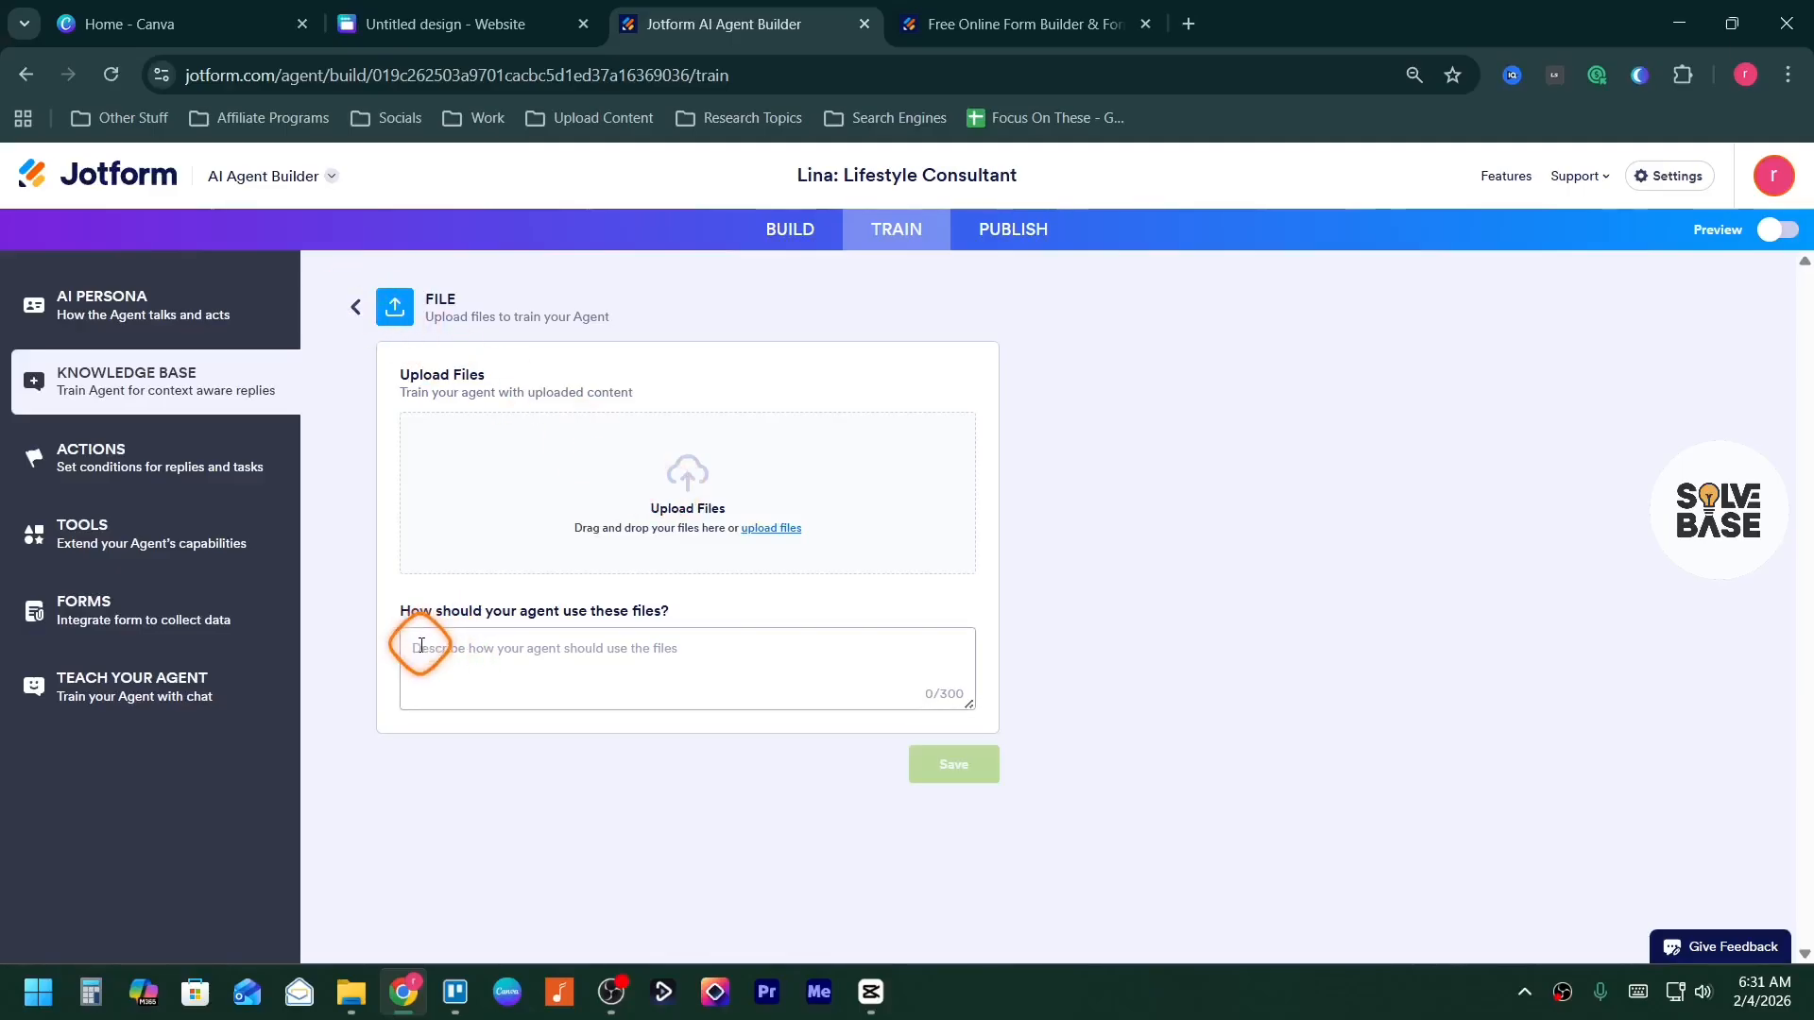
pyautogui.click(590, 642)
# Start a new agent action and limit its channels to Phone only
pyautogui.click(231, 456)
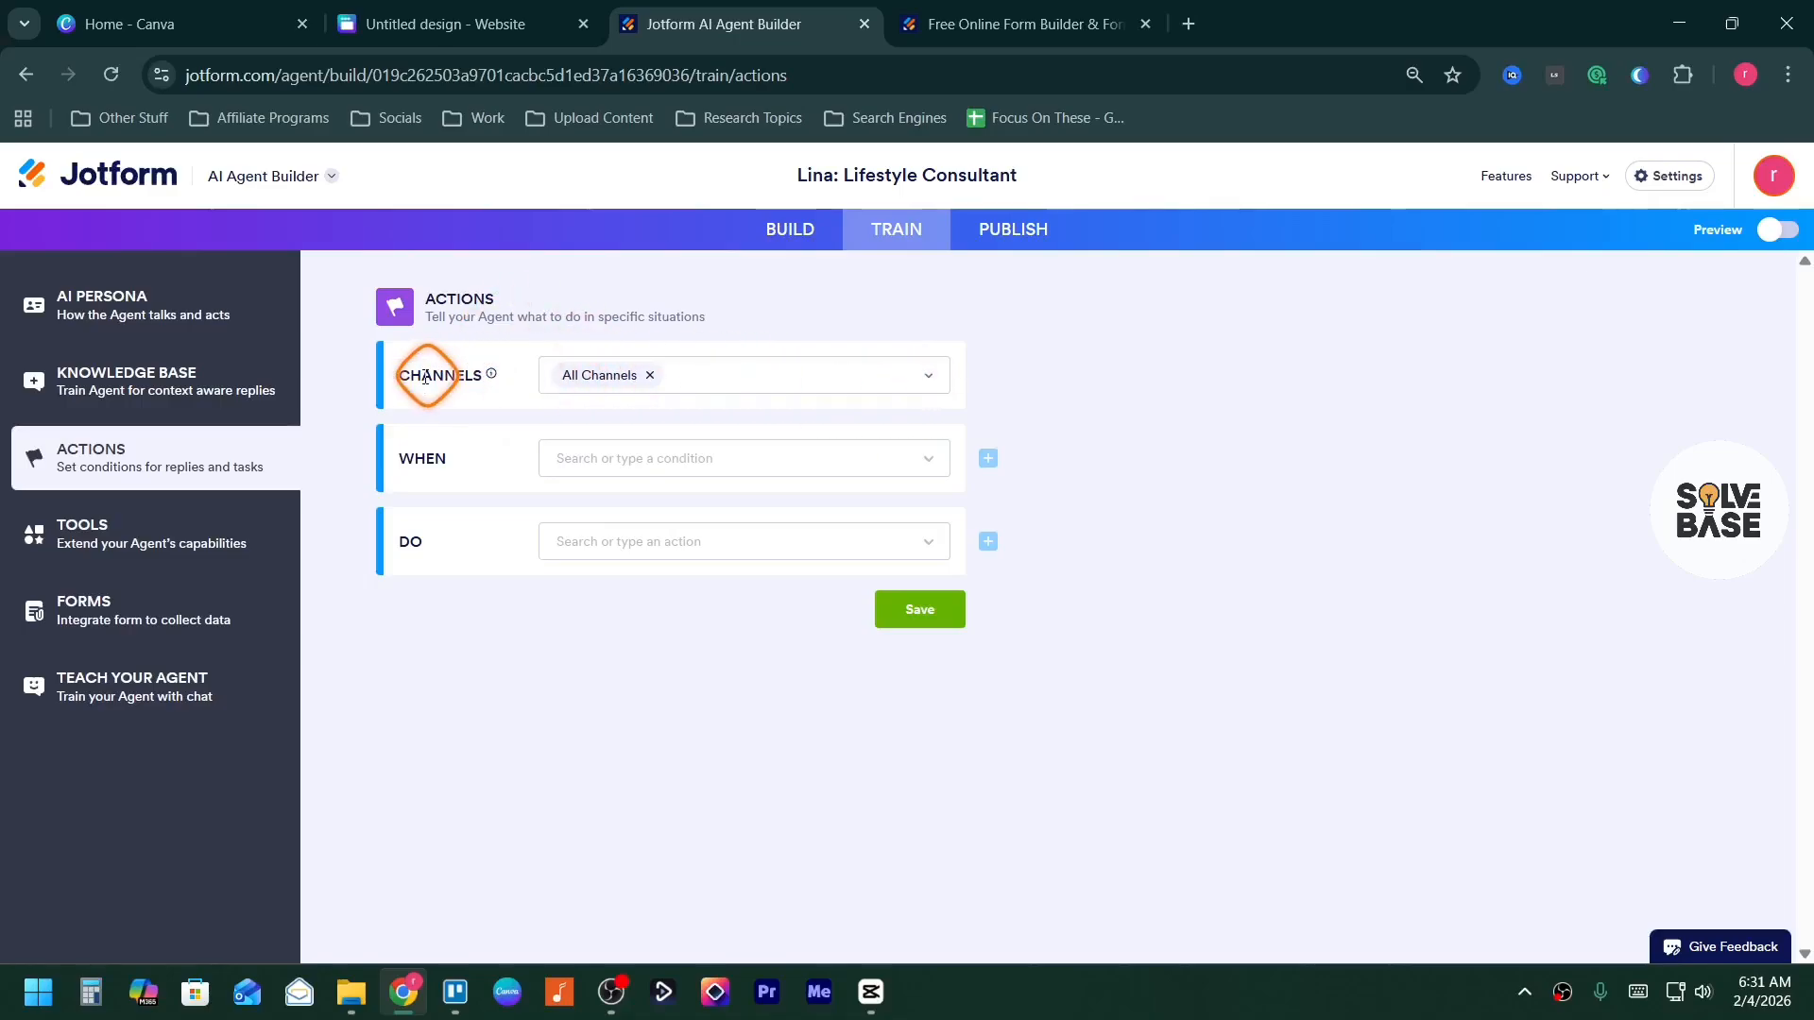
pyautogui.click(798, 383)
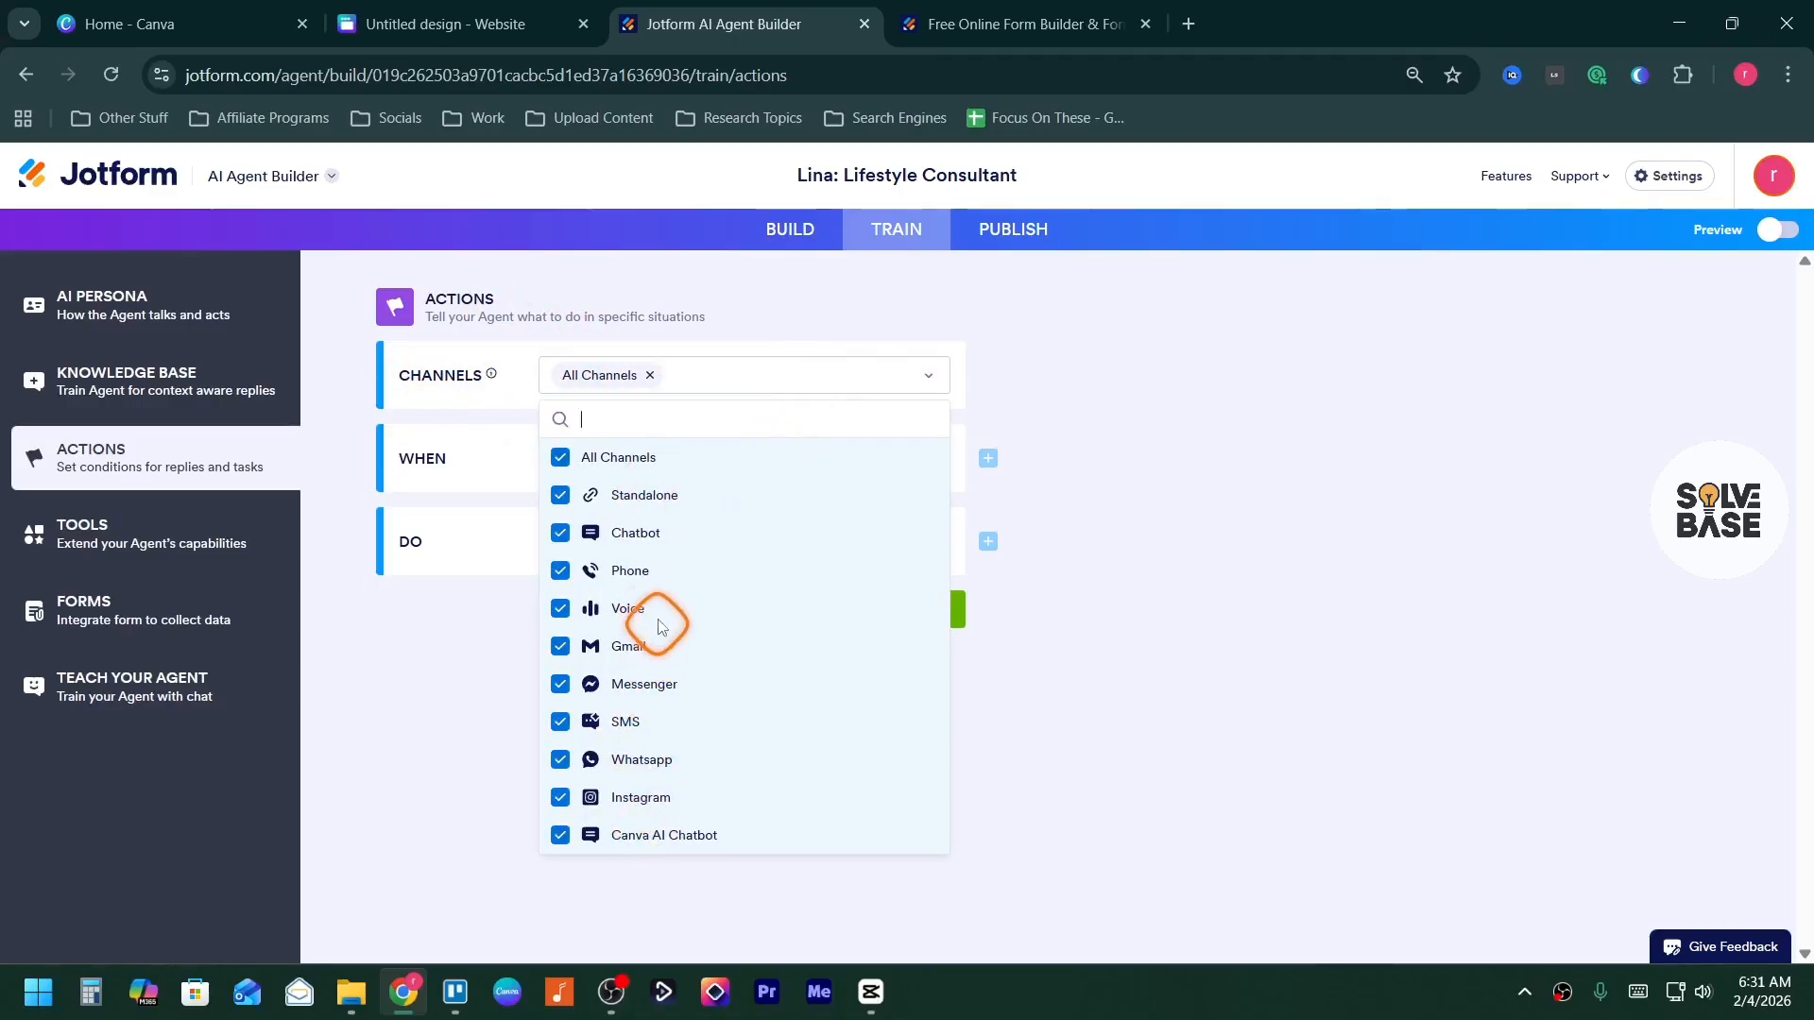
pyautogui.click(559, 459)
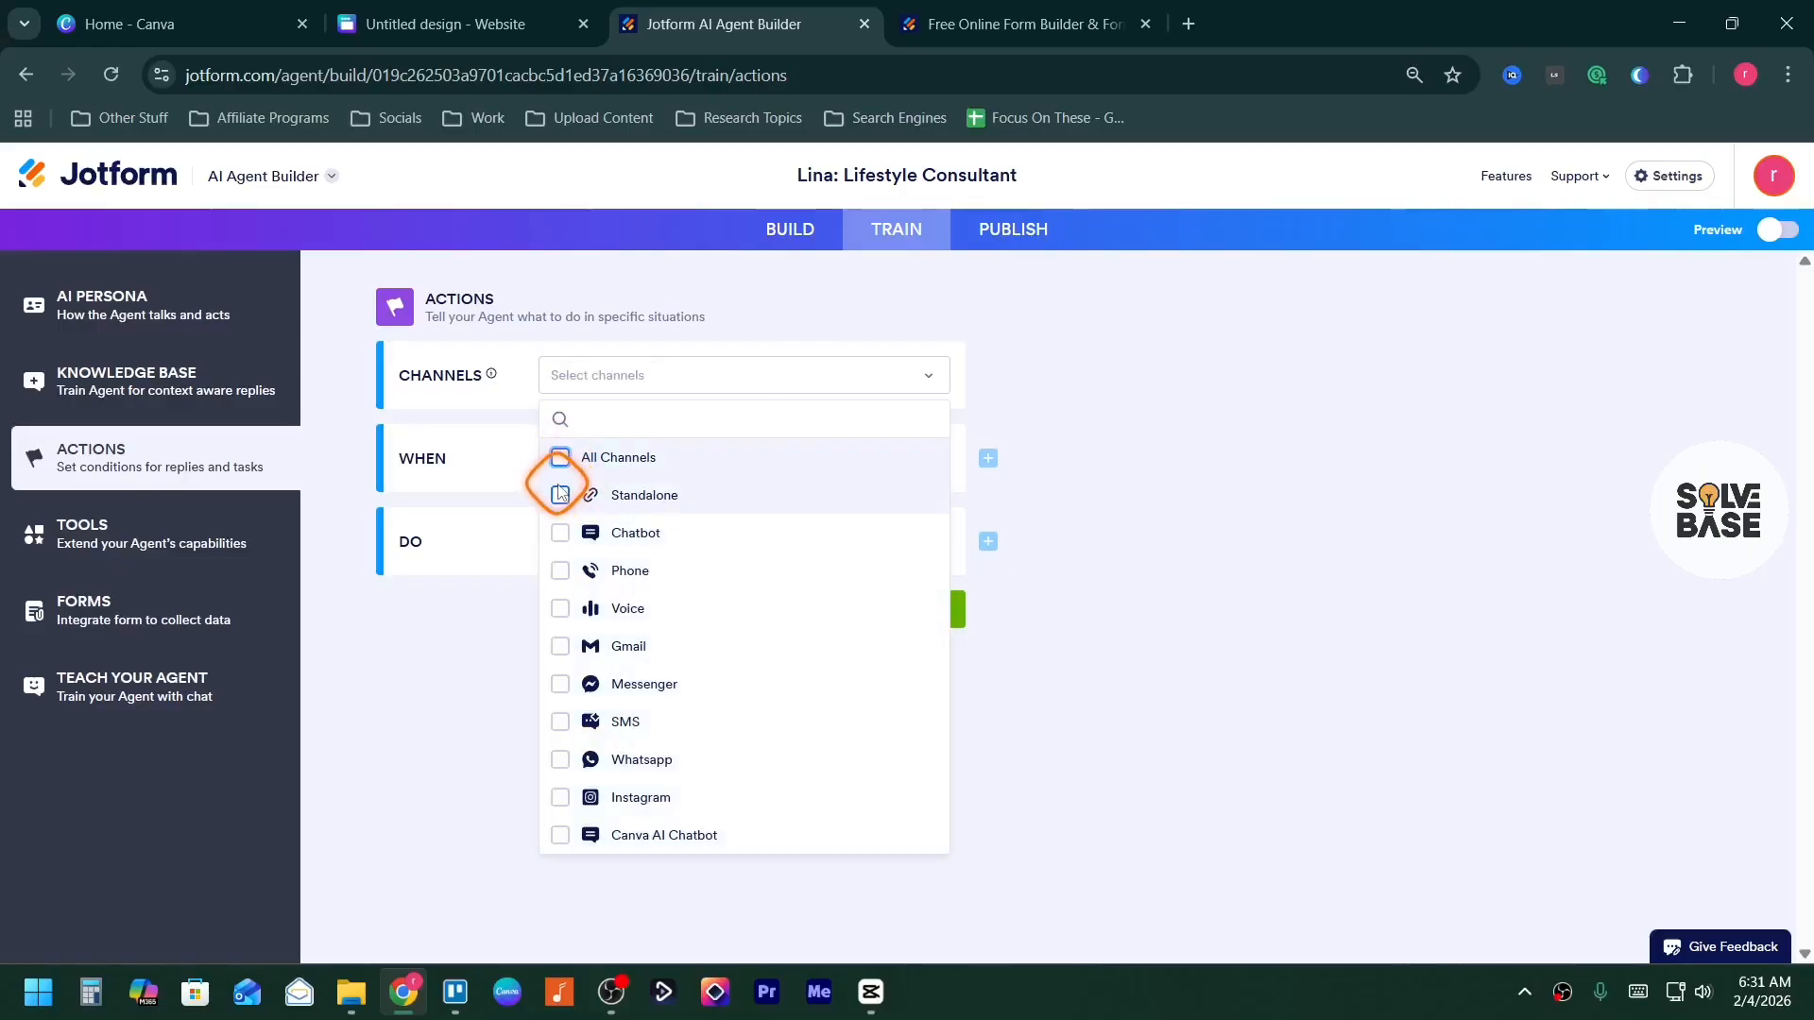
pyautogui.click(561, 496)
pyautogui.click(560, 496)
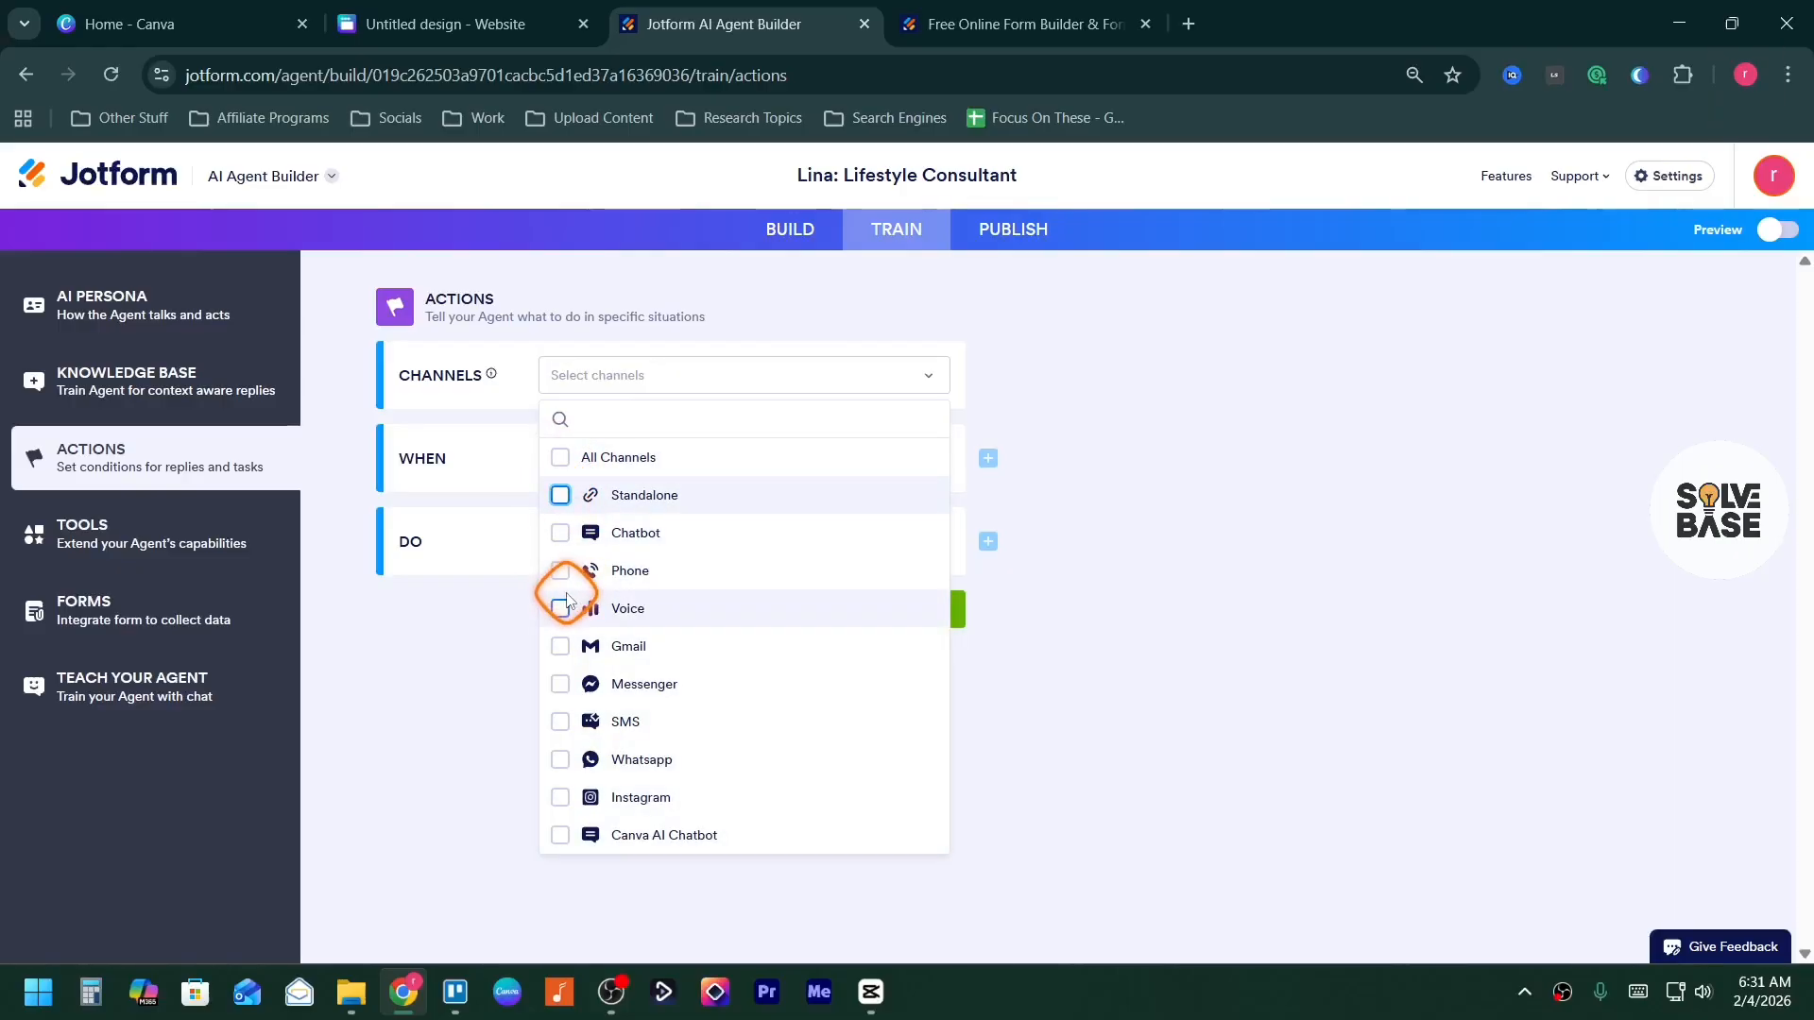
pyautogui.click(560, 572)
pyautogui.click(709, 371)
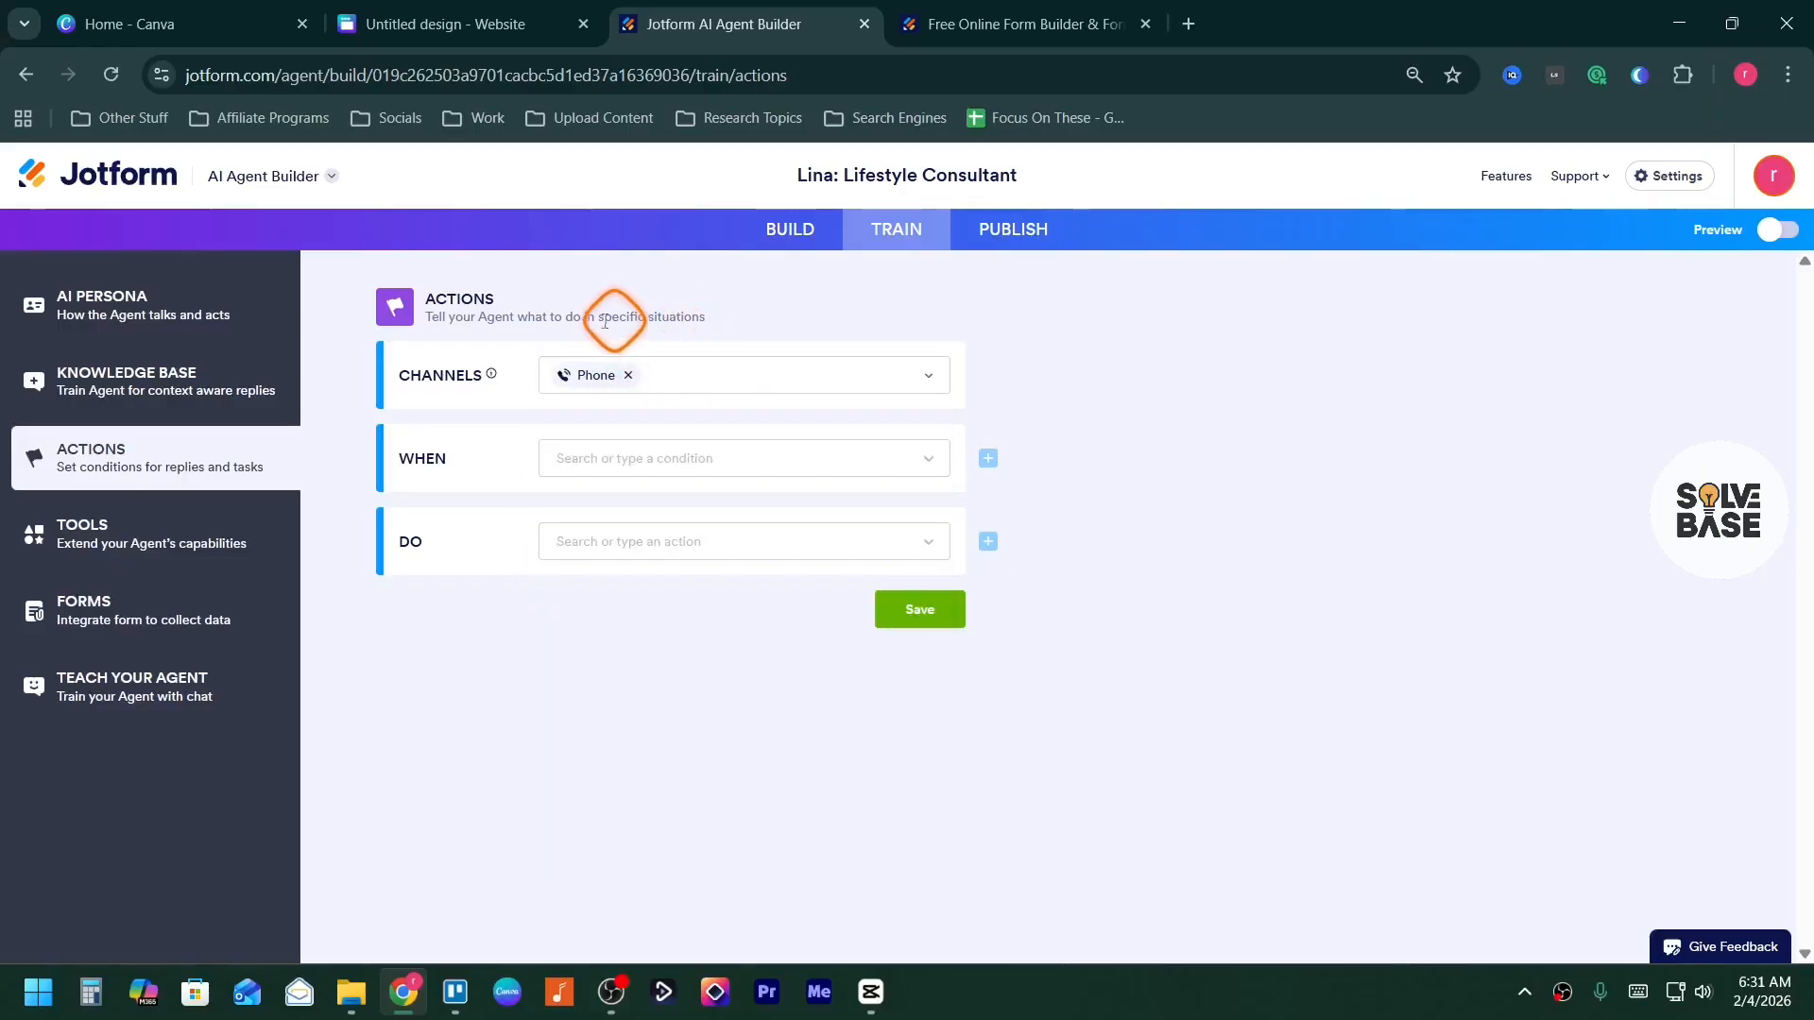
# Set the action's condition to Conversation starts and the resulting task to Fill form
pyautogui.click(672, 463)
pyautogui.click(661, 540)
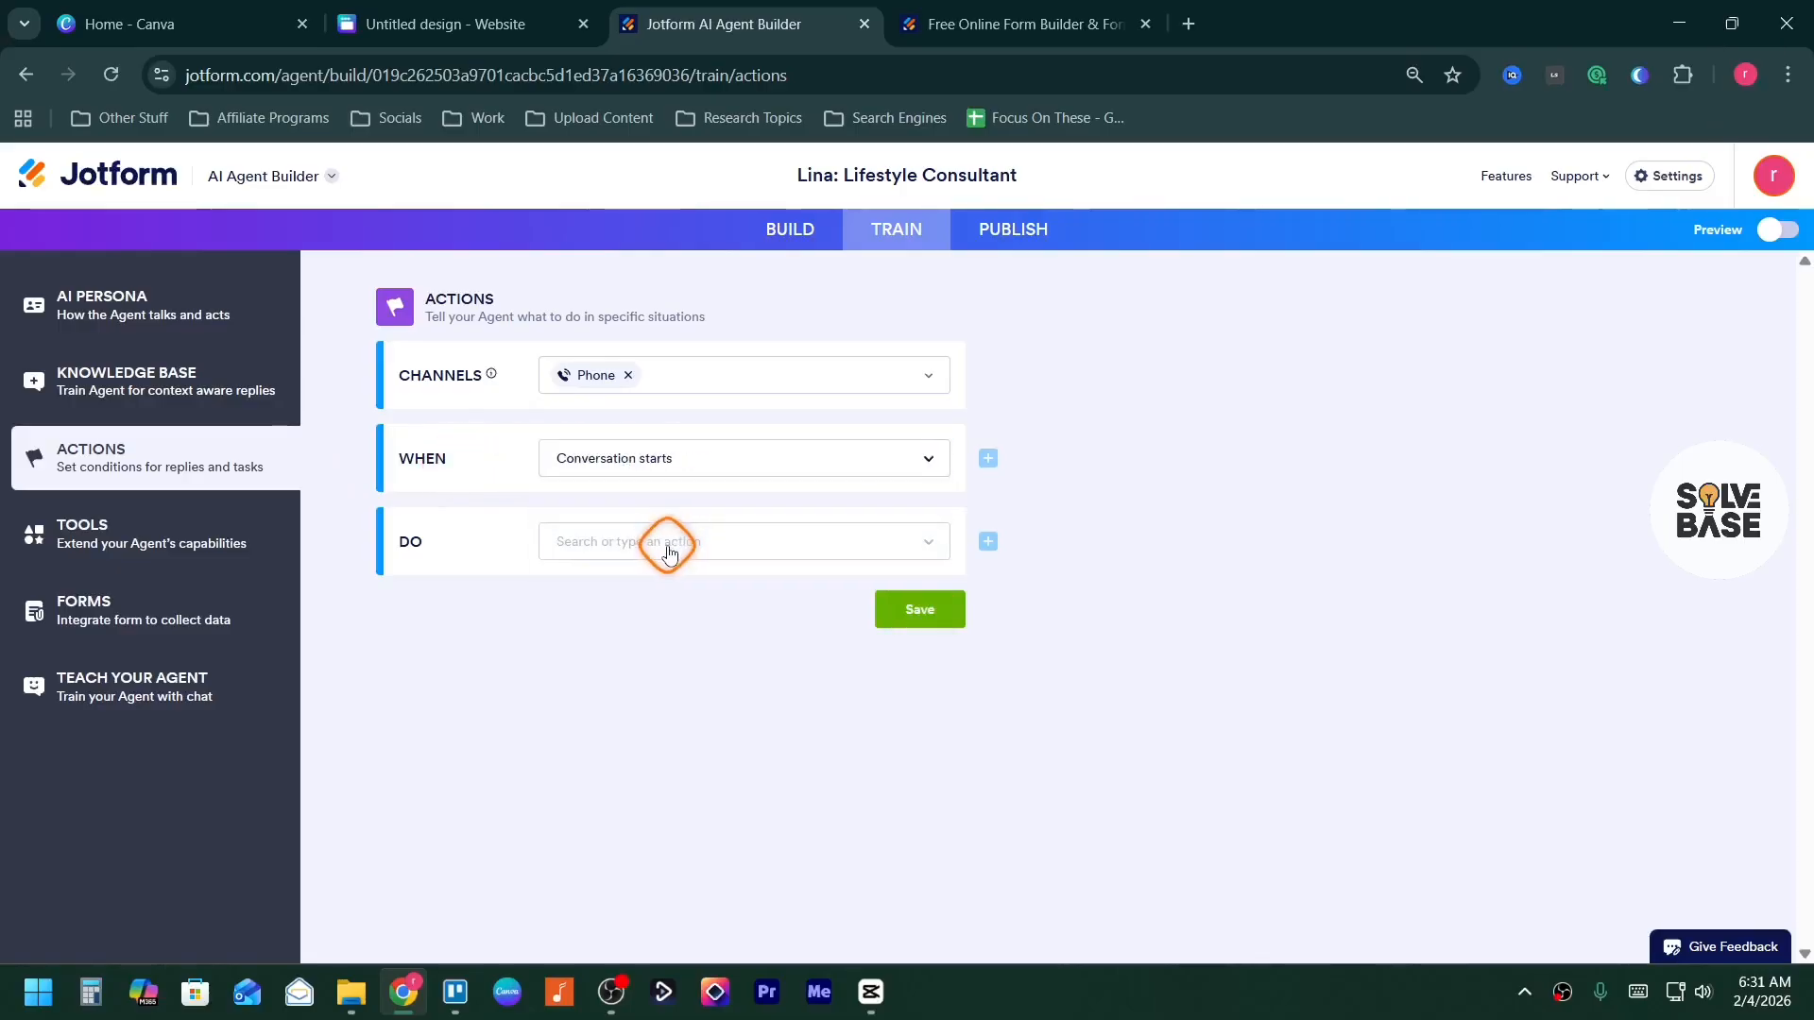
pyautogui.click(675, 543)
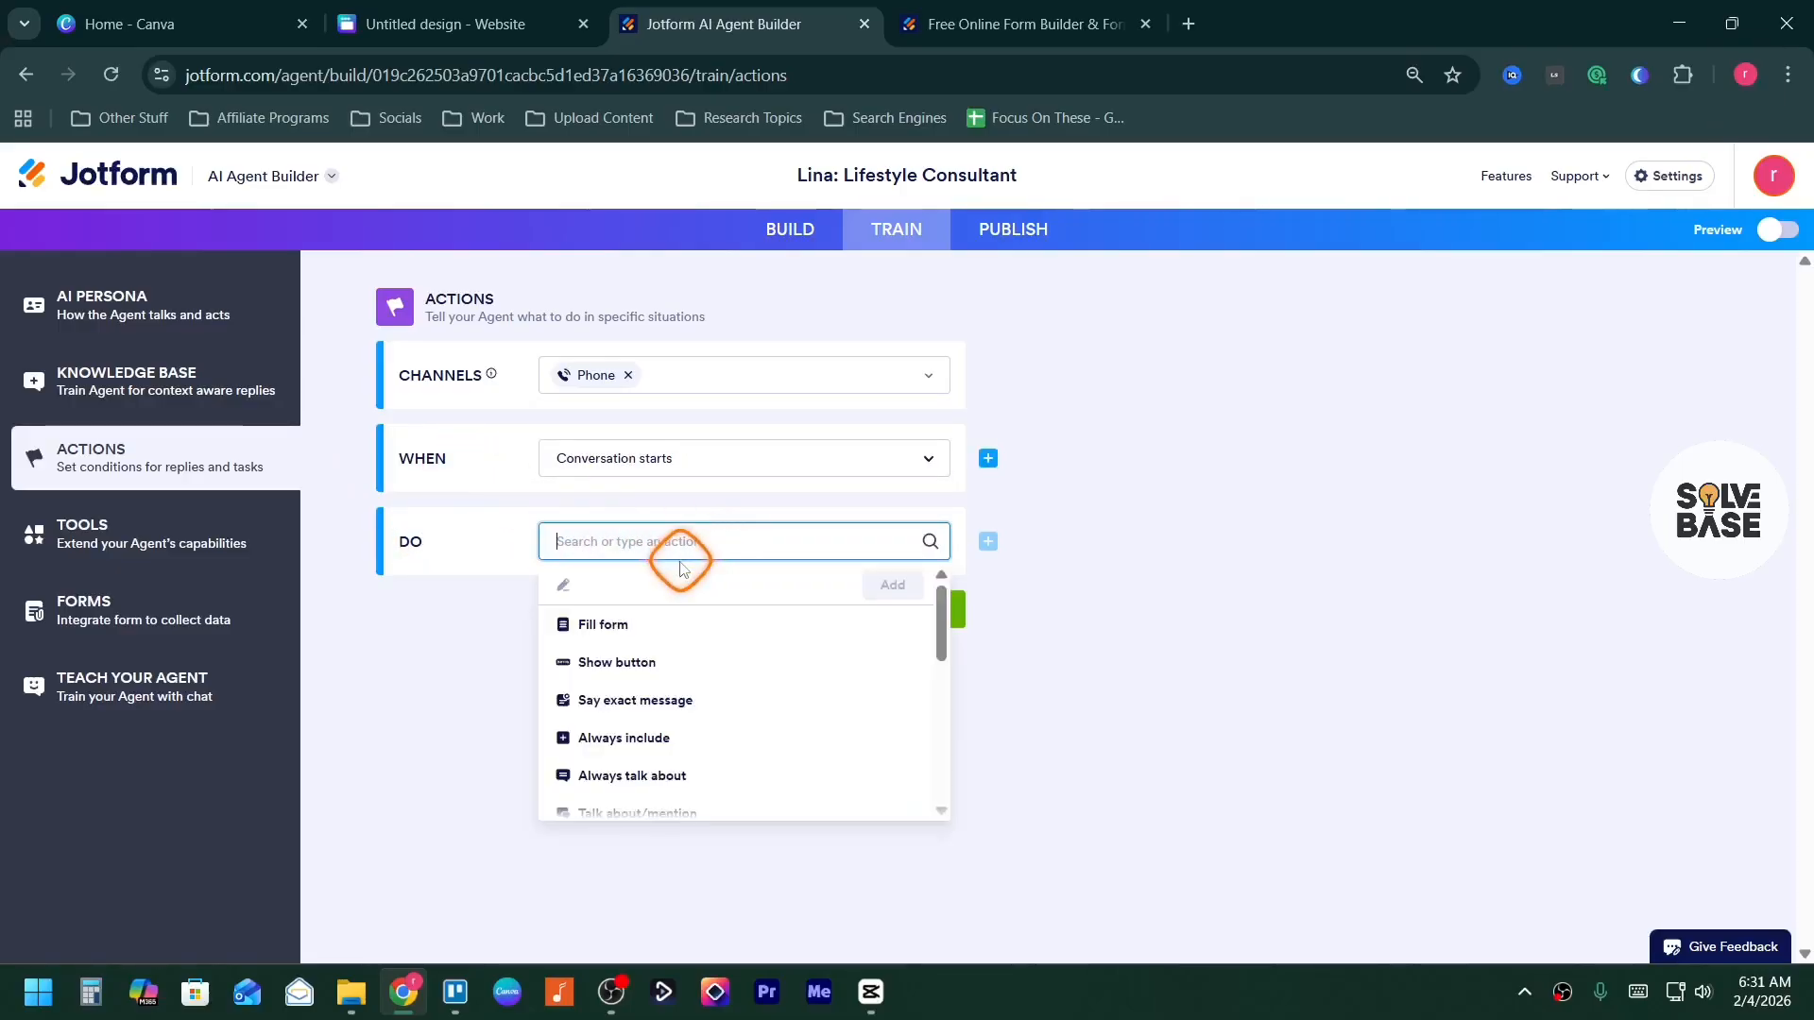
pyautogui.click(610, 626)
# Generate a registration form with Copilot and select Course Registration Form as the form used by the action
pyautogui.click(652, 612)
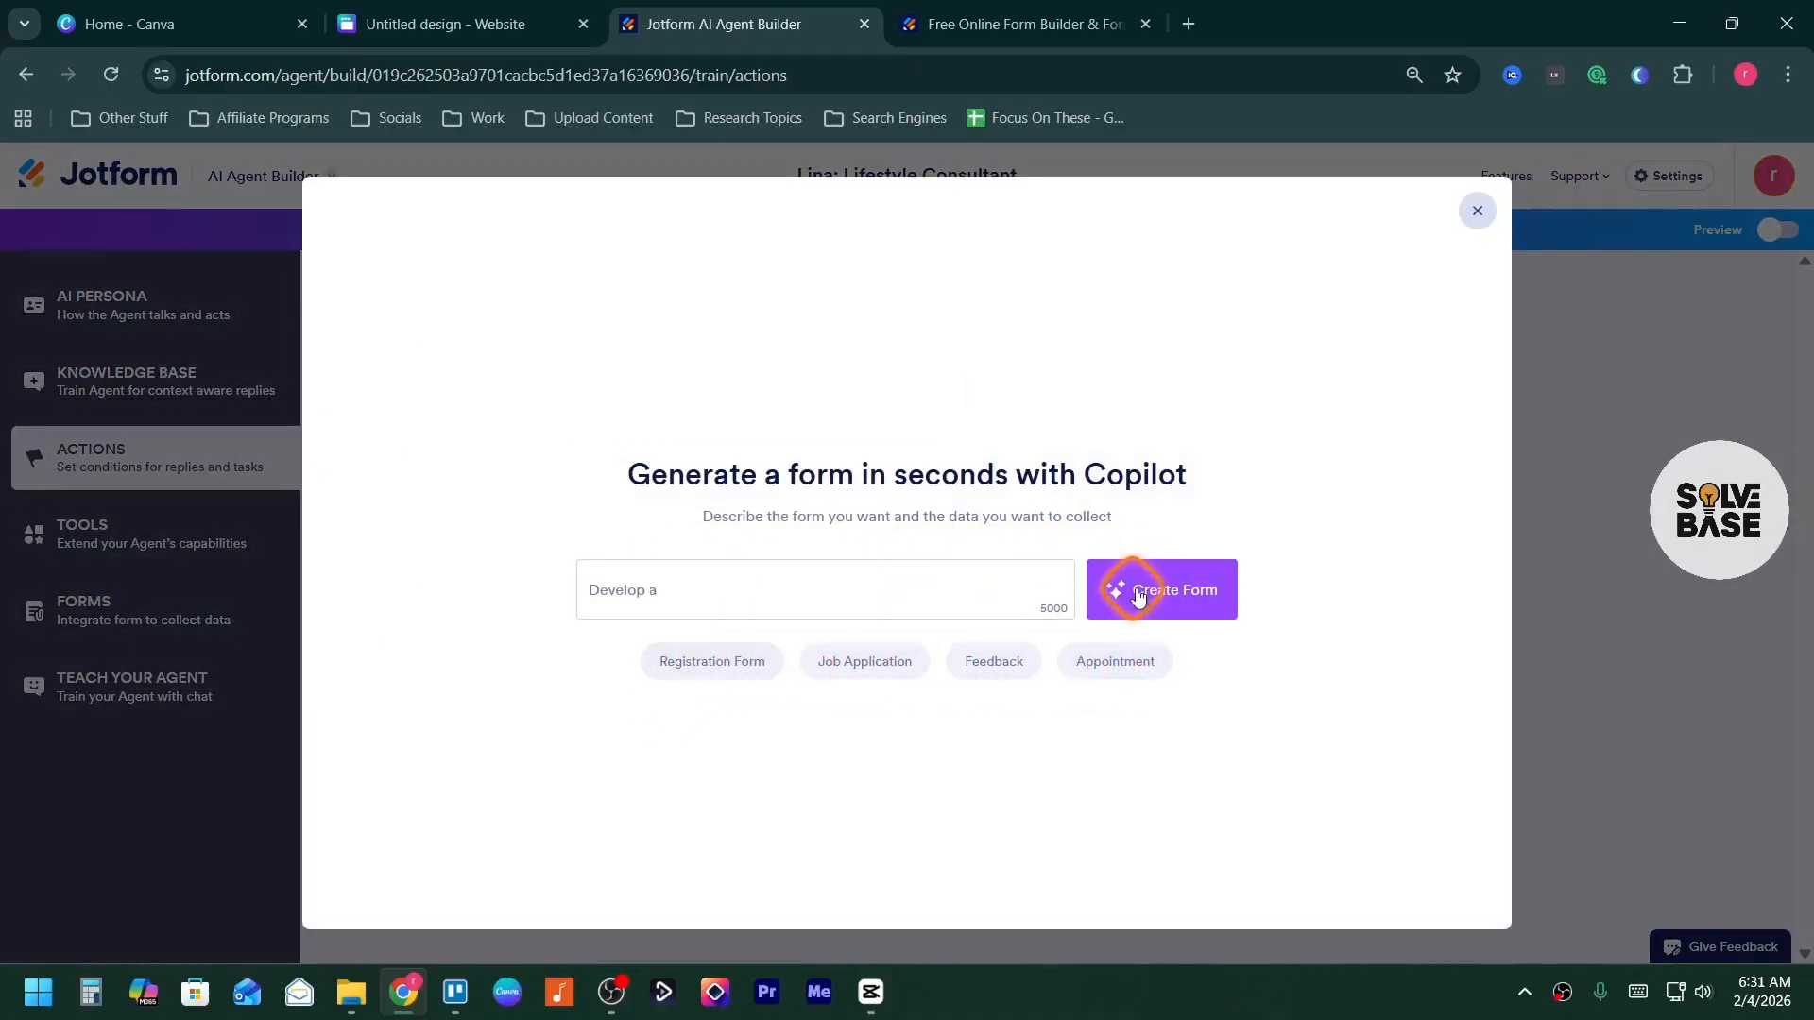
pyautogui.click(699, 661)
pyautogui.click(1176, 589)
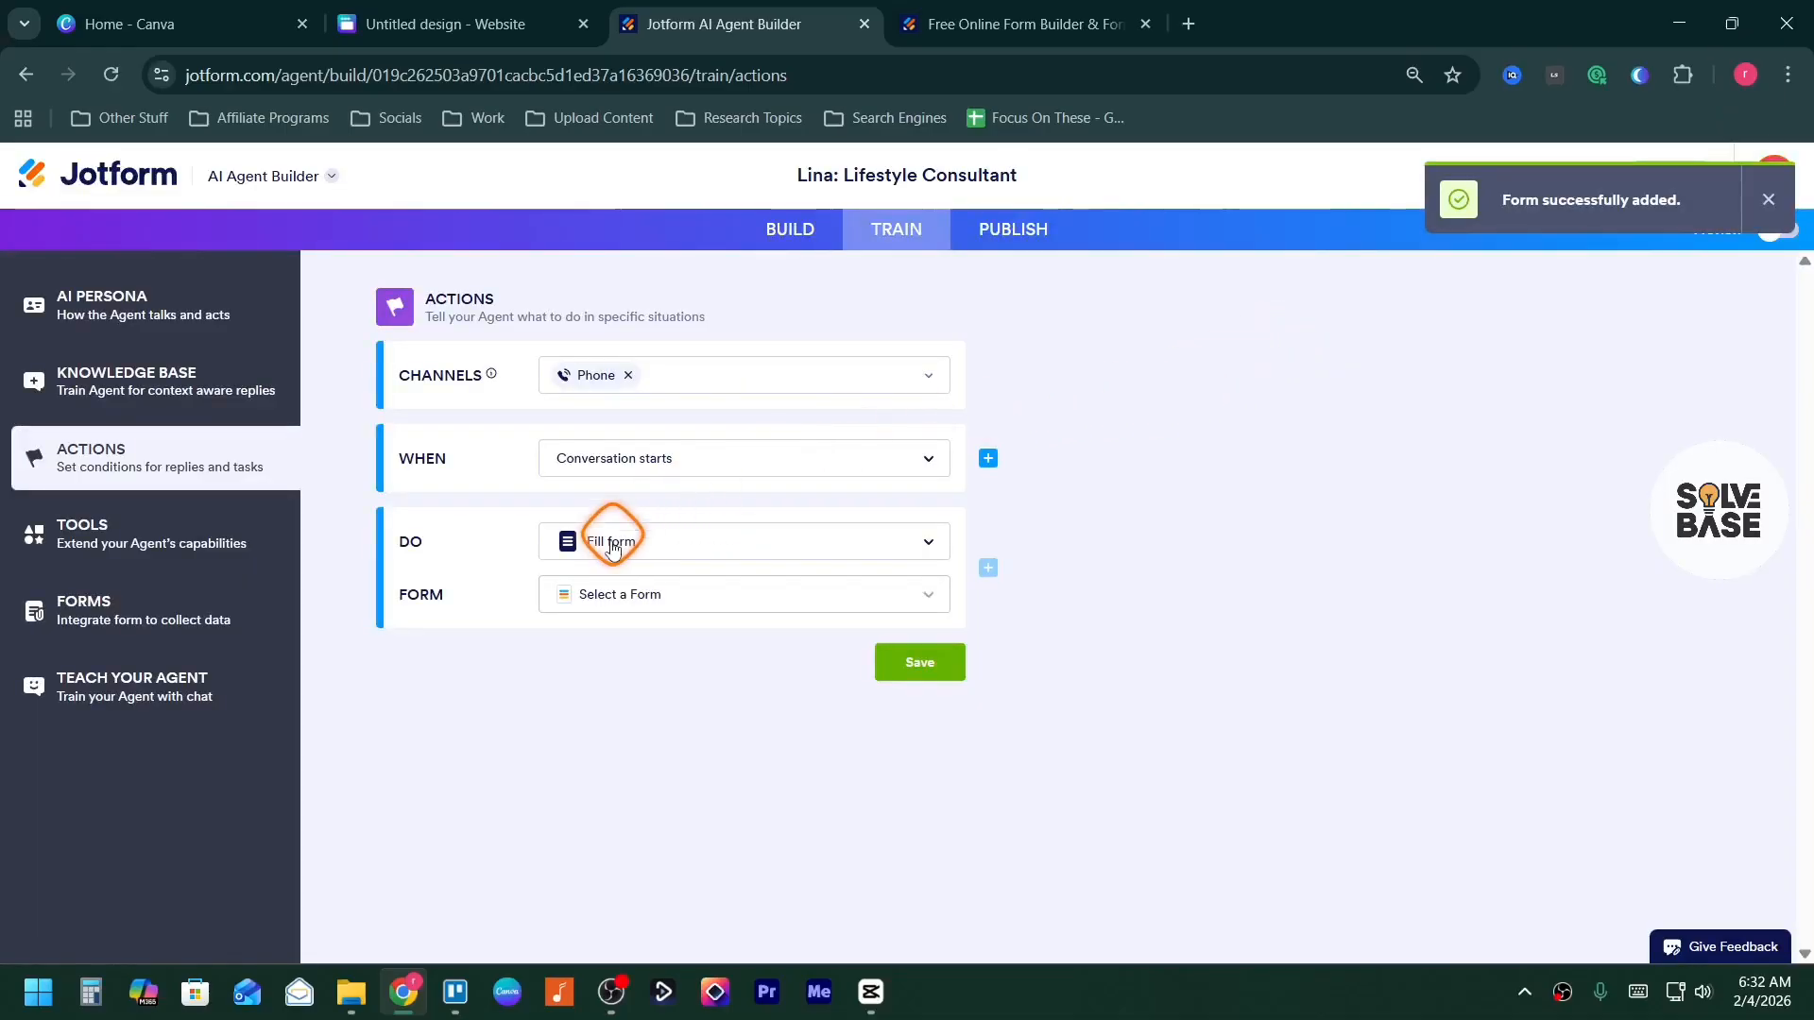
pyautogui.click(639, 593)
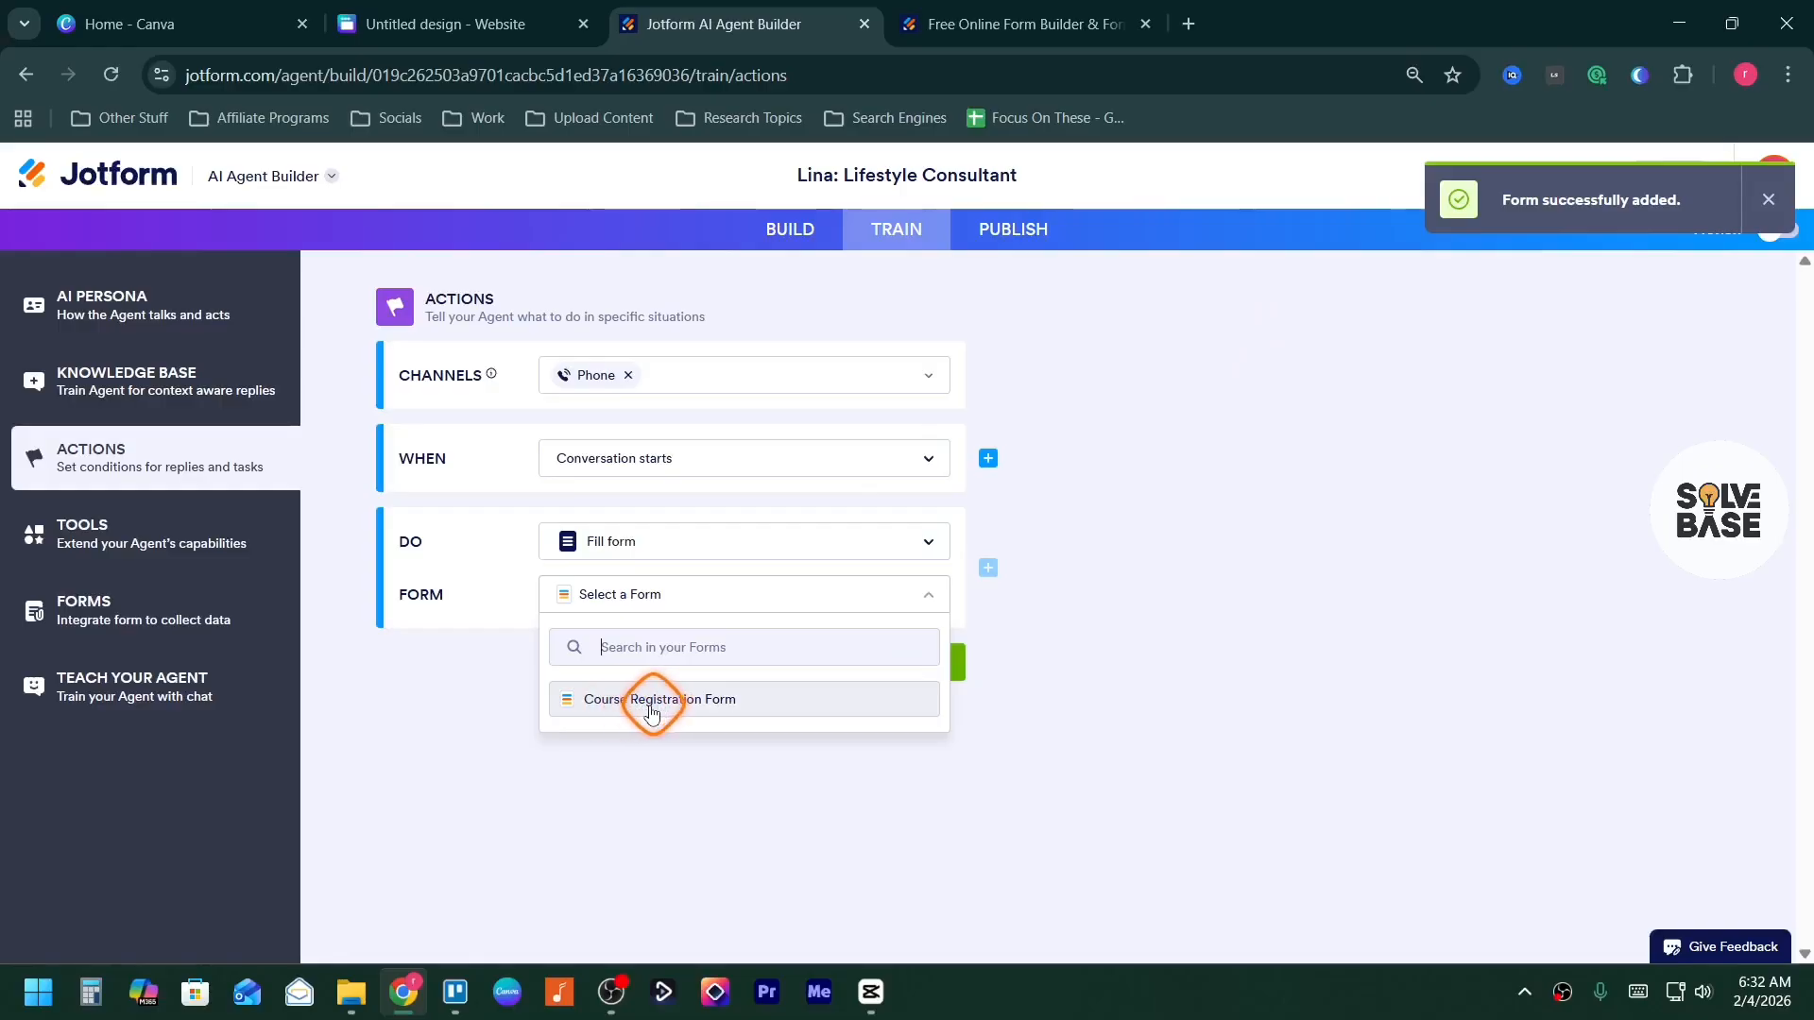
pyautogui.click(658, 709)
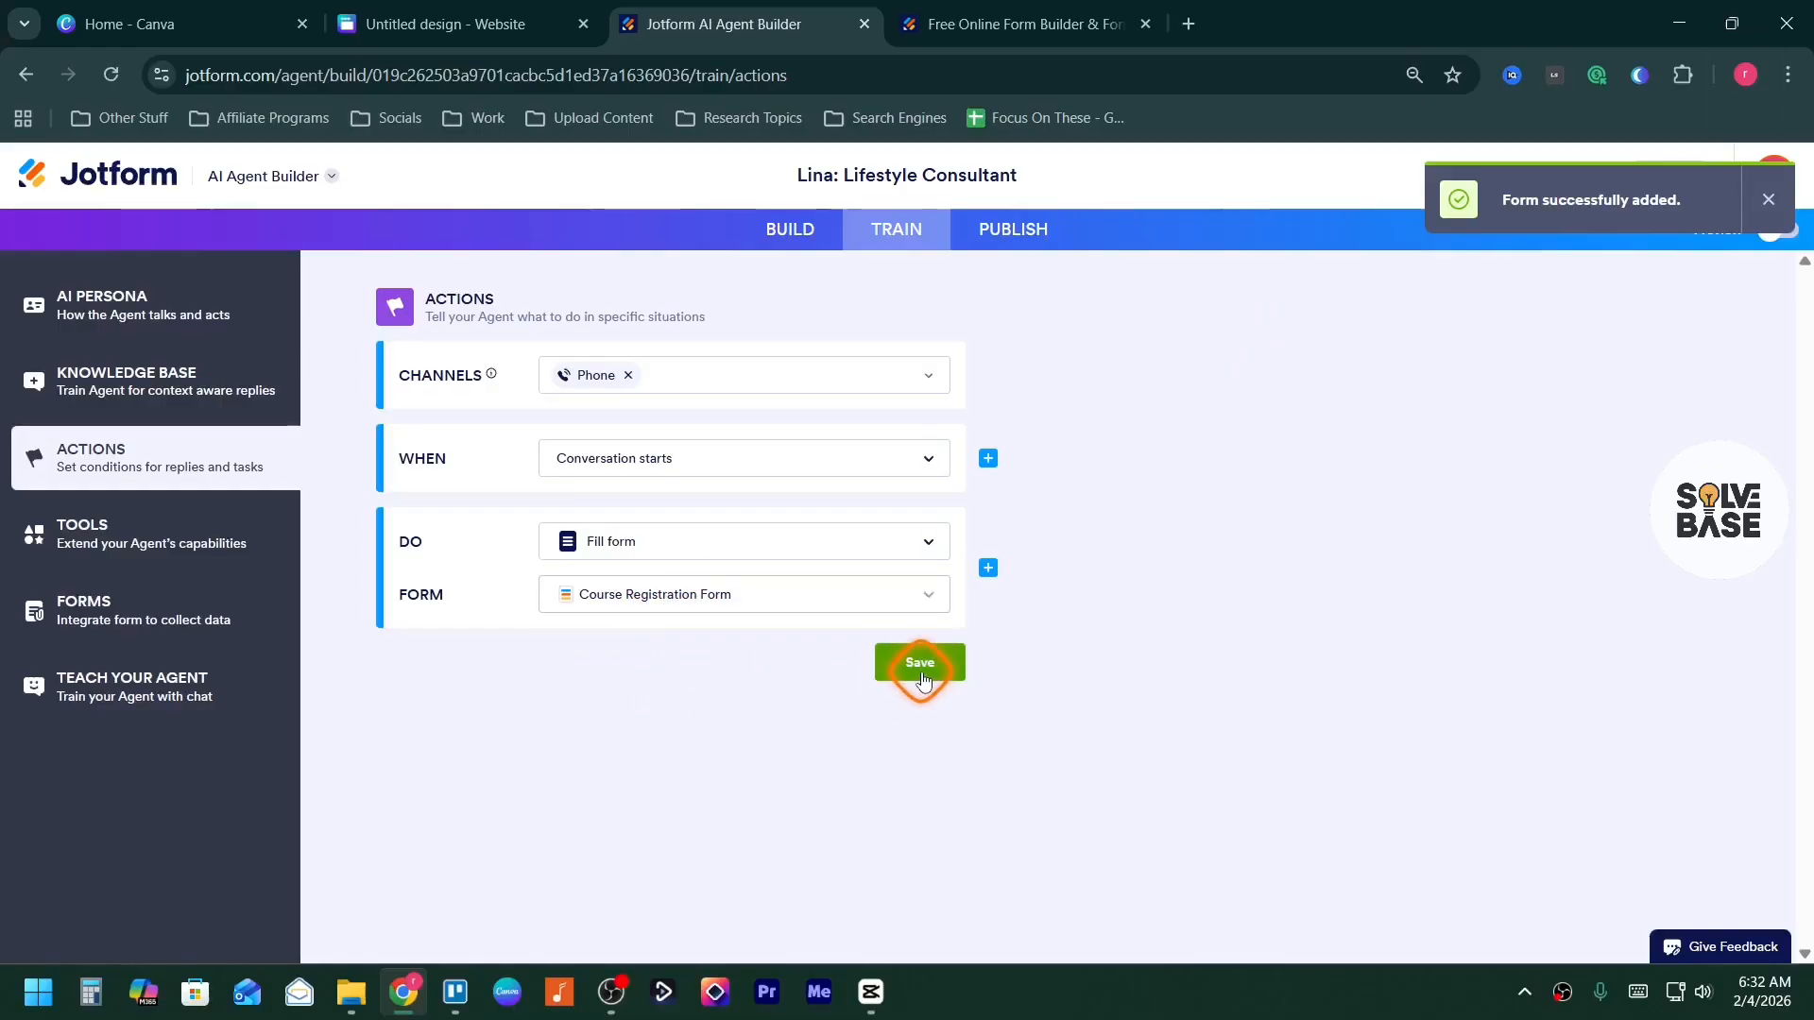
# Browse the tools available for extending the agent's capabilities, from Shopify to Show Location and Show Presentation
pyautogui.click(143, 543)
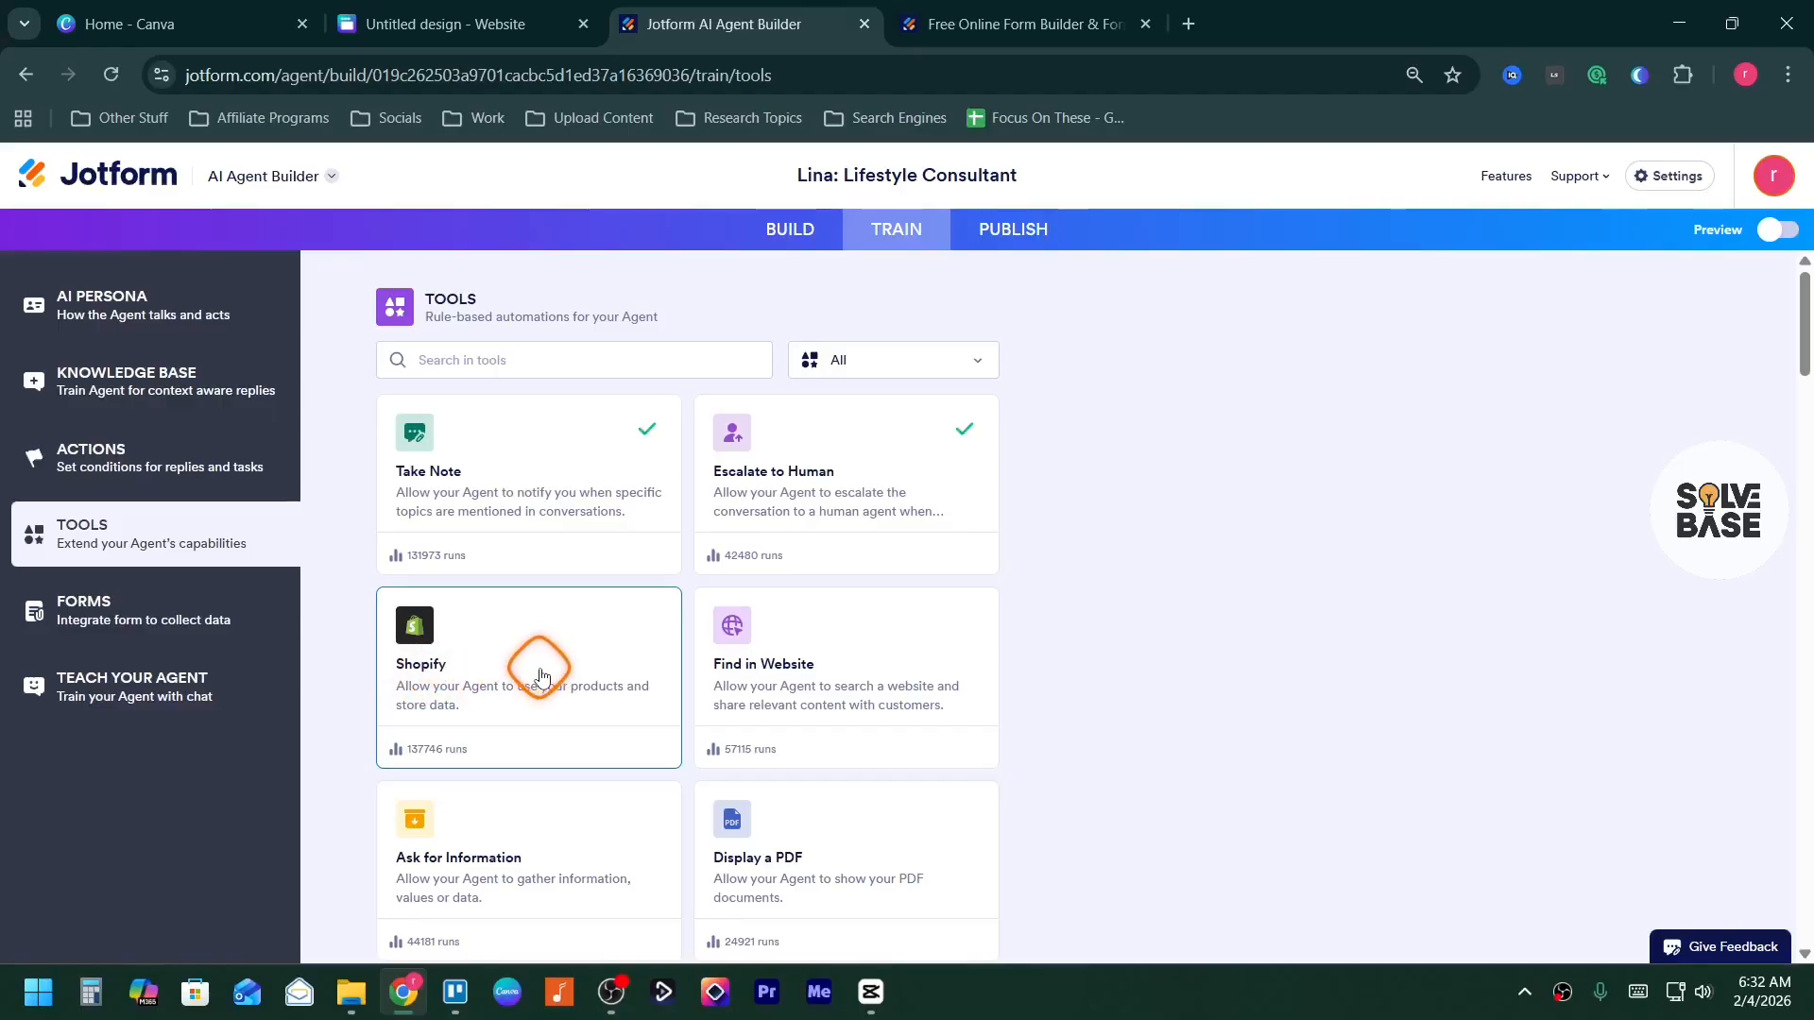
pyautogui.scroll(-1, 842, 757)
pyautogui.scroll(-1, 668, 733)
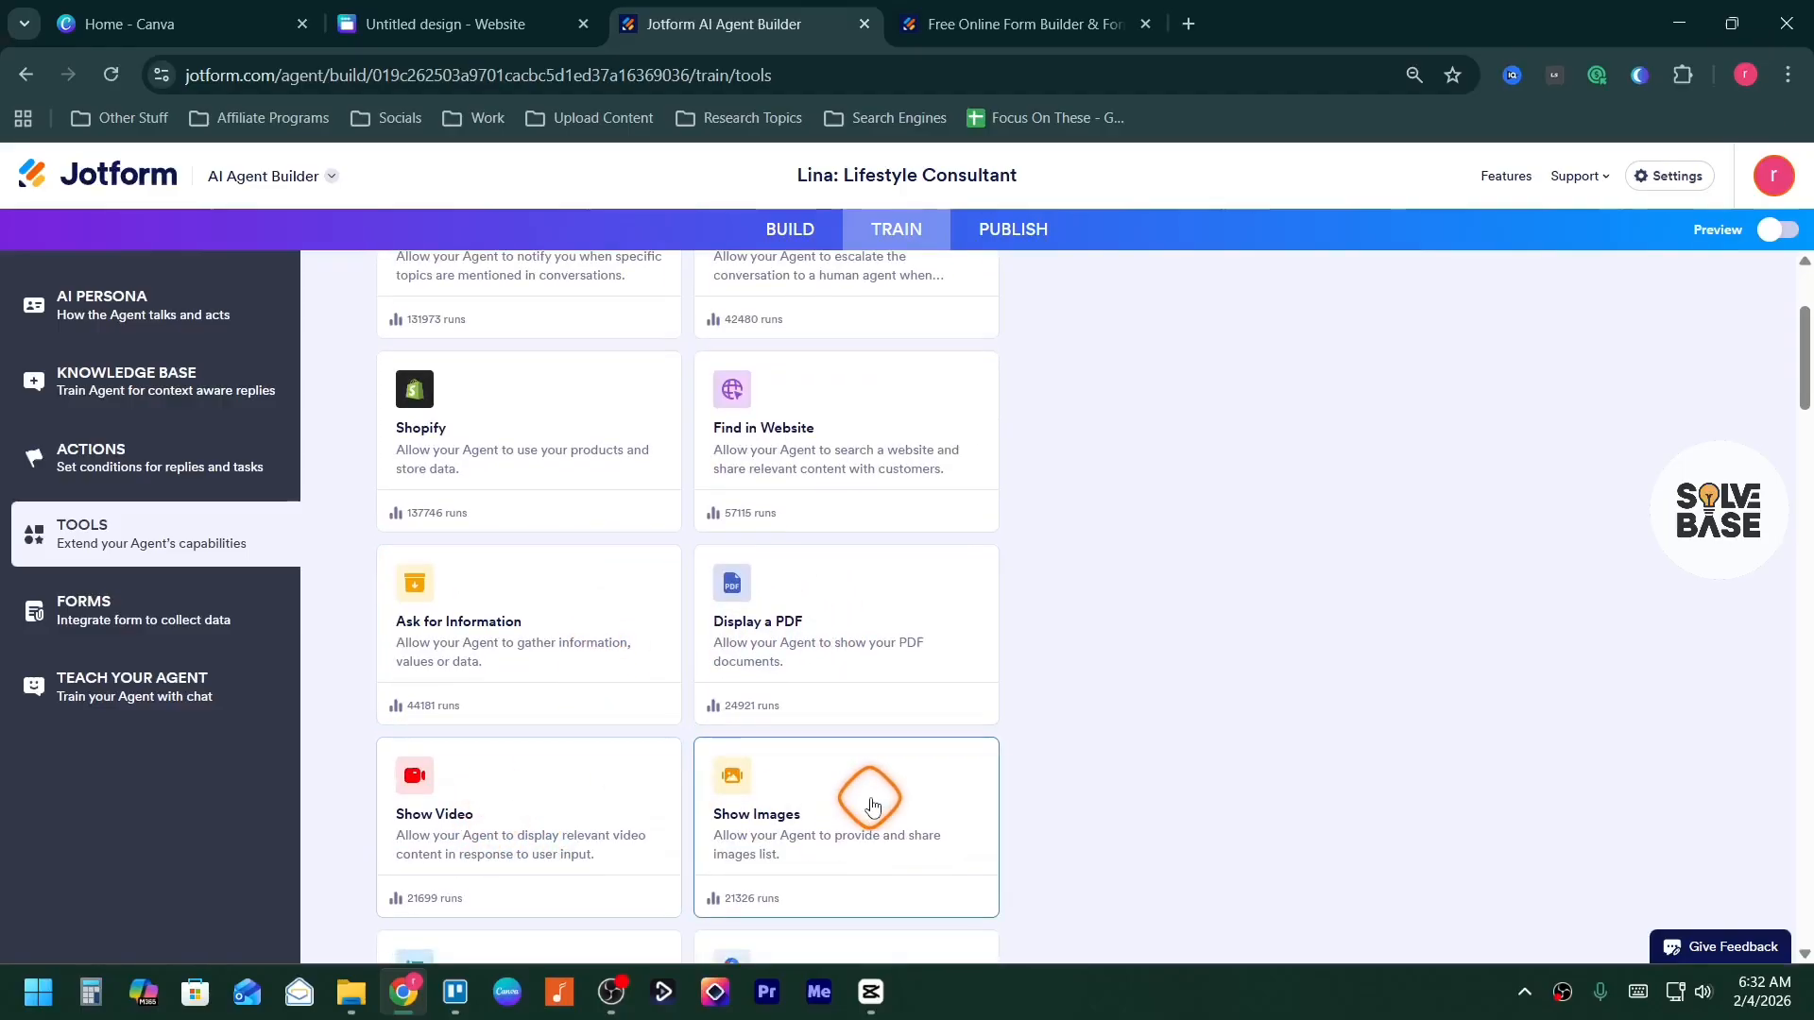
pyautogui.scroll(-2, 863, 797)
pyautogui.scroll(-1, 753, 770)
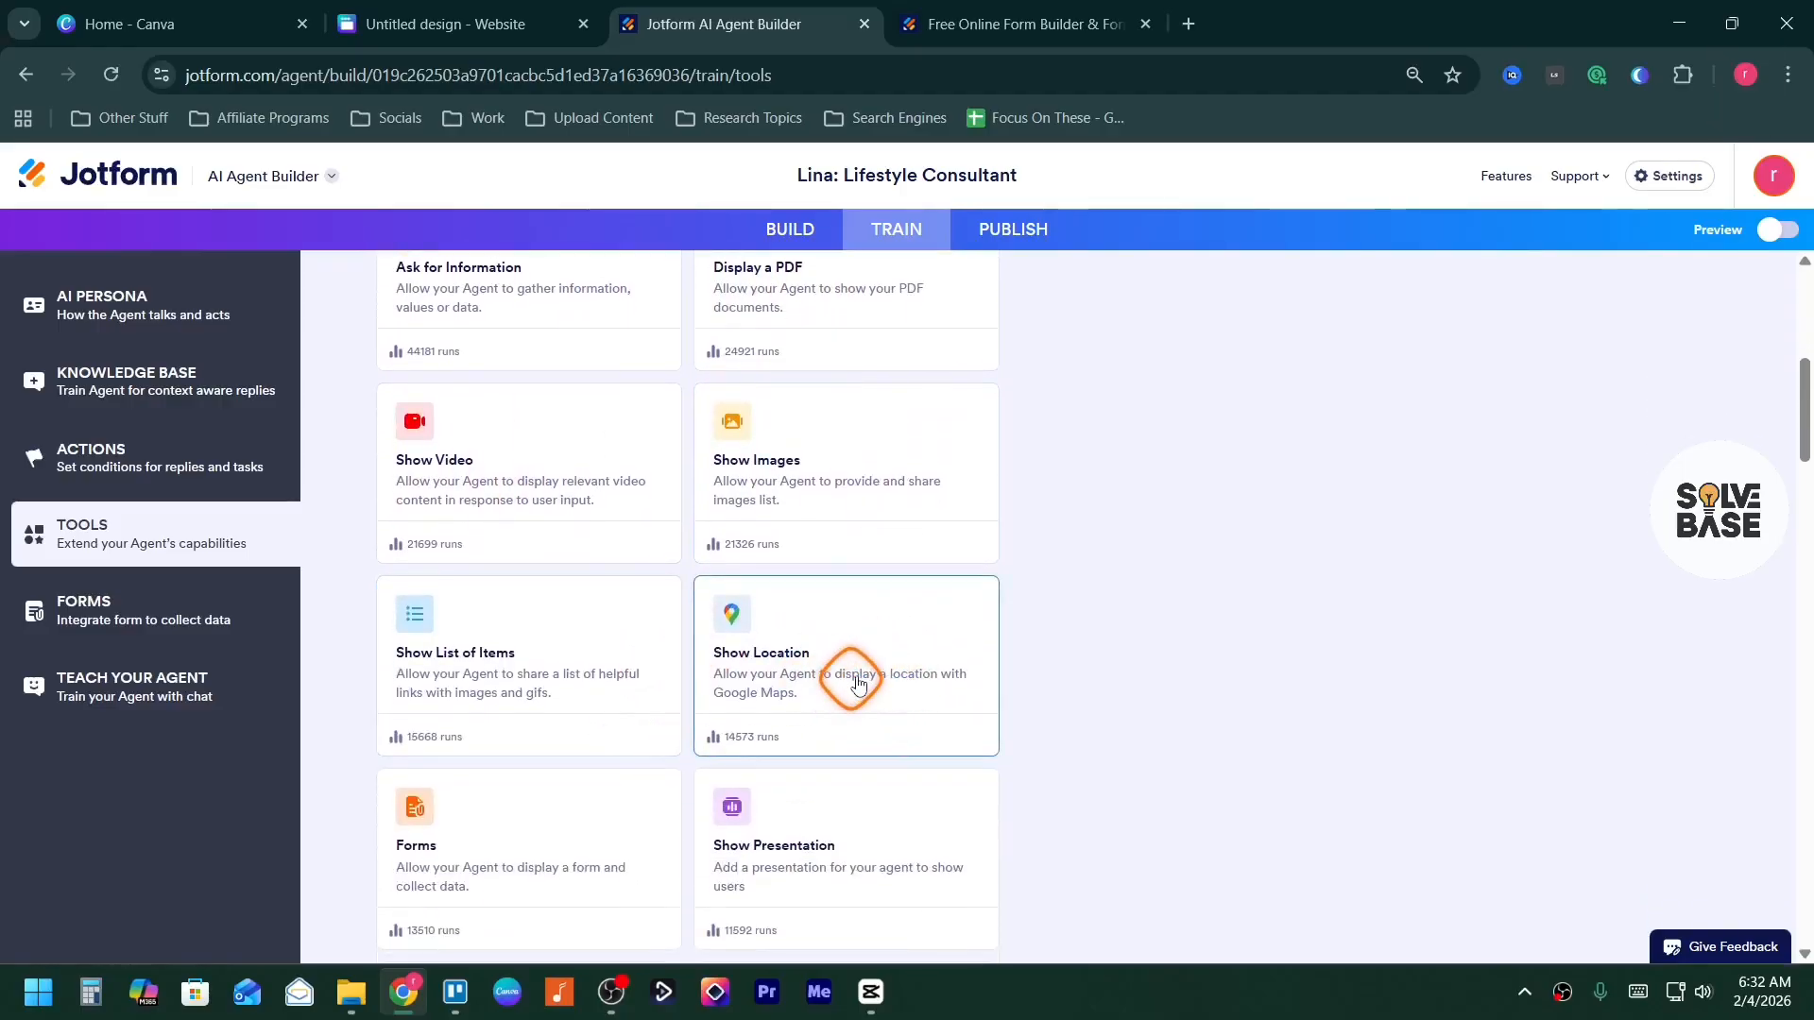
# Examine the Course Registration Form's agent question settings and return to the list of connected forms
pyautogui.click(127, 623)
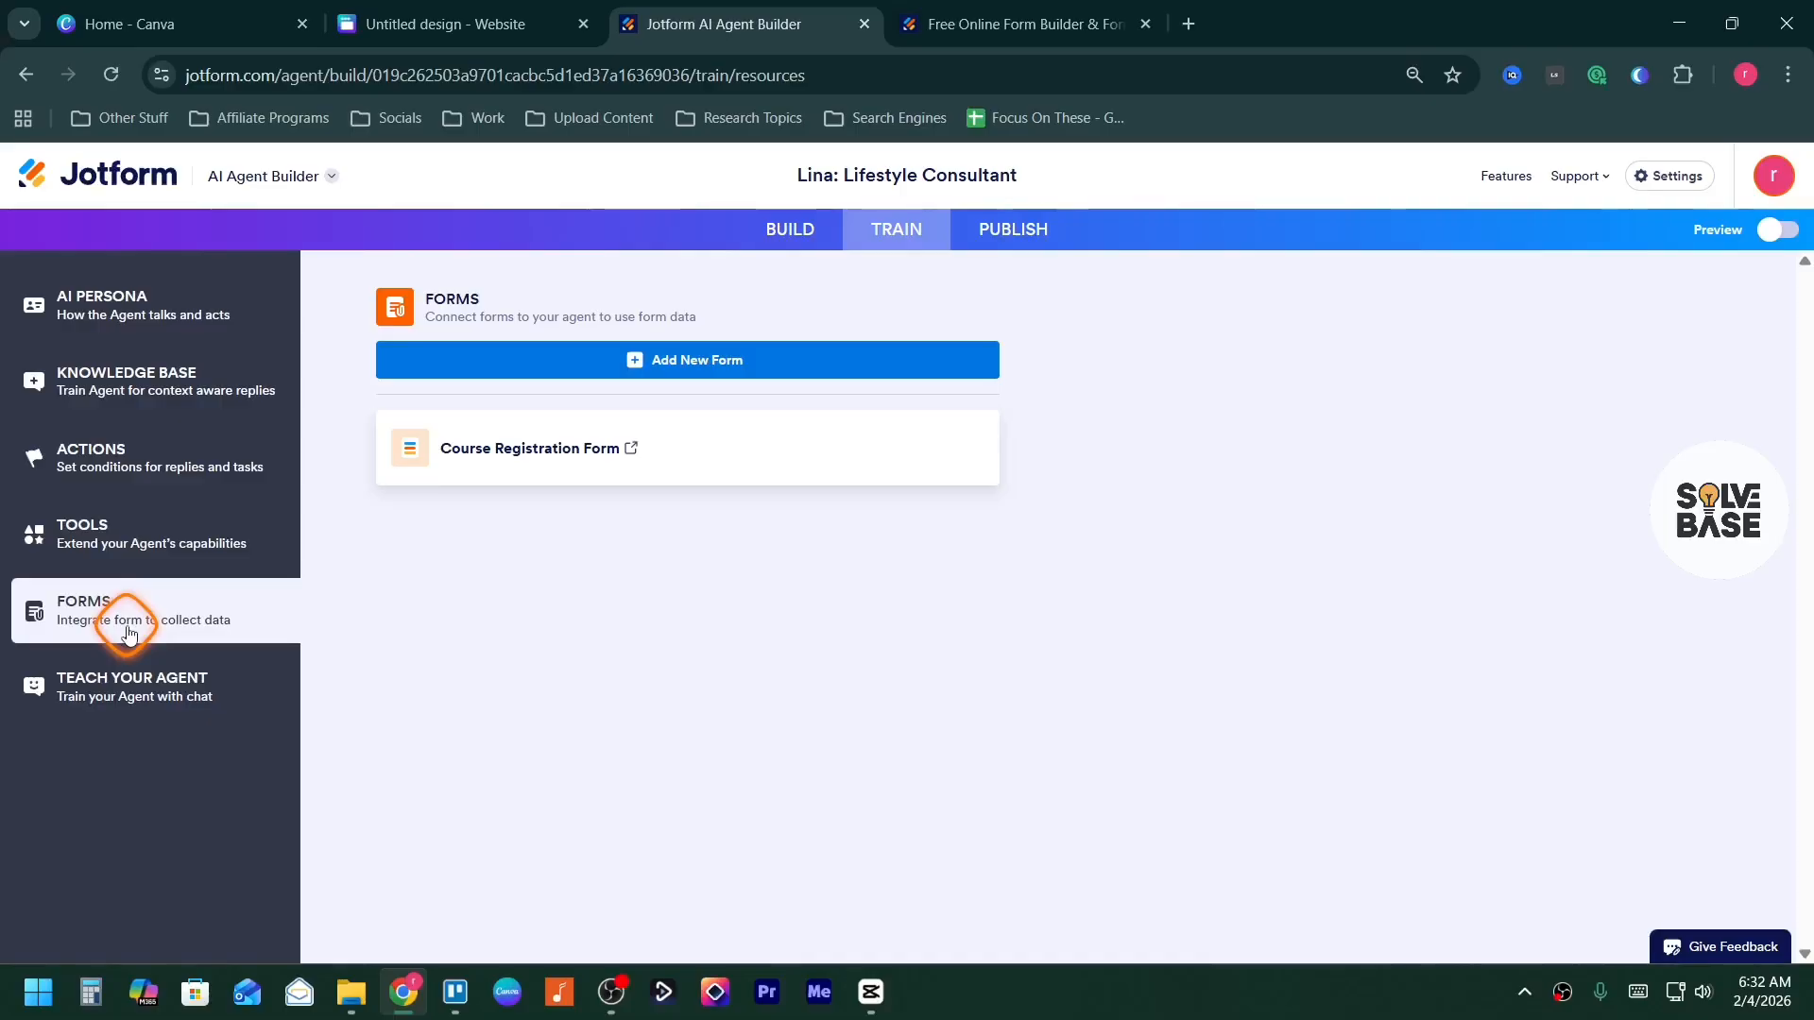
pyautogui.moveTo(963, 452)
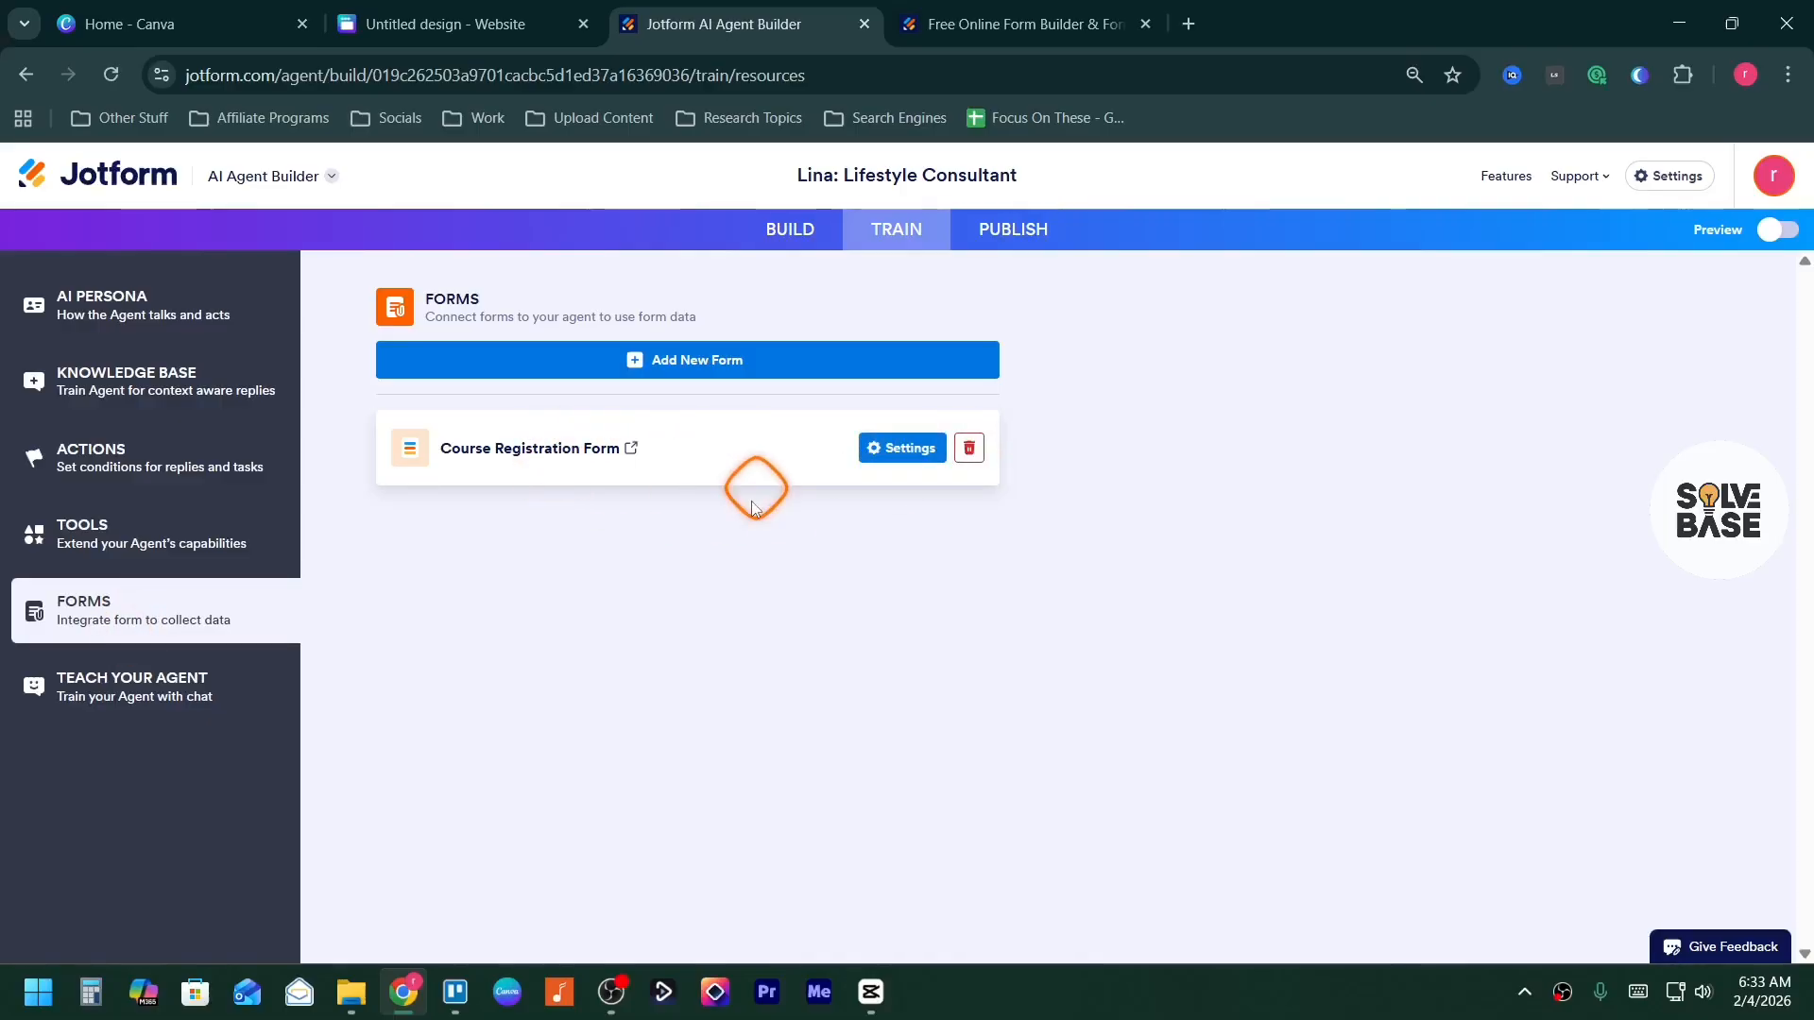
pyautogui.click(888, 447)
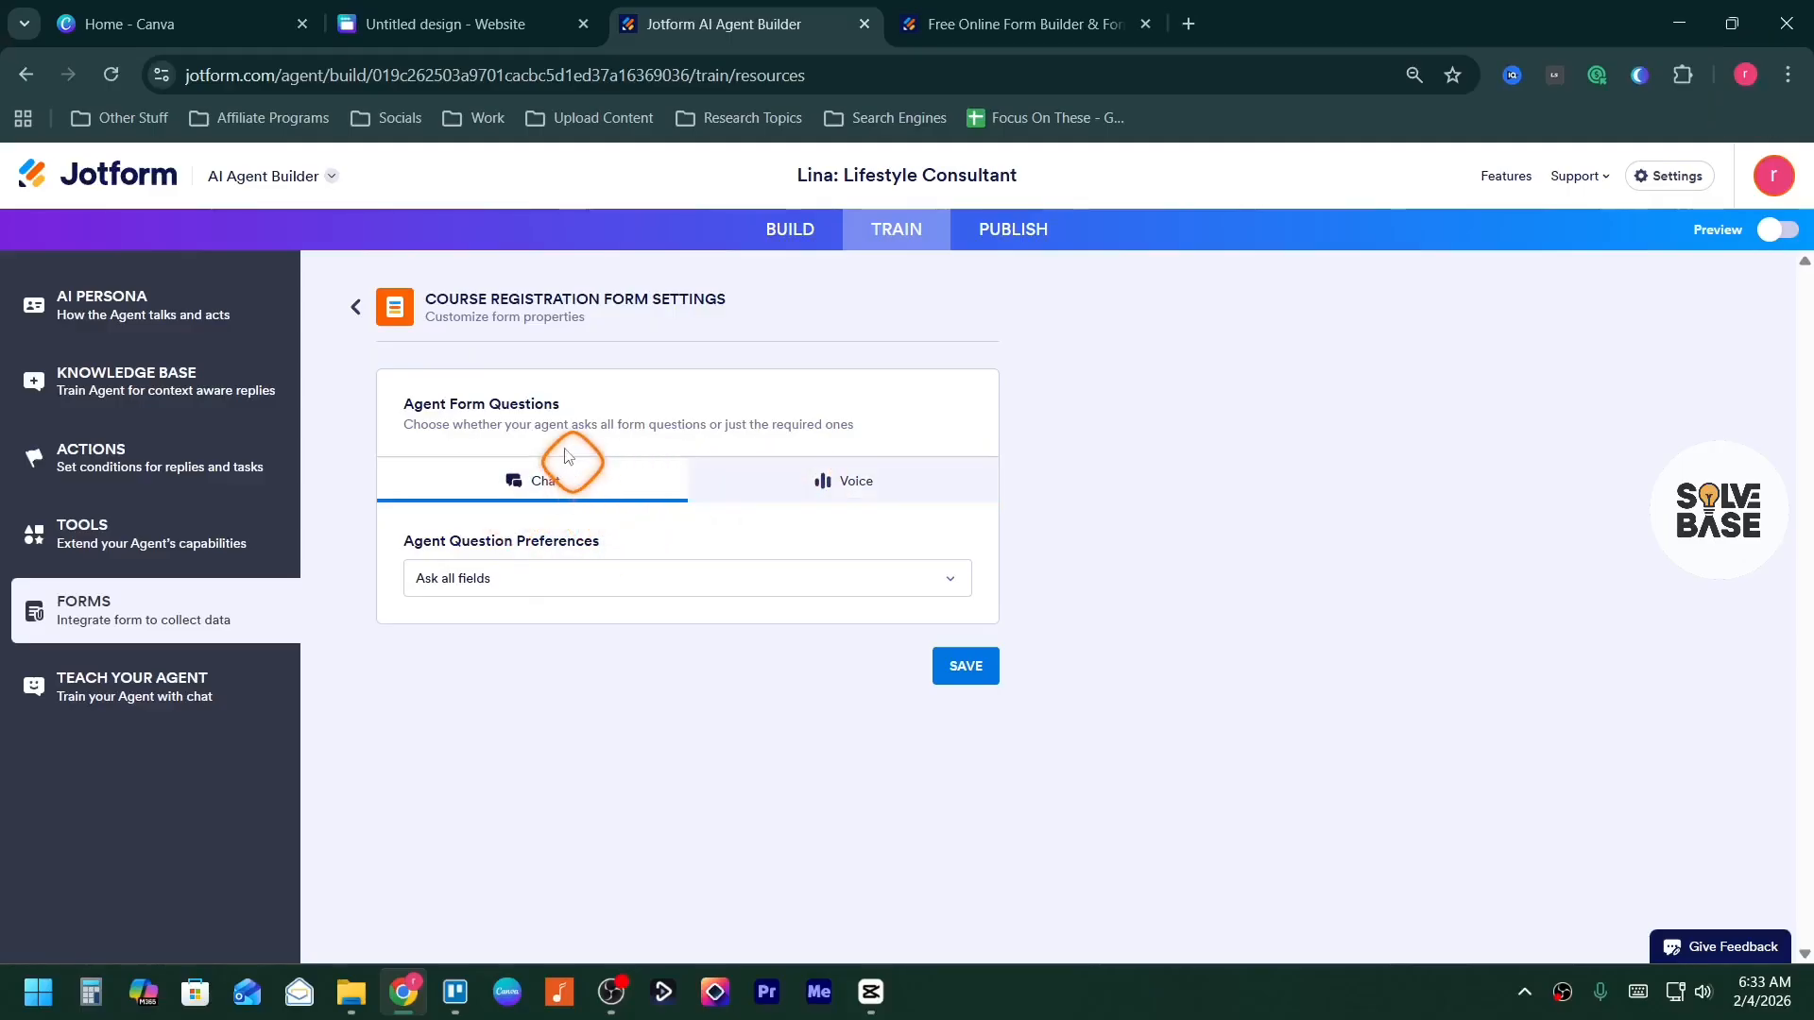
pyautogui.click(355, 307)
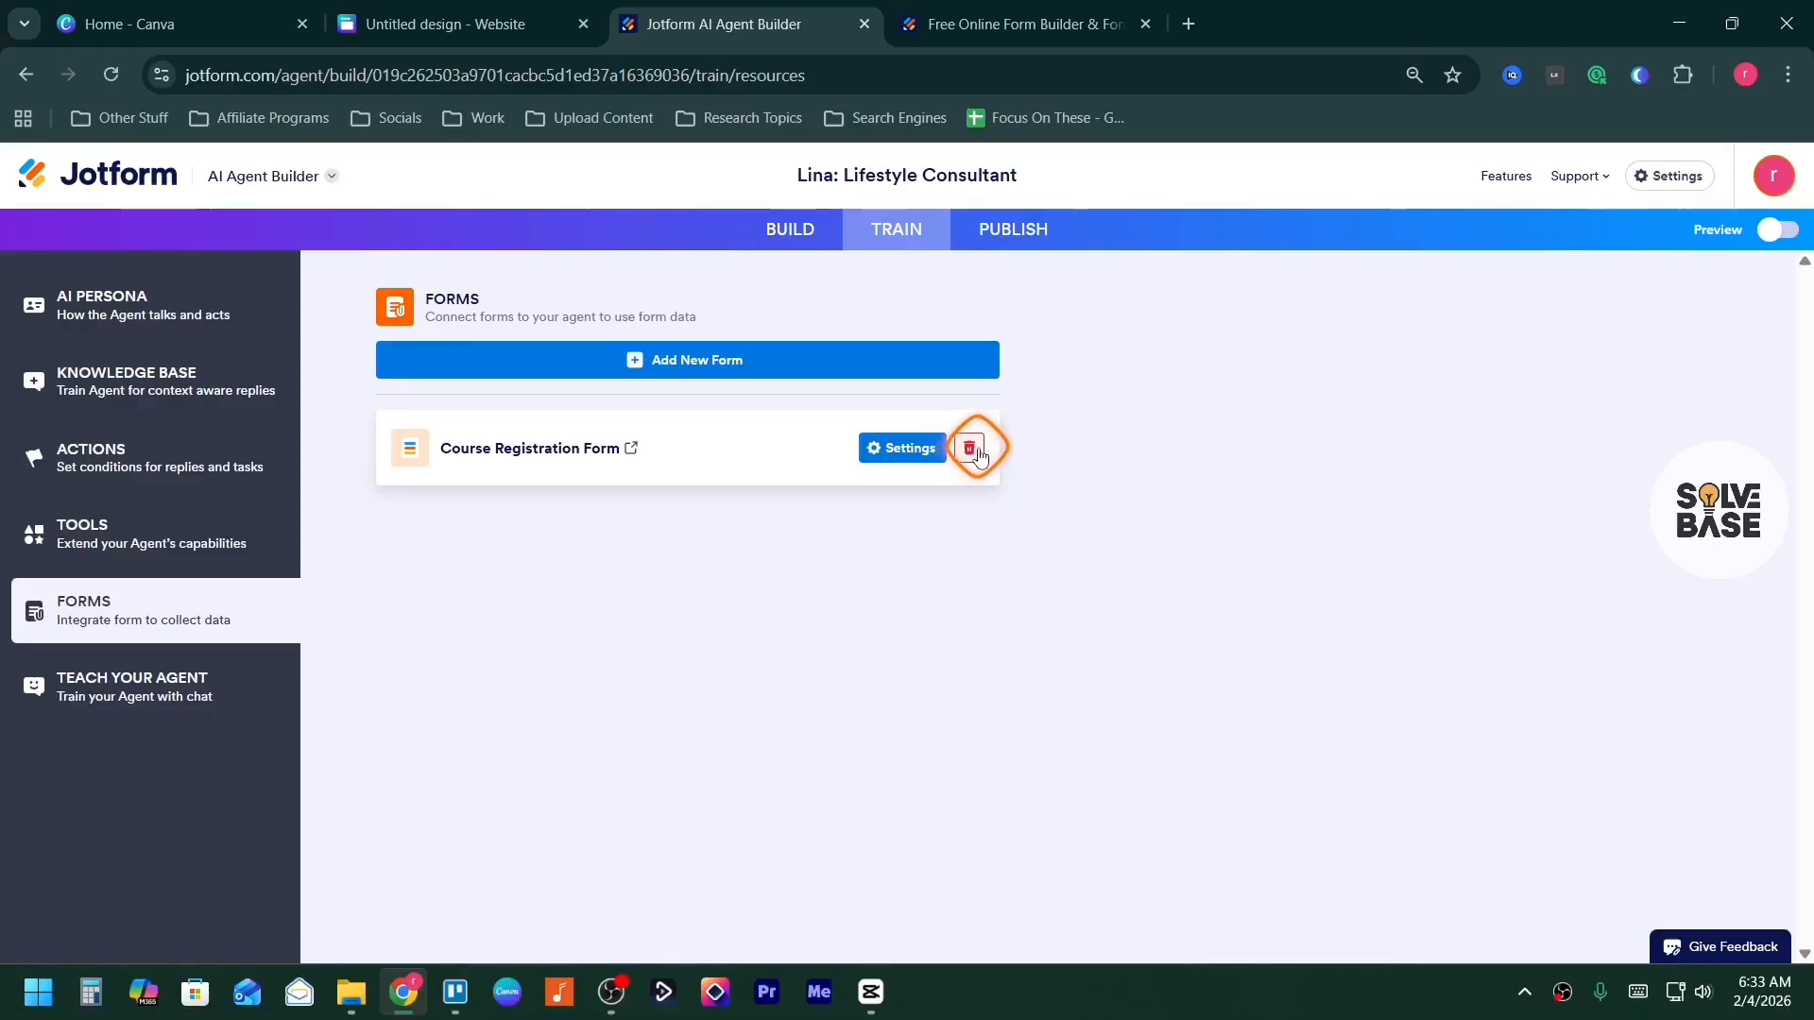
# Review the Teach Your Agent section and the agent's publishing channels, including WhatsApp, WordPress and Canva AI Chatbot
pyautogui.click(142, 688)
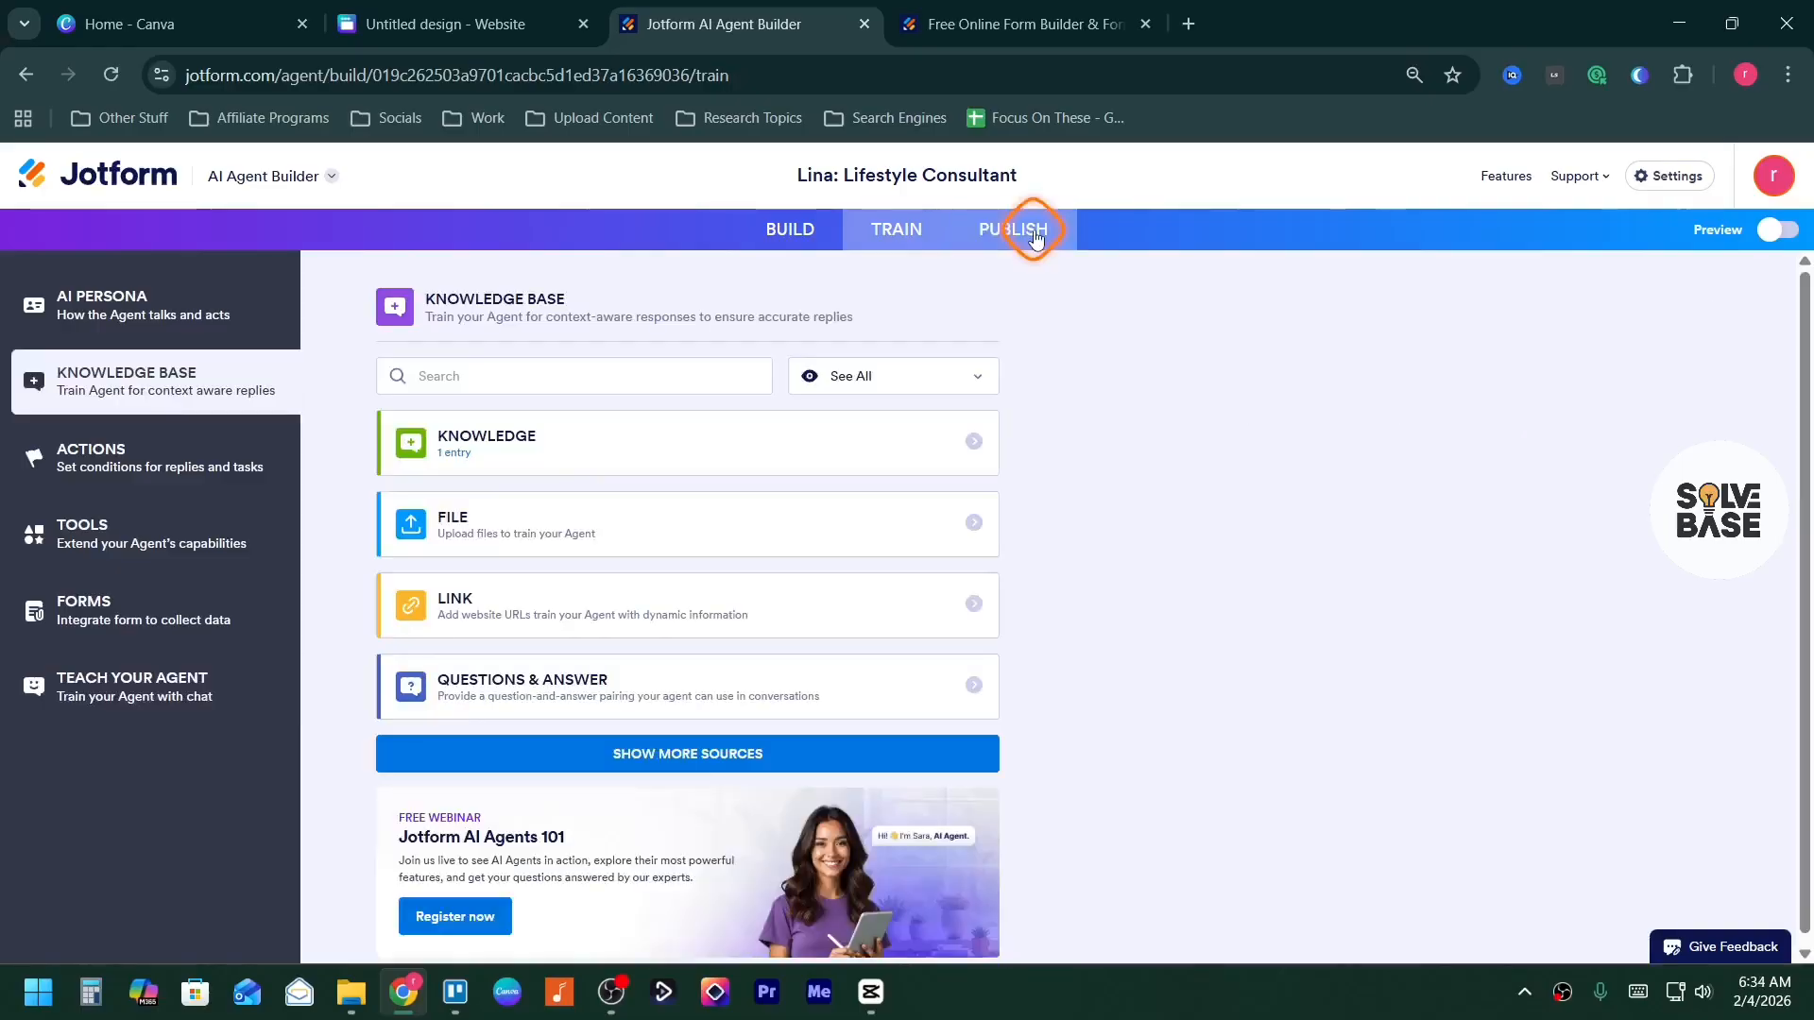
pyautogui.click(1035, 237)
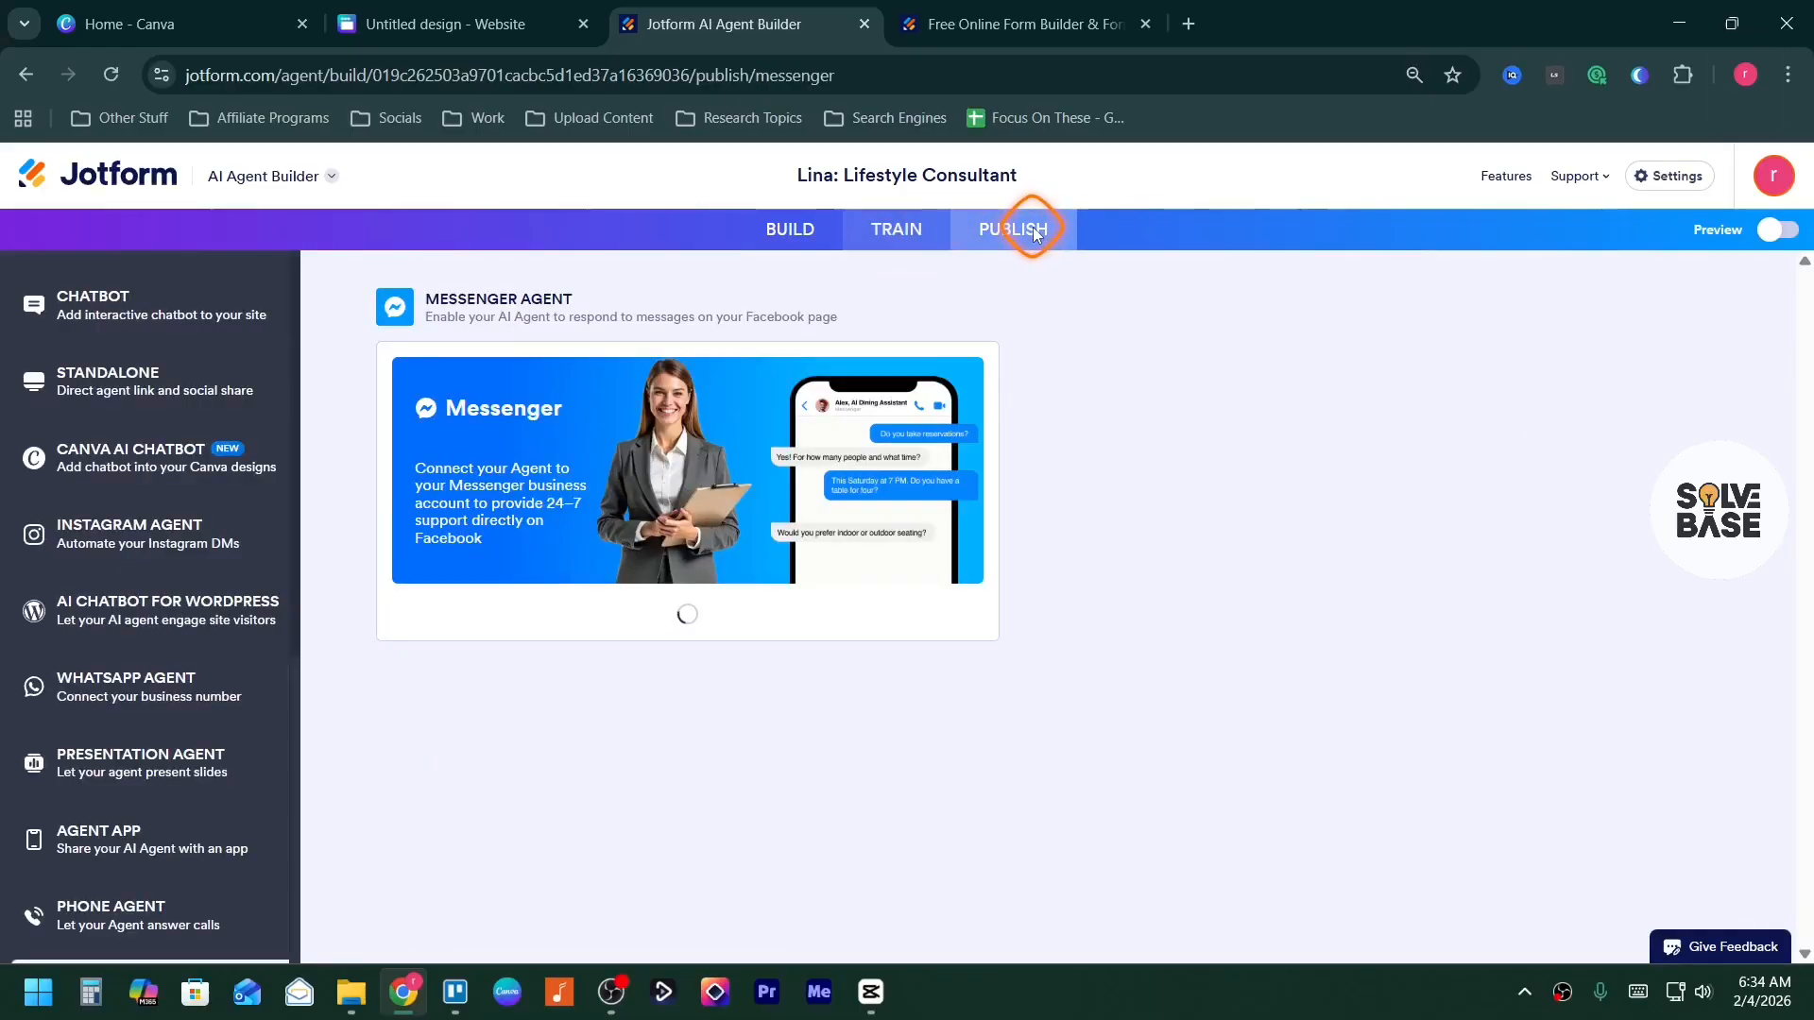
pyautogui.click(659, 381)
pyautogui.click(107, 697)
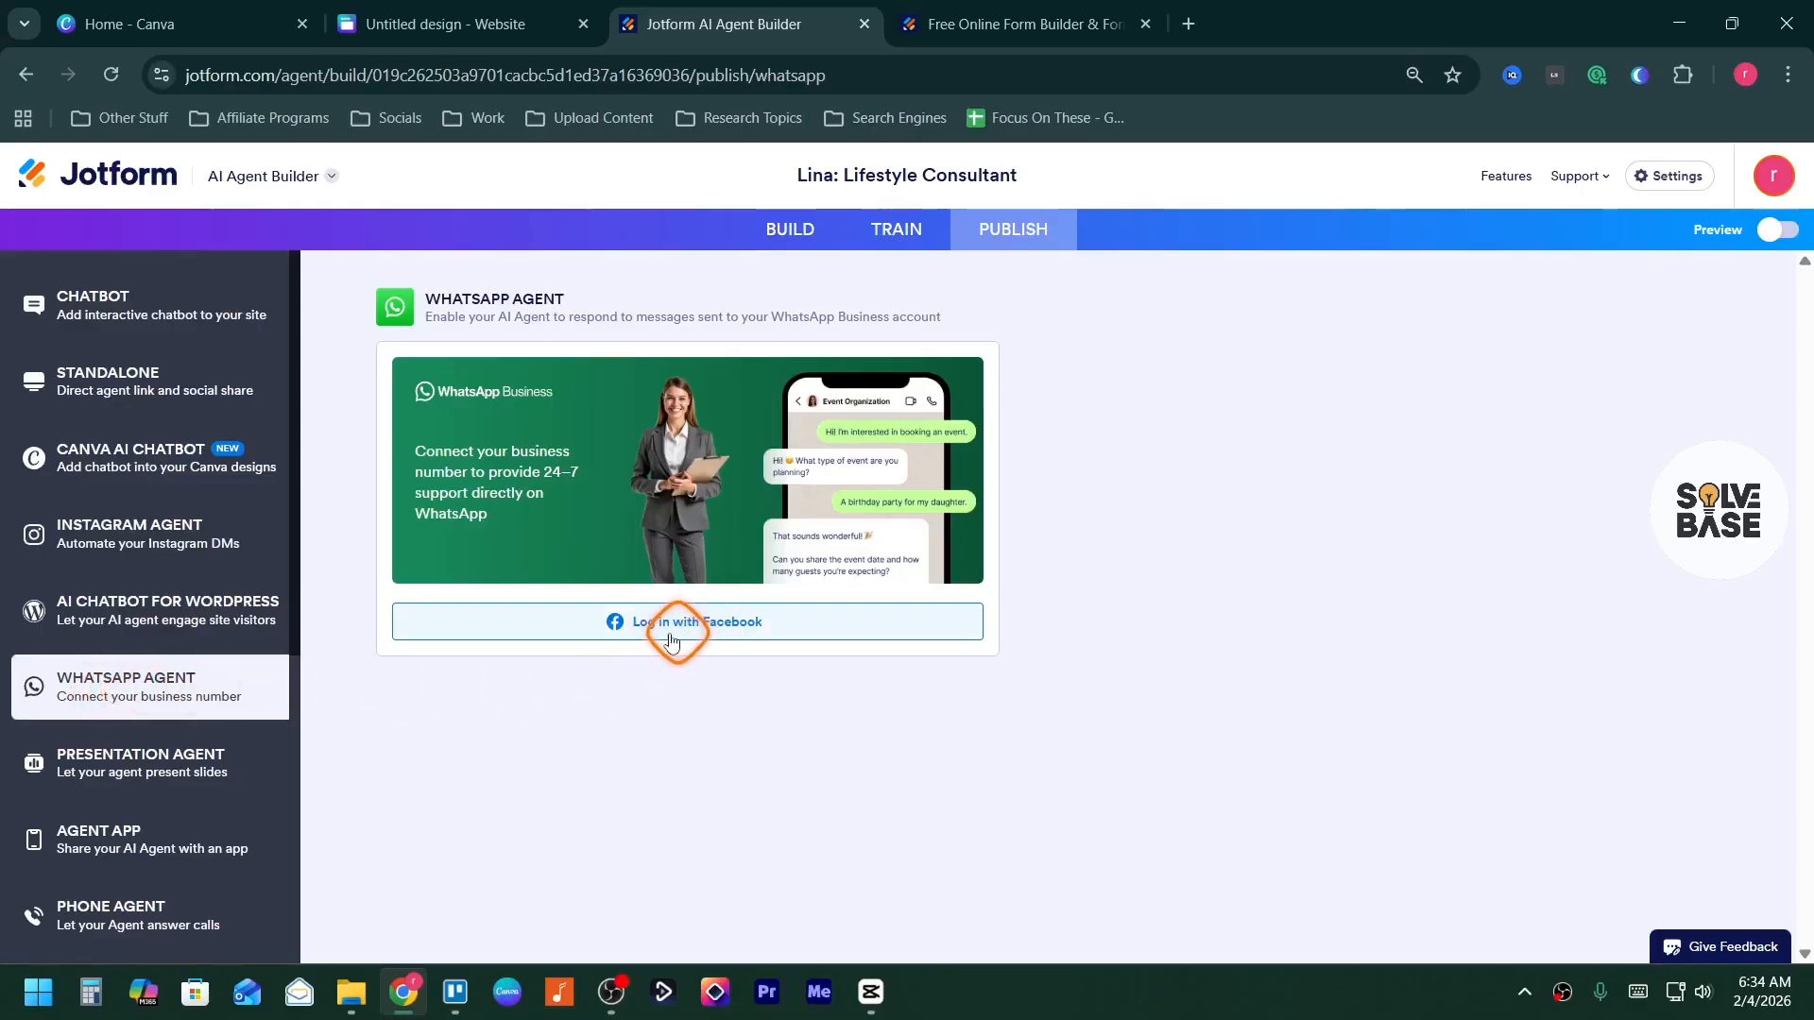
pyautogui.click(132, 614)
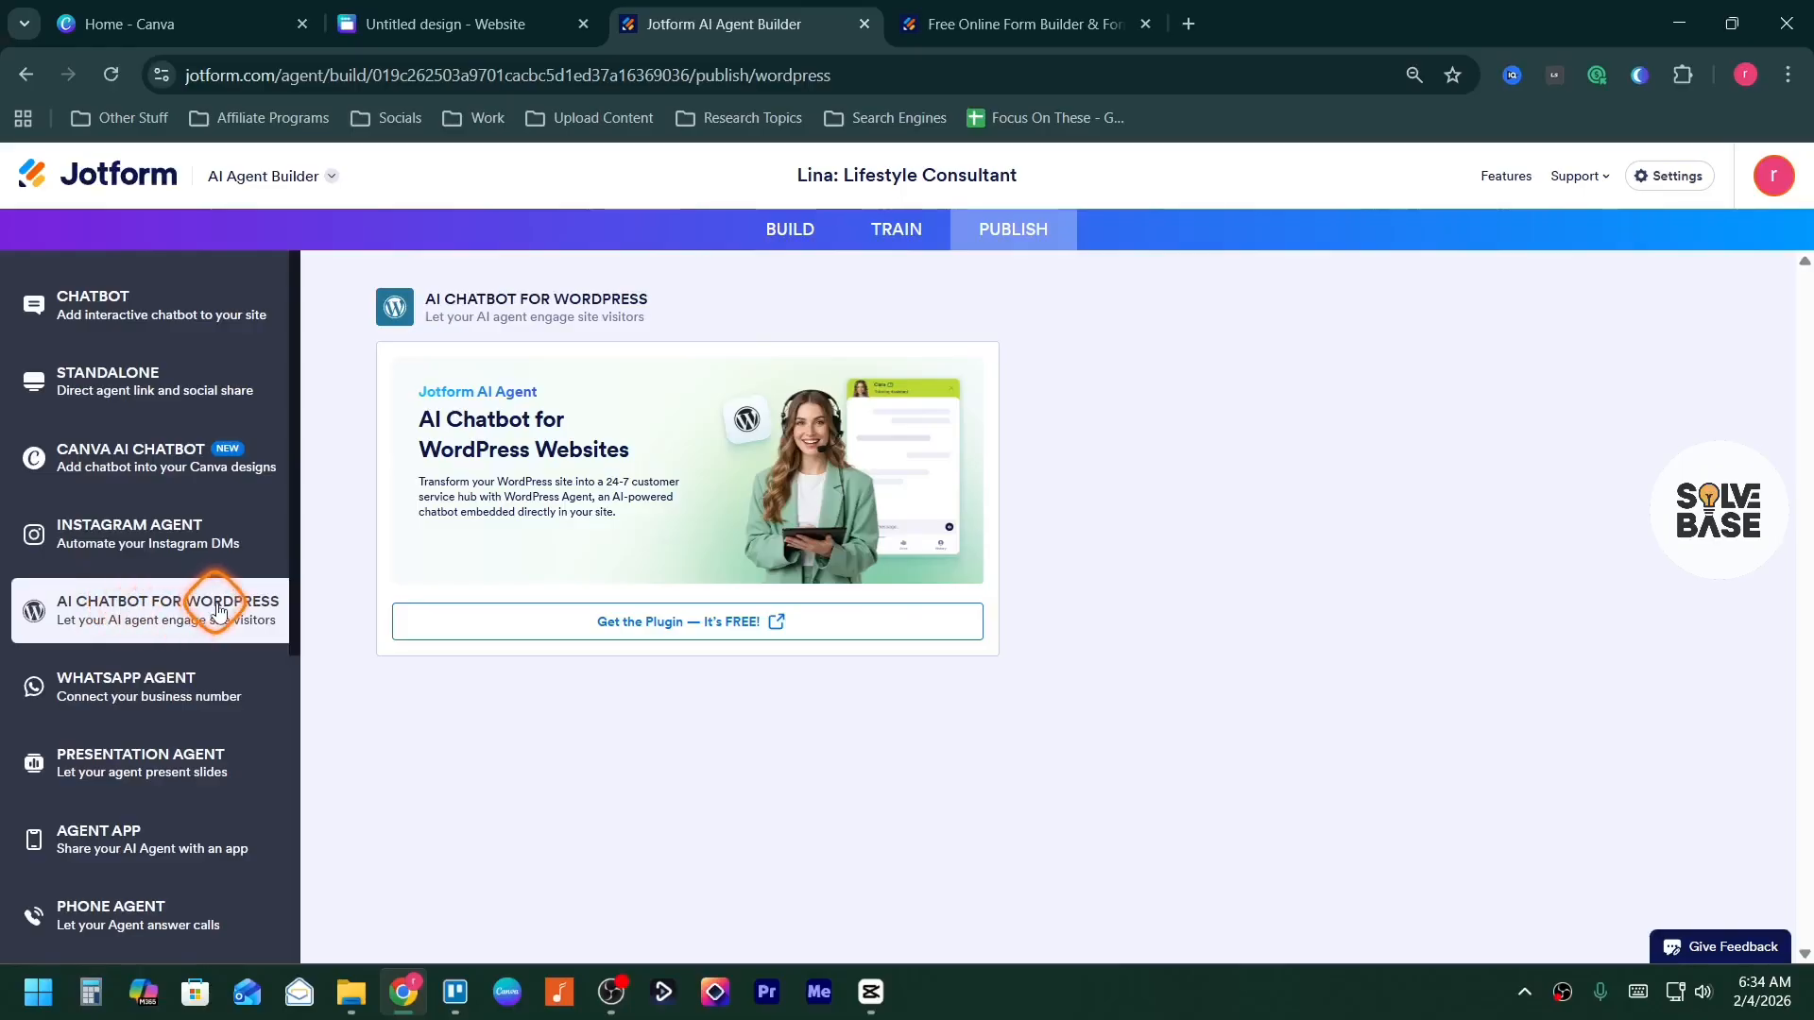
pyautogui.click(76, 458)
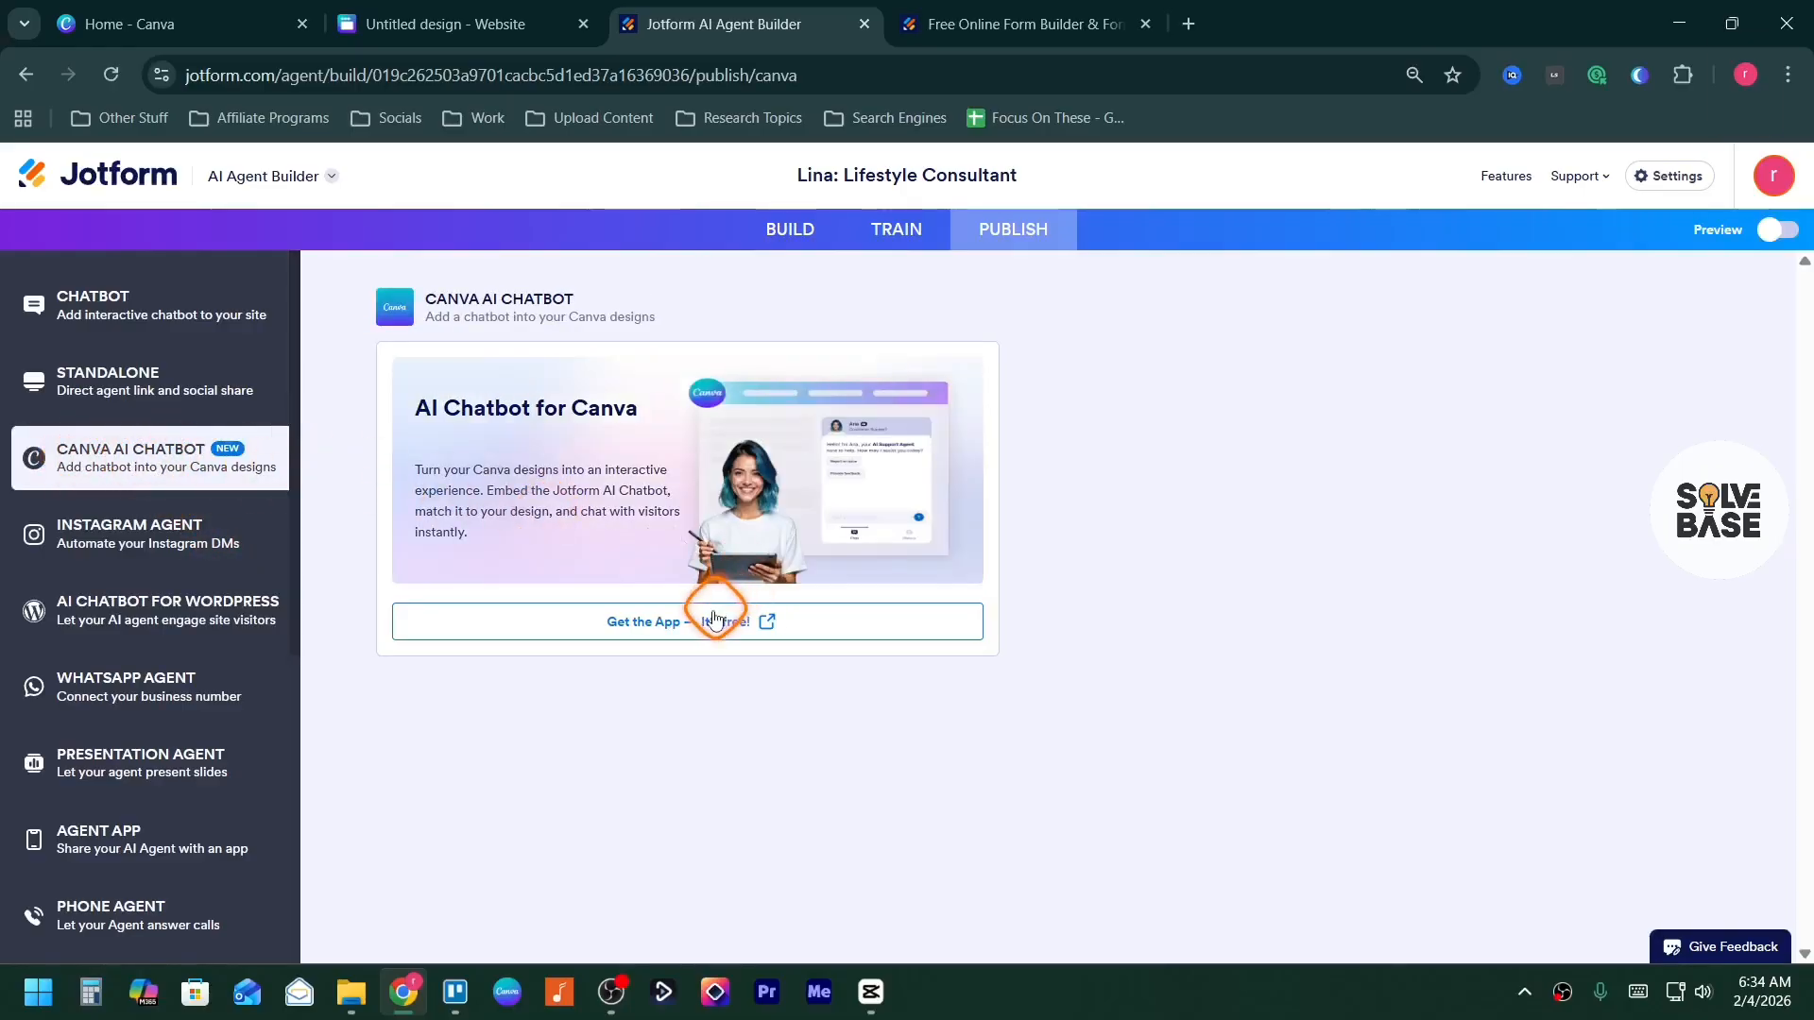
# Switch to the Canva website design and connect the Jotform AI Chatbot app to the Jotform account
pyautogui.click(427, 23)
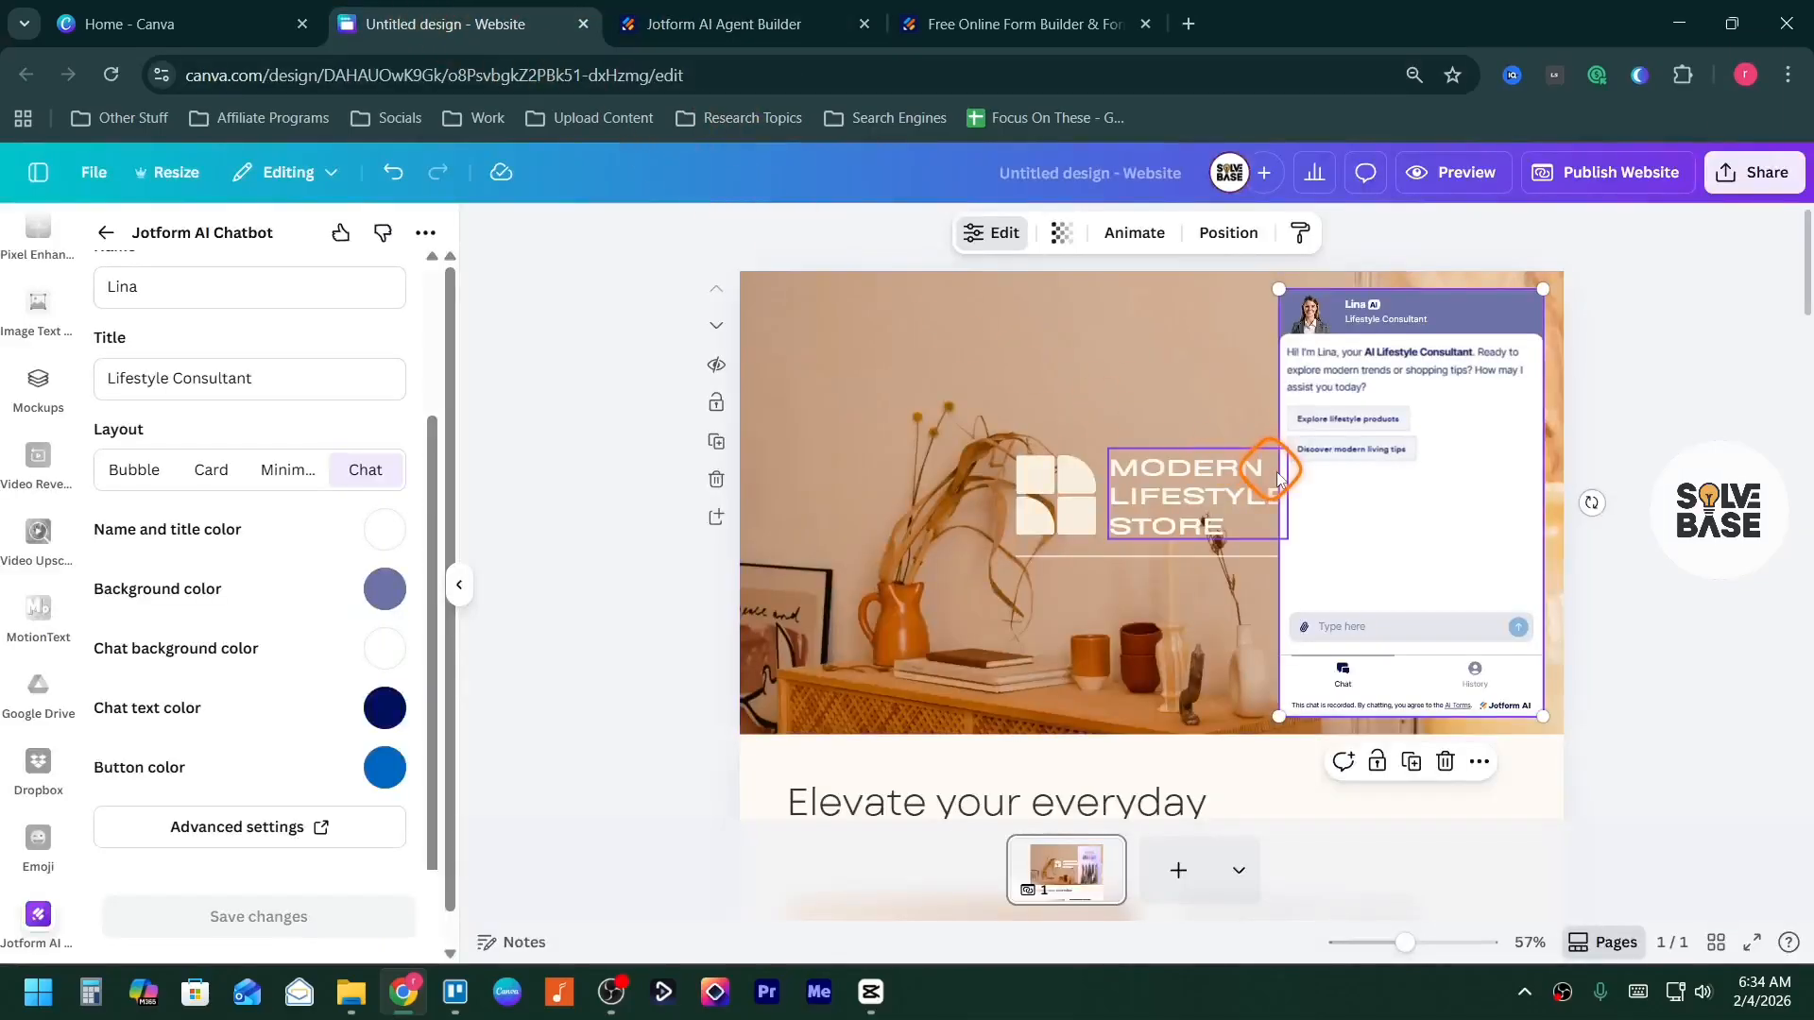
pyautogui.click(201, 283)
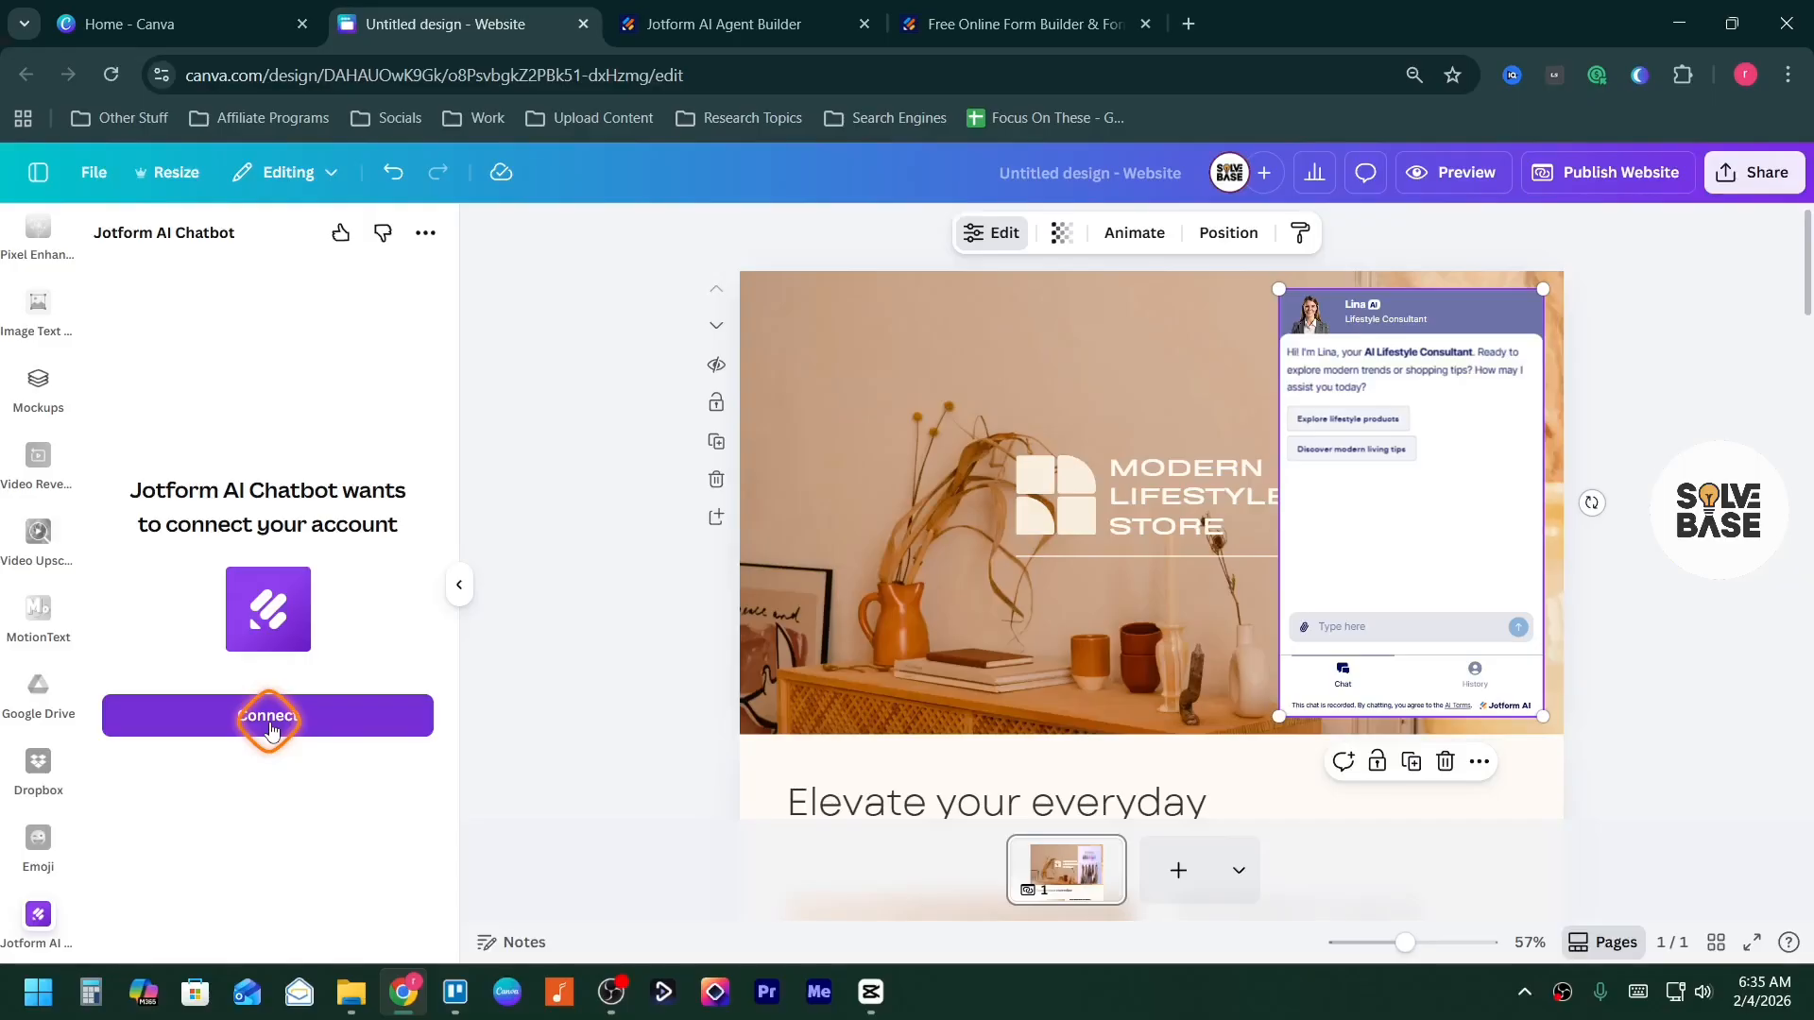
pyautogui.click(269, 718)
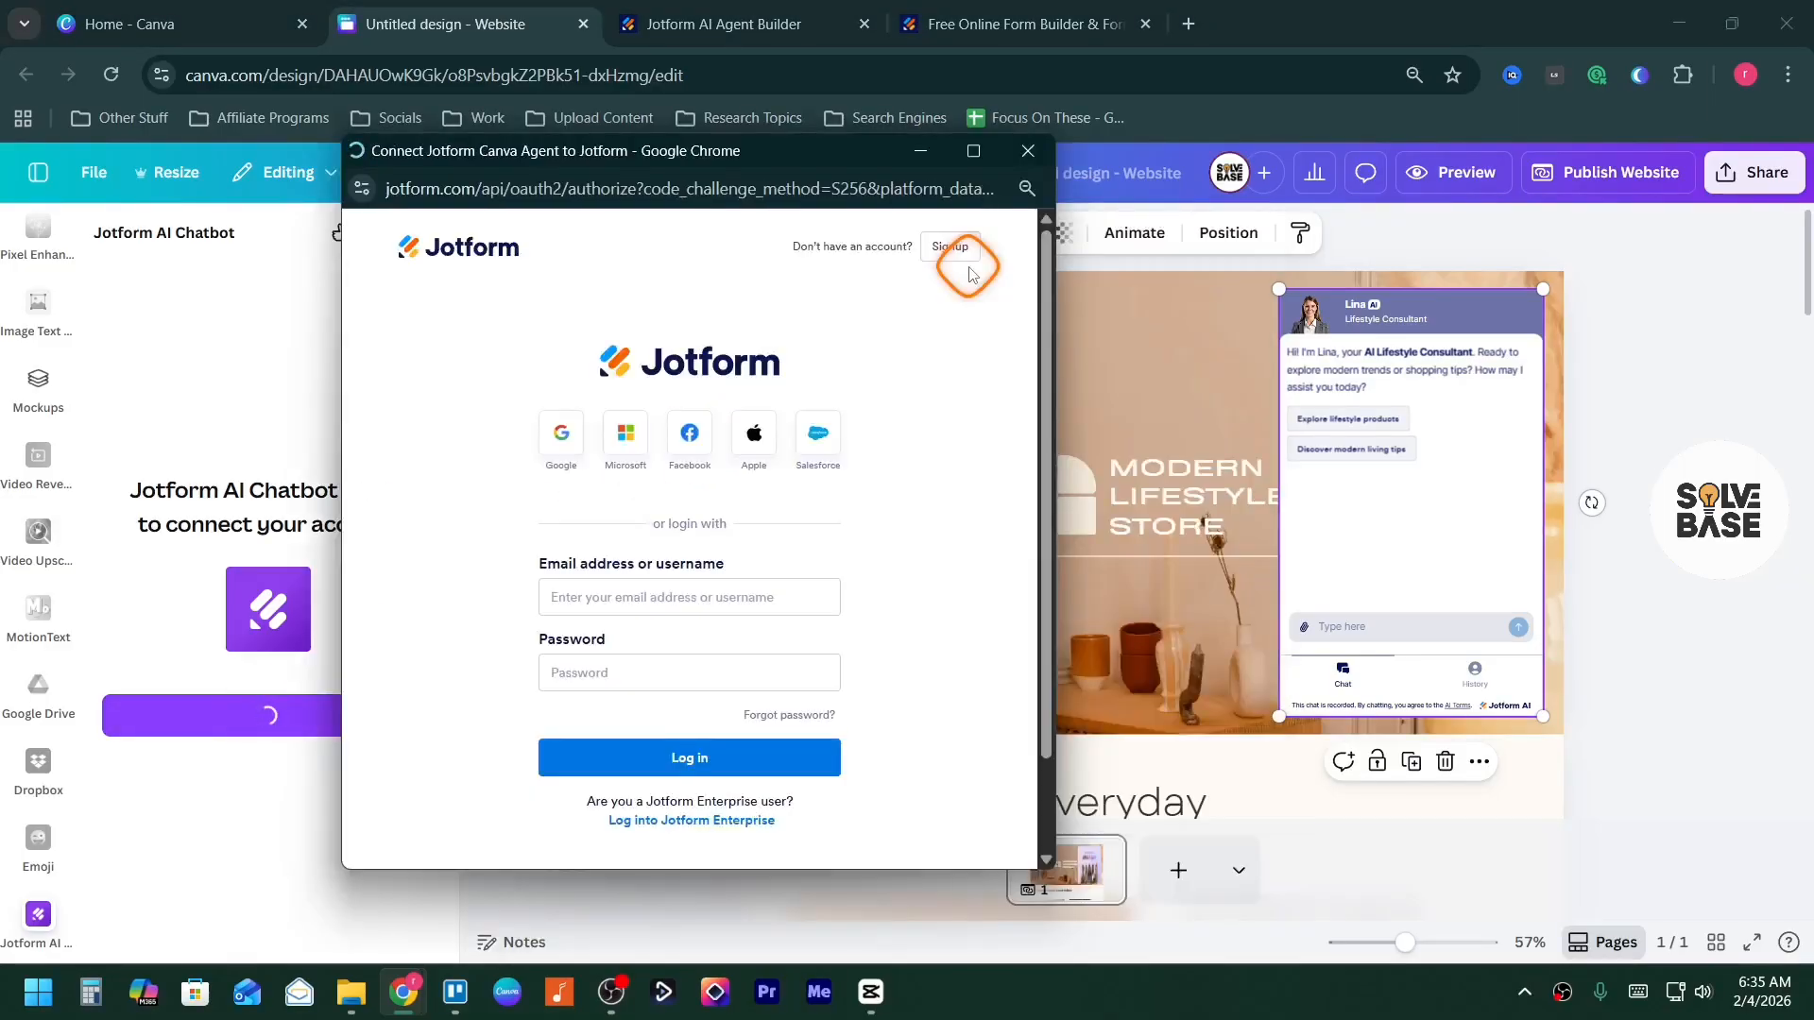
pyautogui.click(741, 584)
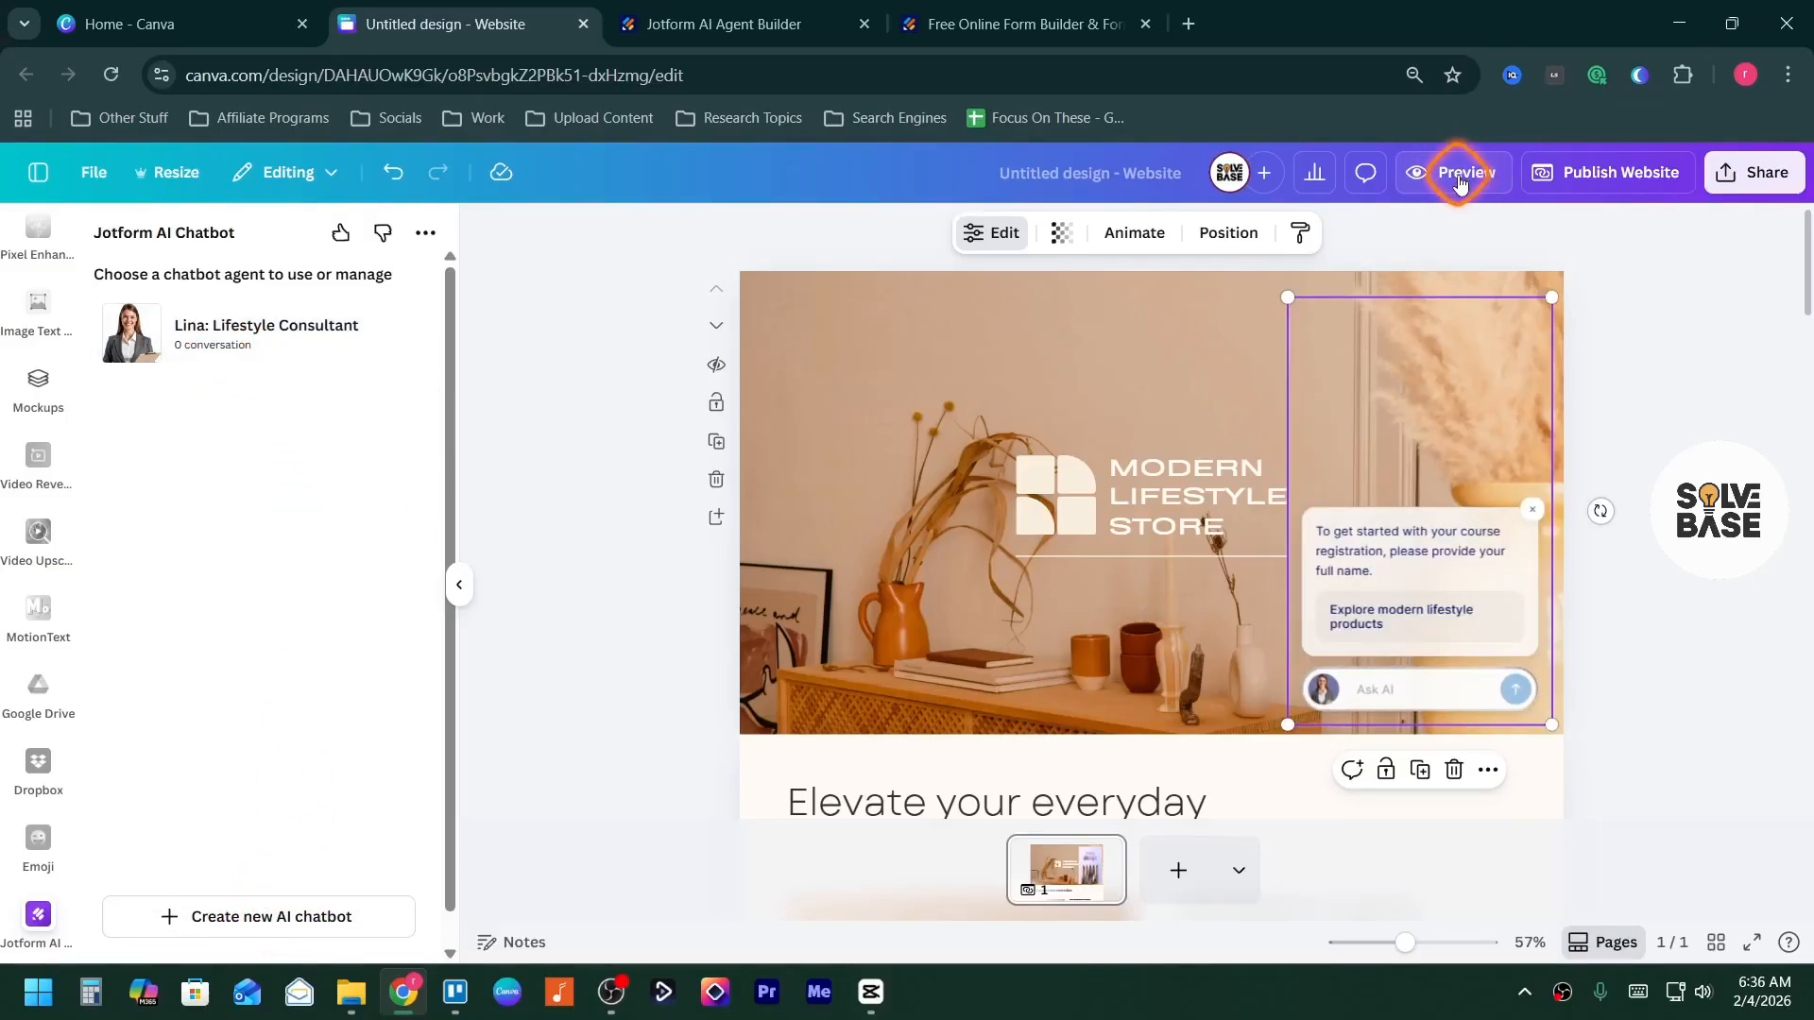
# Preview the website and test the embedded chatbot by sending it the message "Hi"
pyautogui.click(1459, 179)
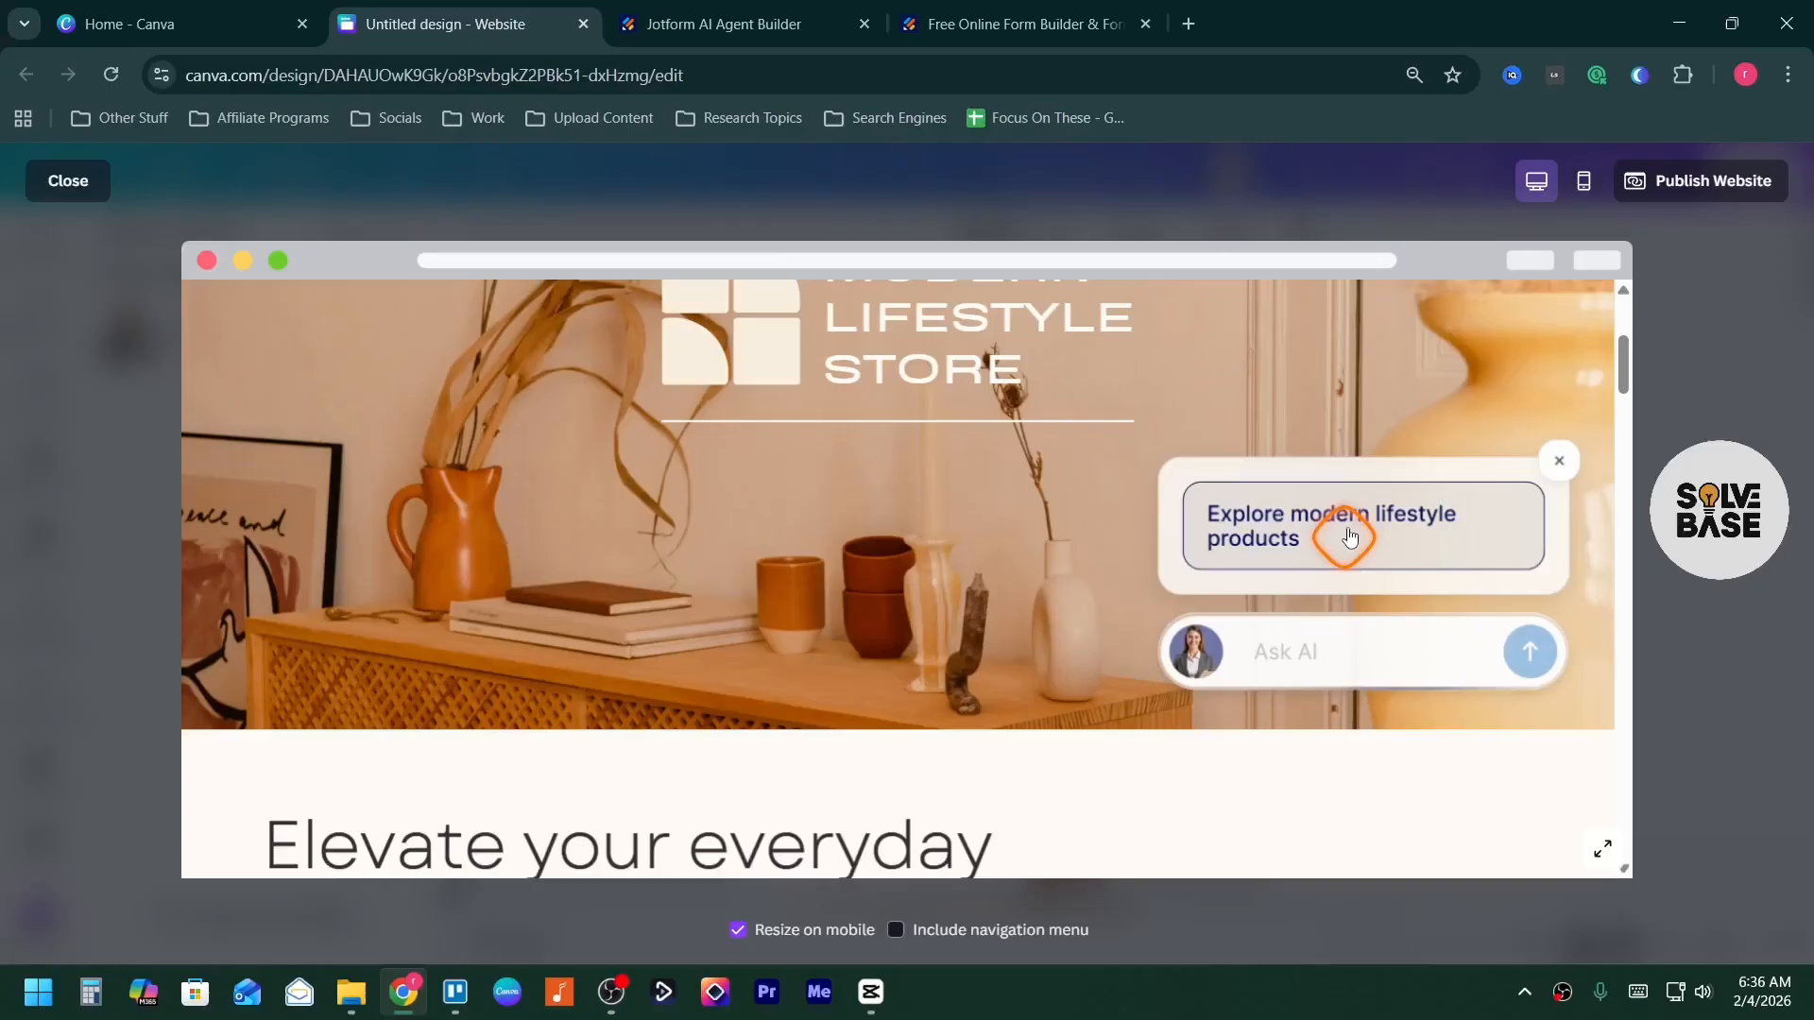
pyautogui.click(1298, 654)
pyautogui.write('Hi')
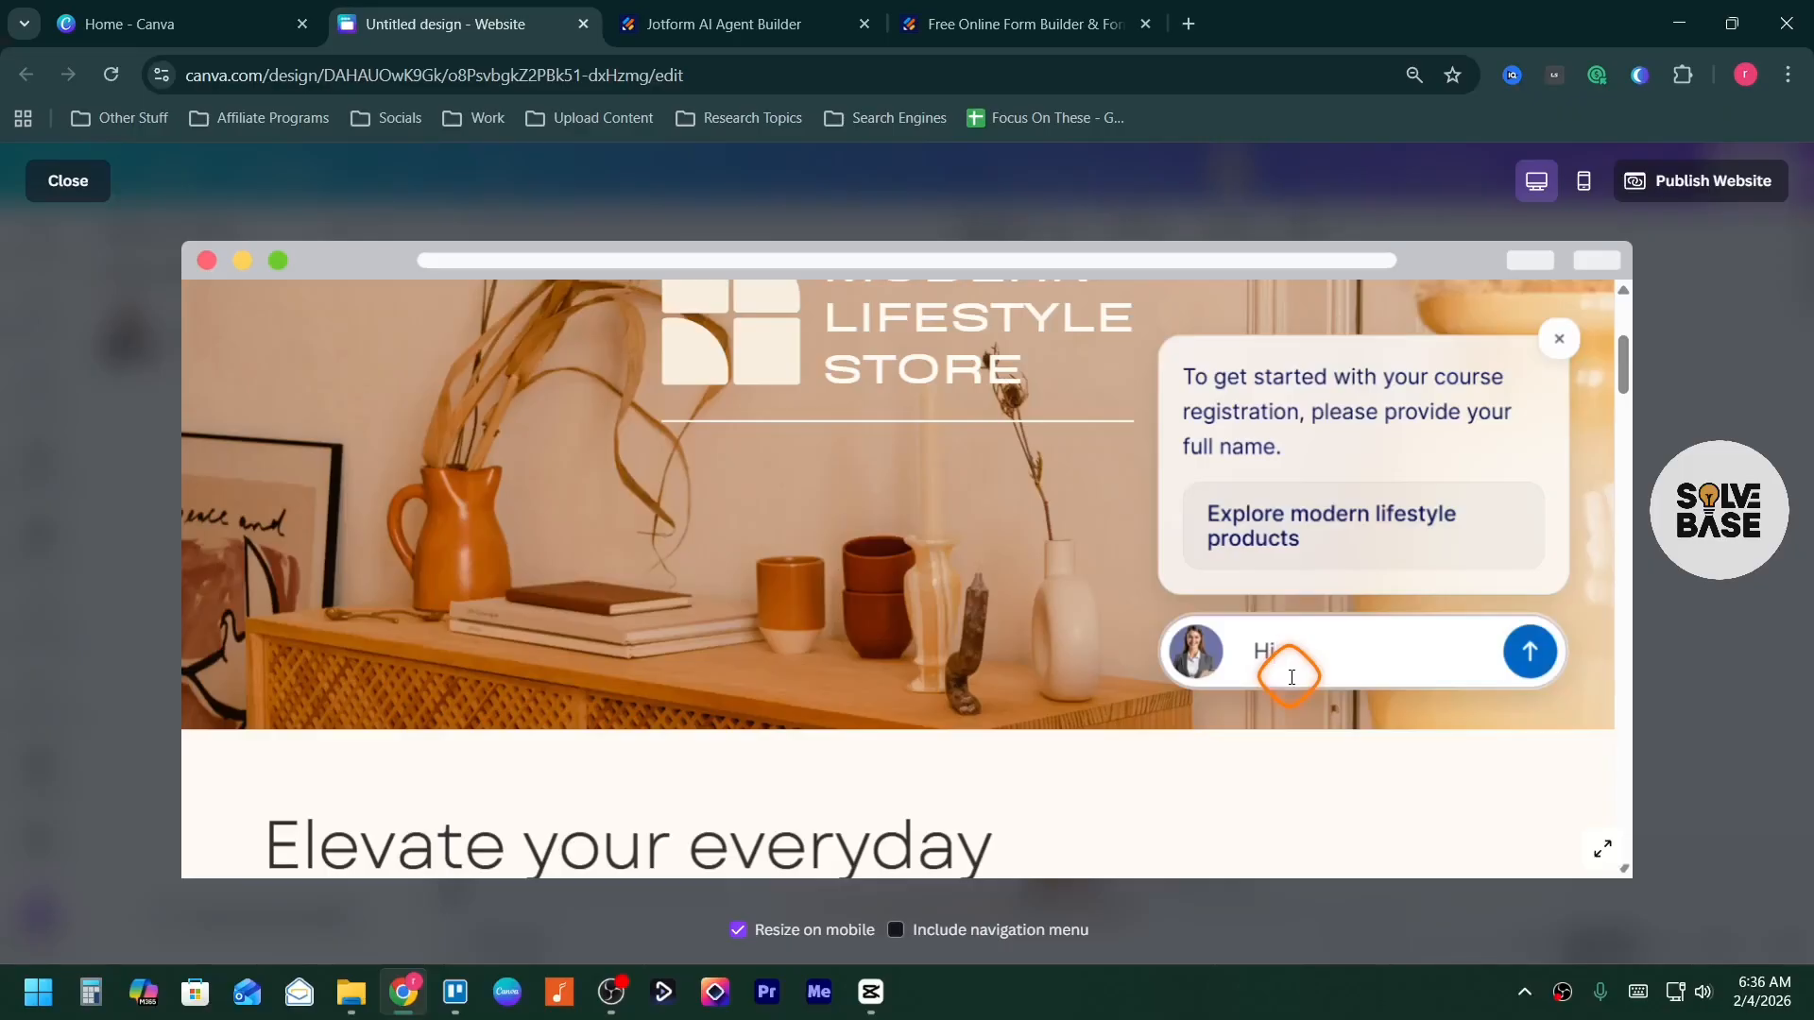
pyautogui.press('Return')
pyautogui.moveTo(1623, 377); pyautogui.dragTo(1624, 371)
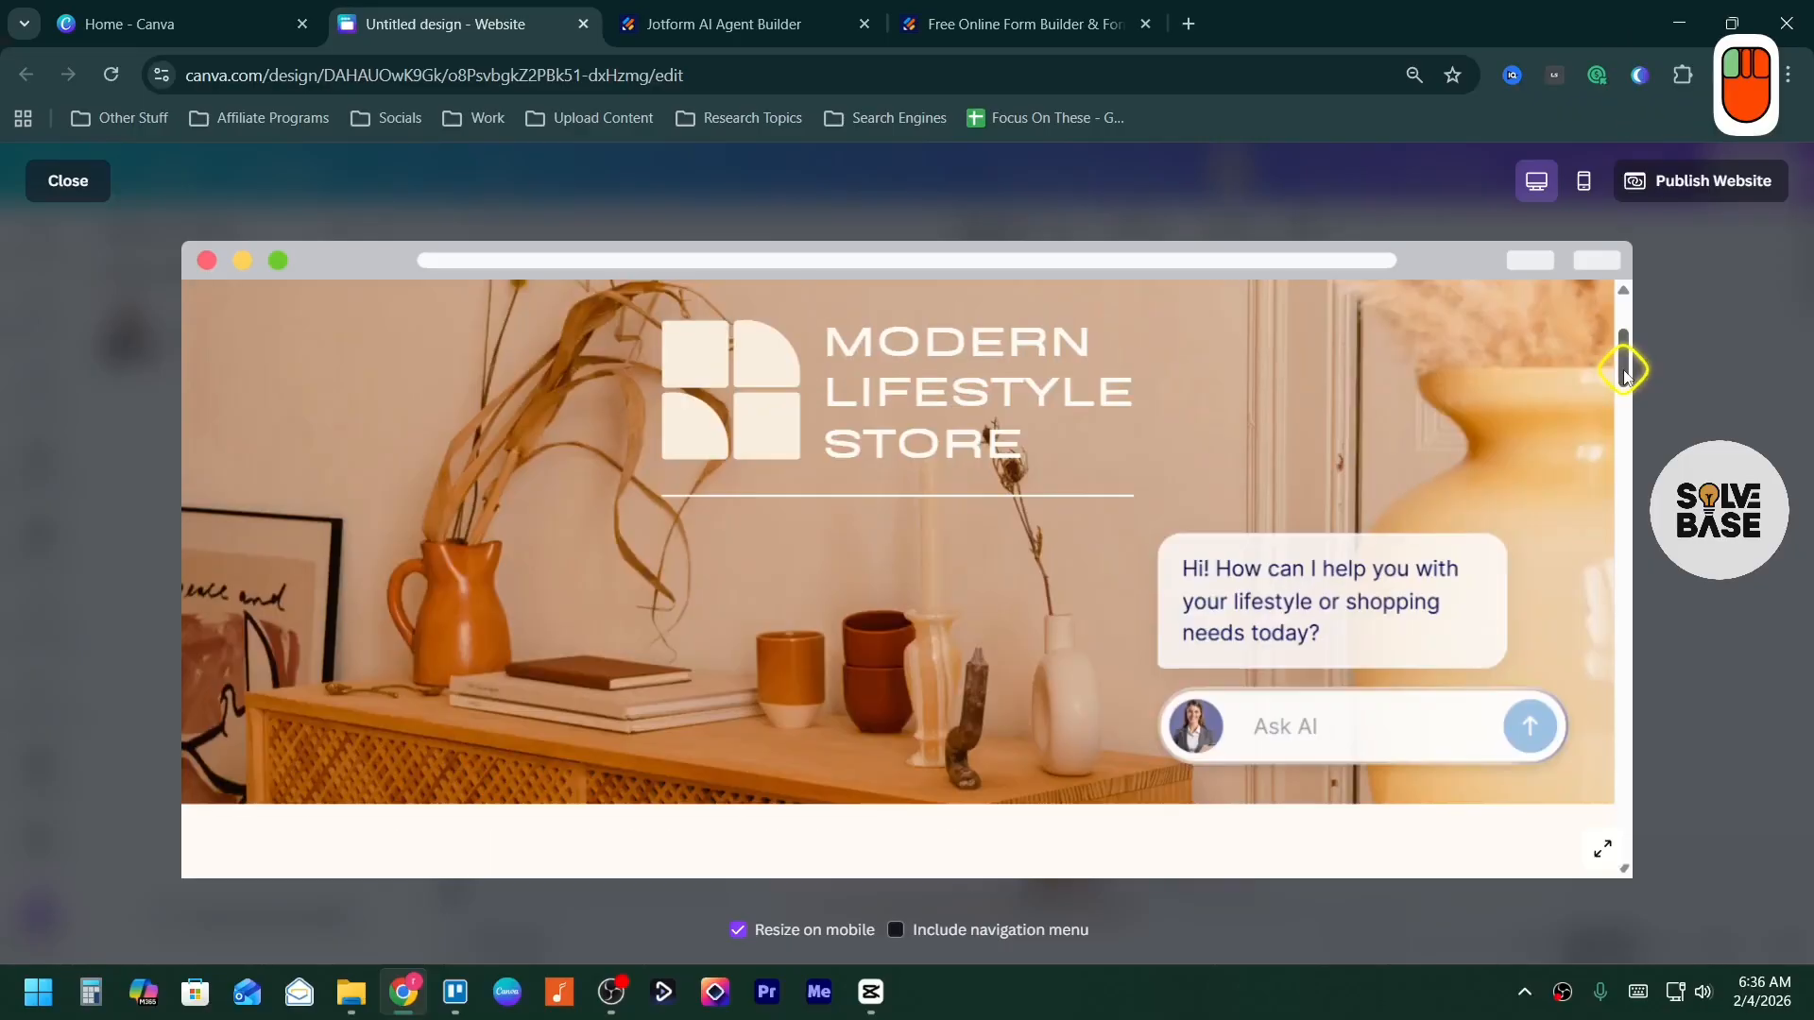
pyautogui.click(1325, 734)
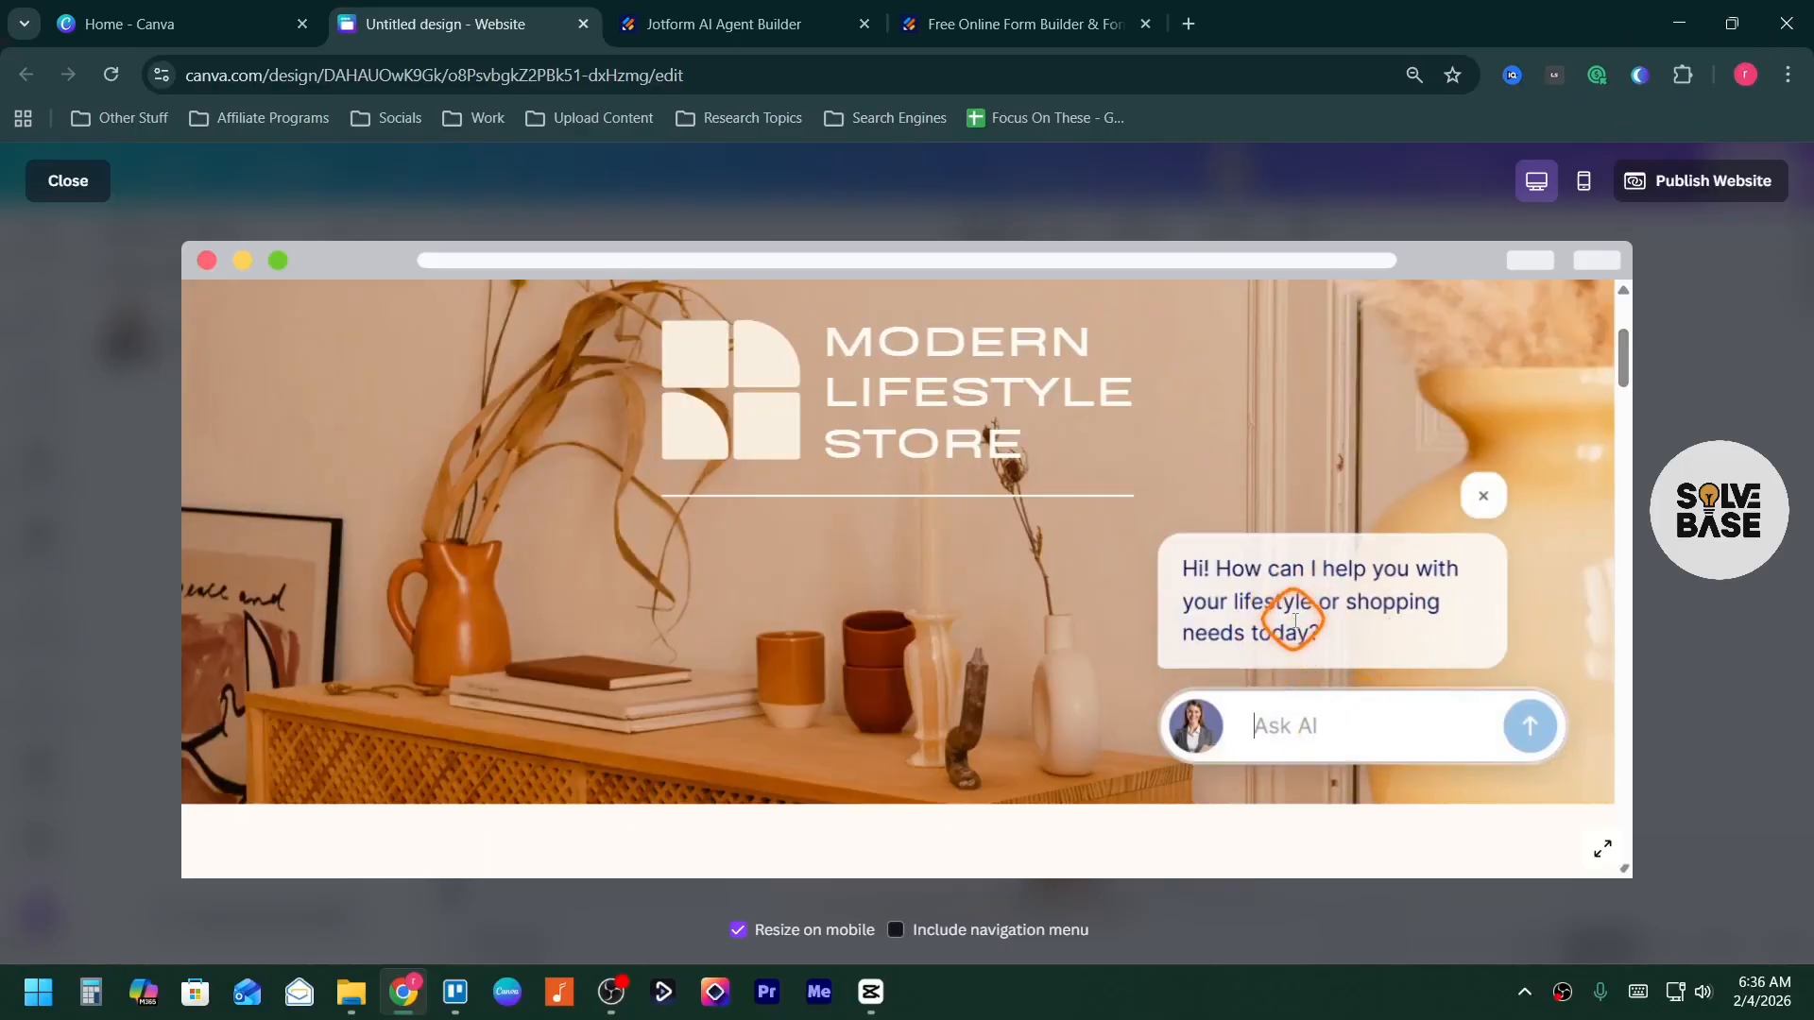